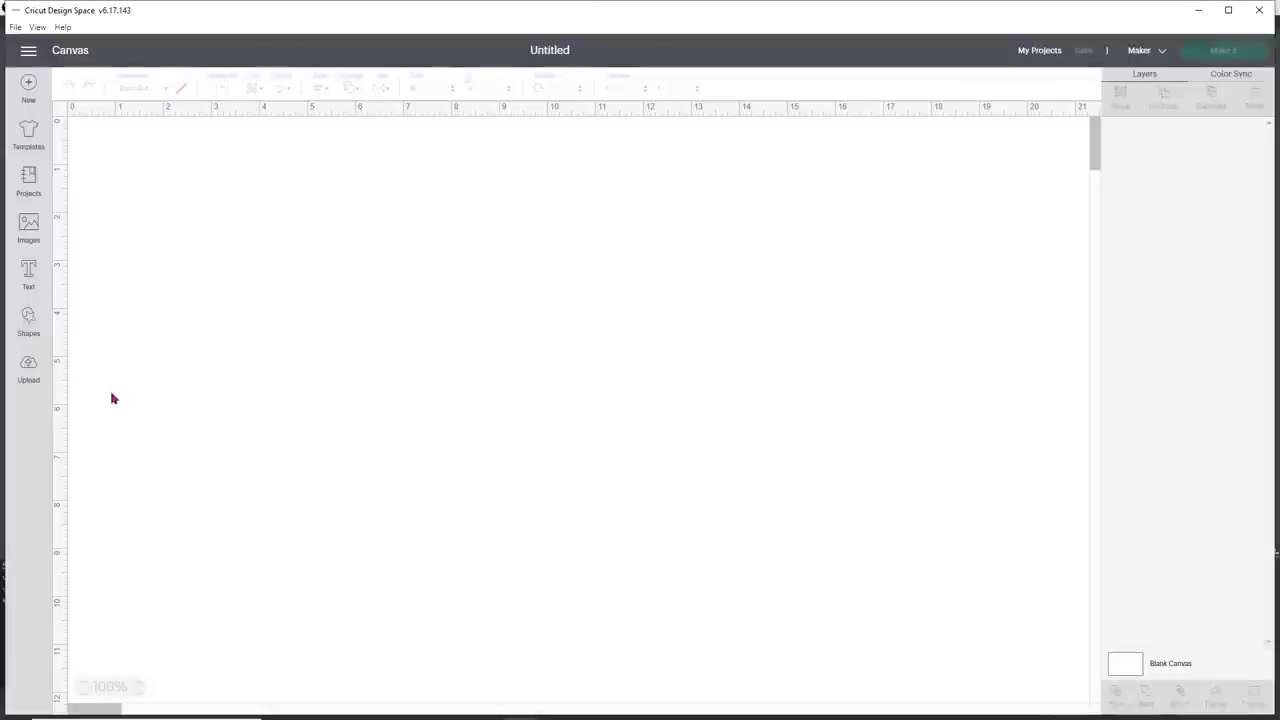
# Start an image upload and browse to the print then cut folder inside the Desktop's Cricut folder
pyautogui.click(33, 377)
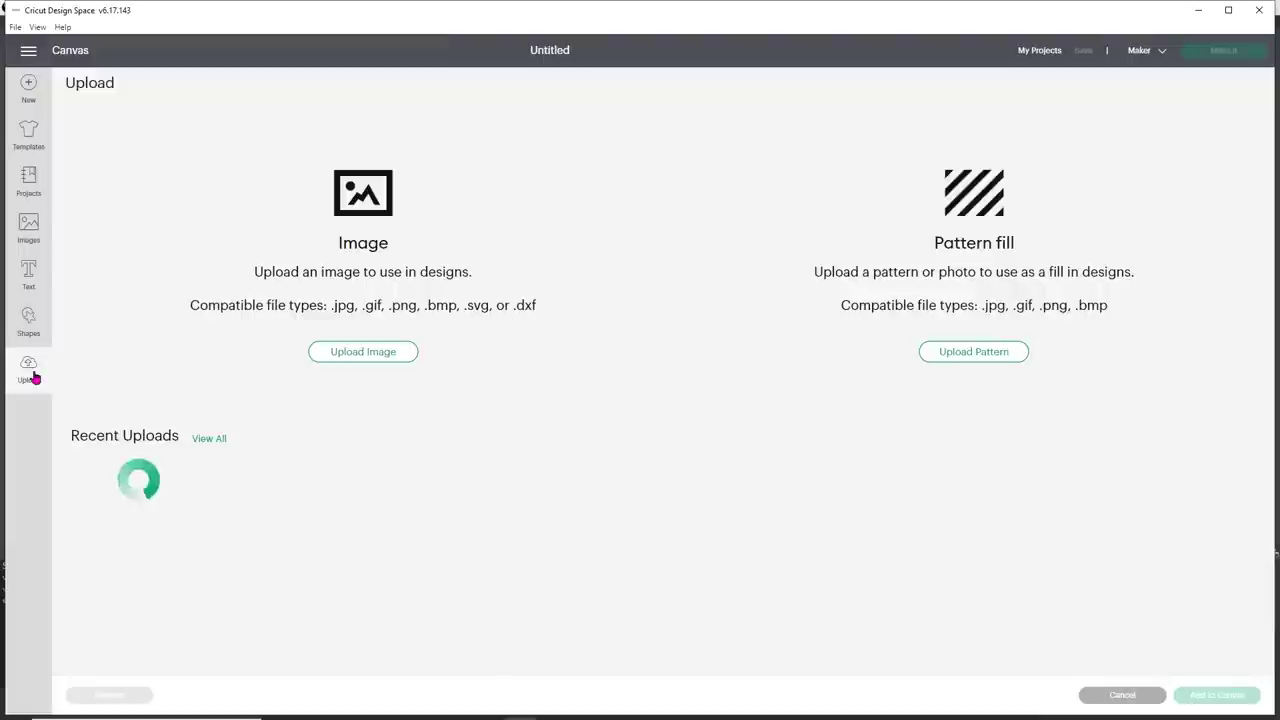
pyautogui.click(370, 351)
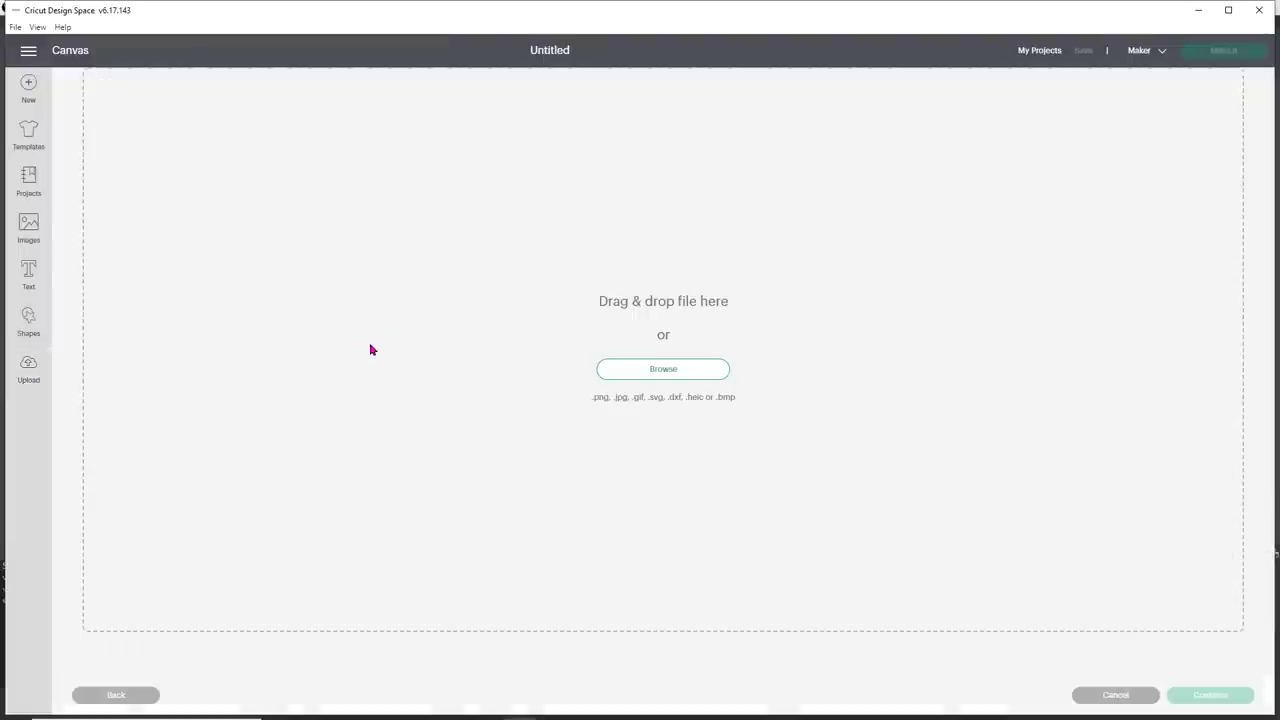
pyautogui.click(621, 367)
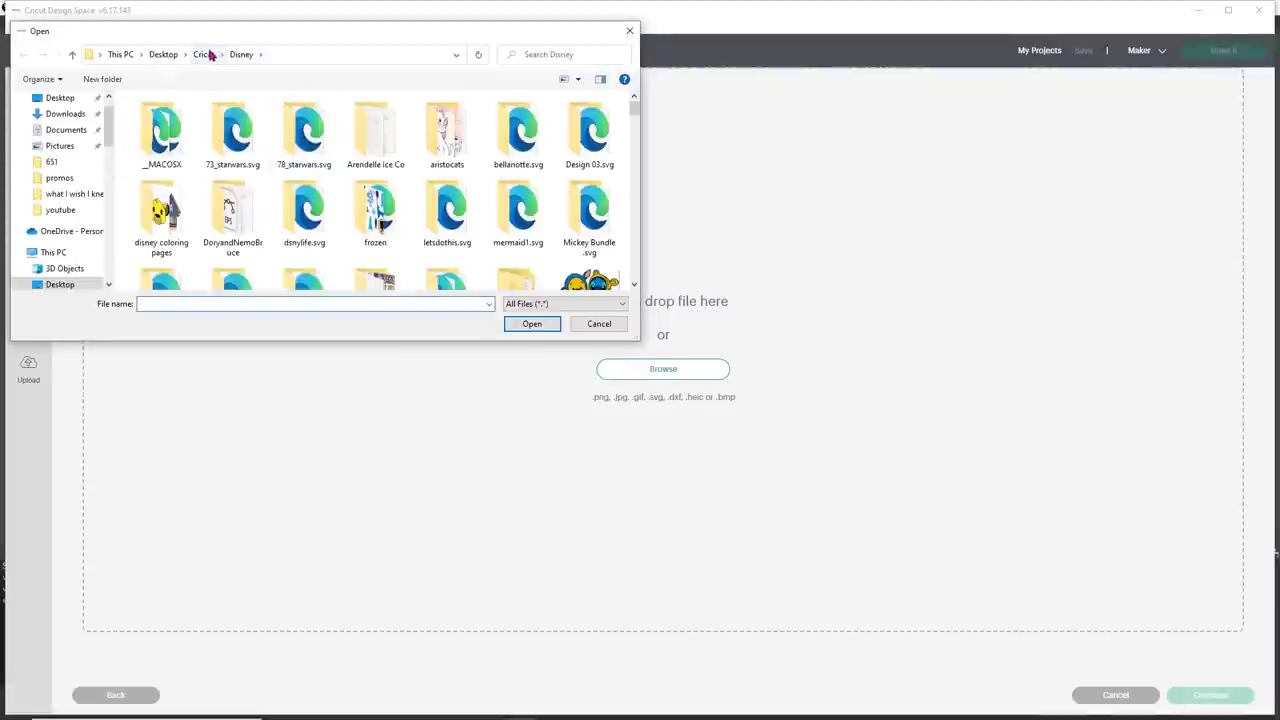
pyautogui.click(204, 54)
pyautogui.scroll(-6, 370, 150)
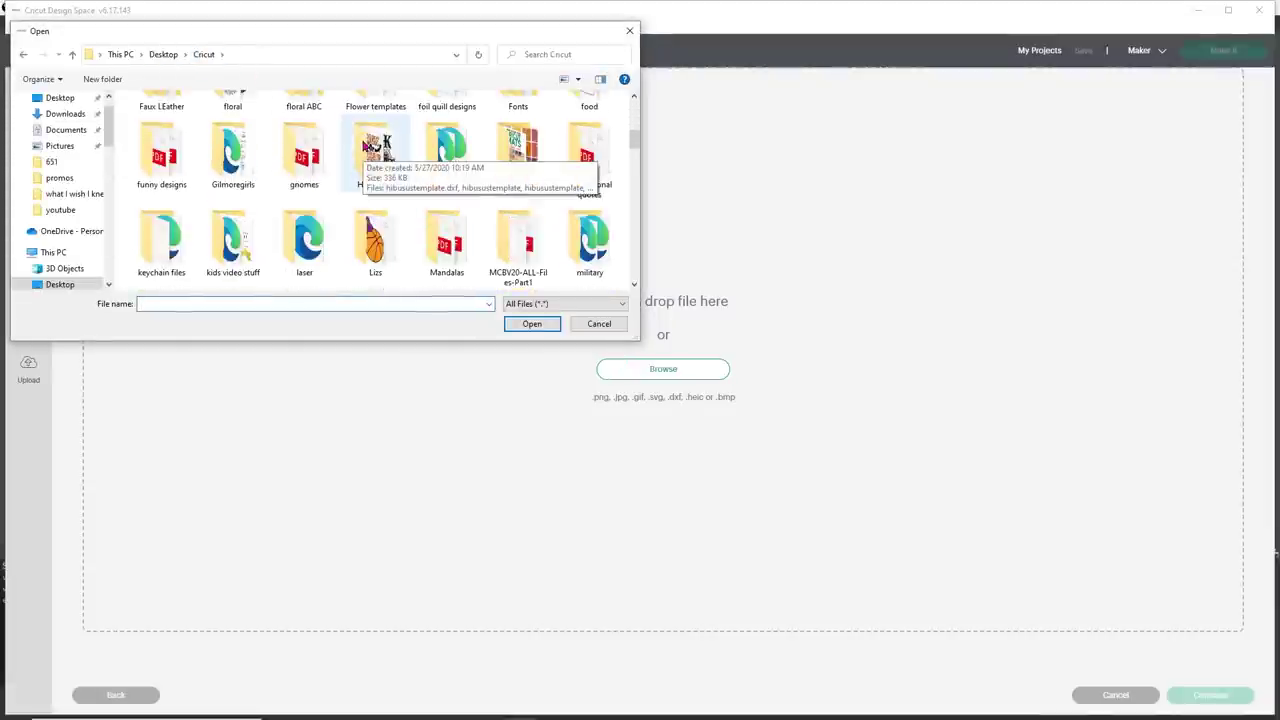
pyautogui.scroll(-1, 370, 148)
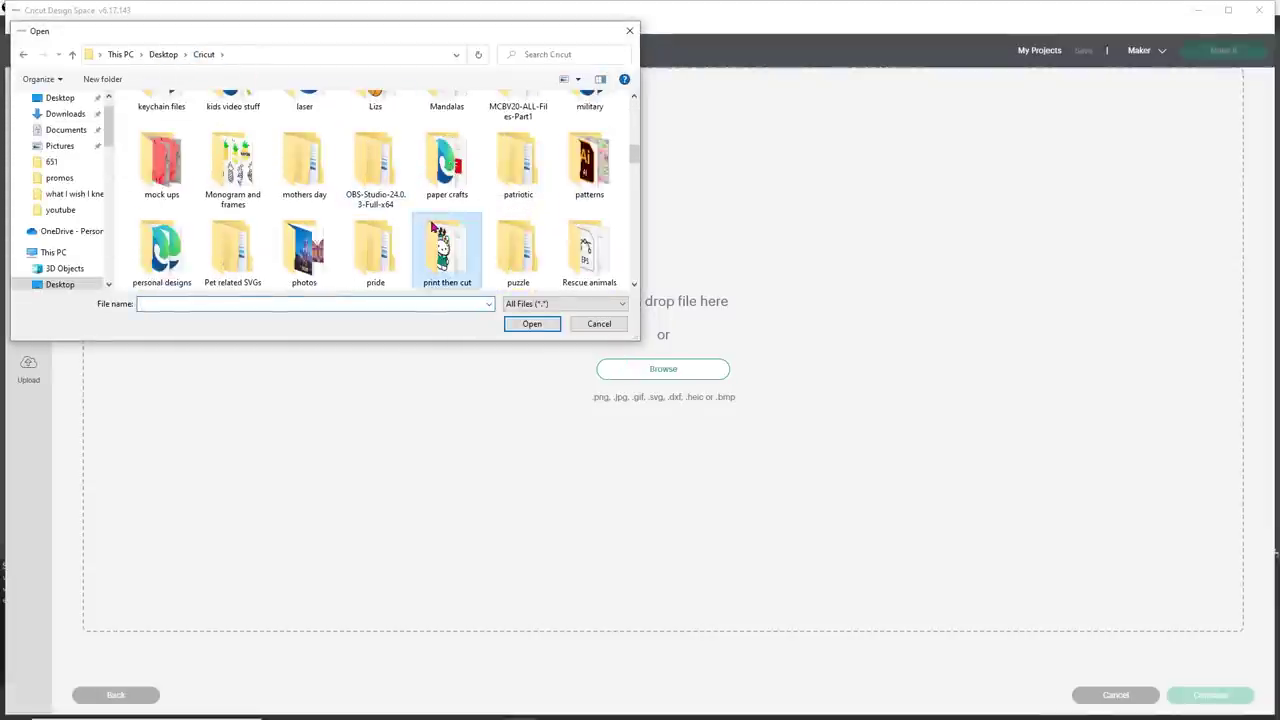
pyautogui.doubleClick(433, 230)
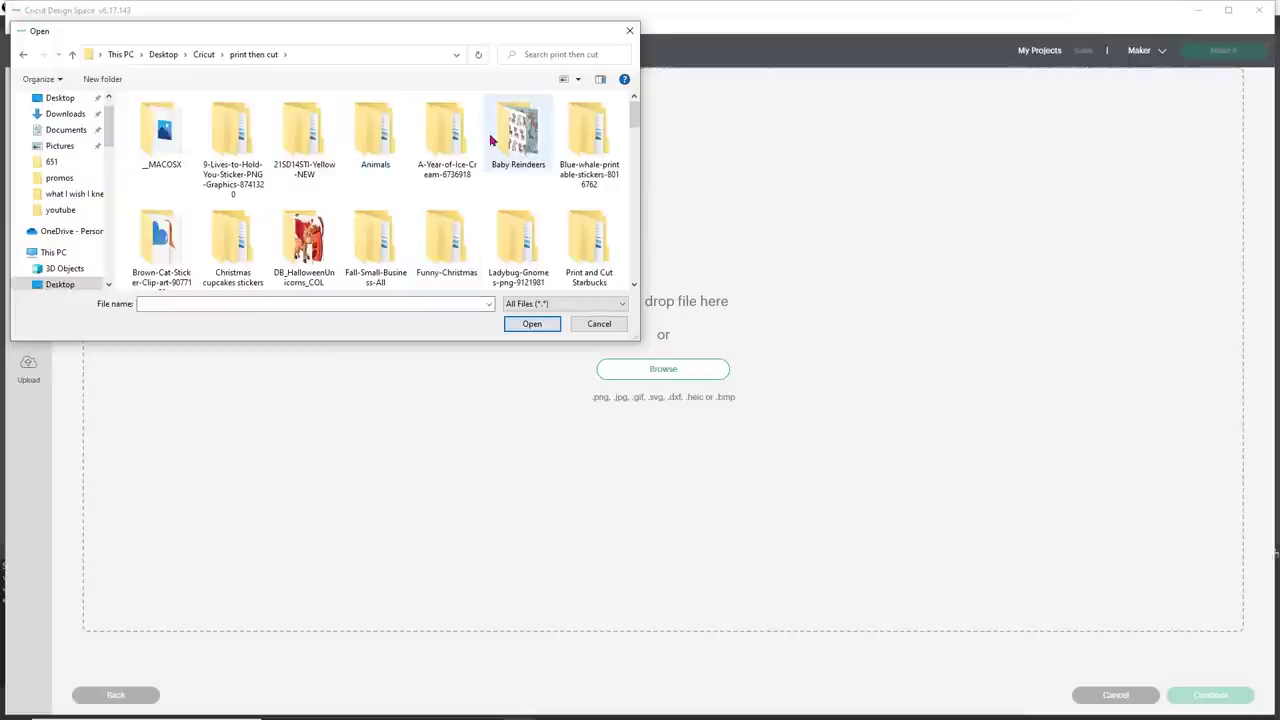
# Choose the BeeHappy image from the nested 21SD14STI-Yellow-NEW folder as the file to upload
pyautogui.scroll(-1, 486, 175)
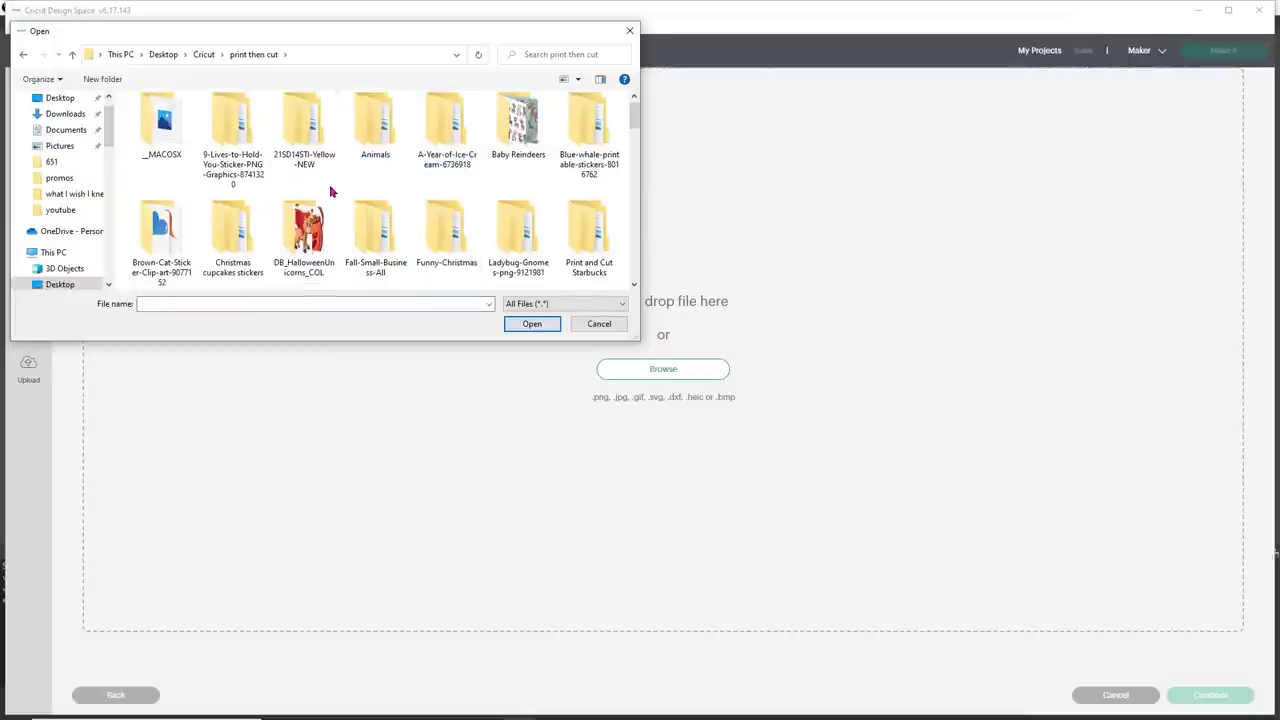
pyautogui.scroll(-1, 331, 191)
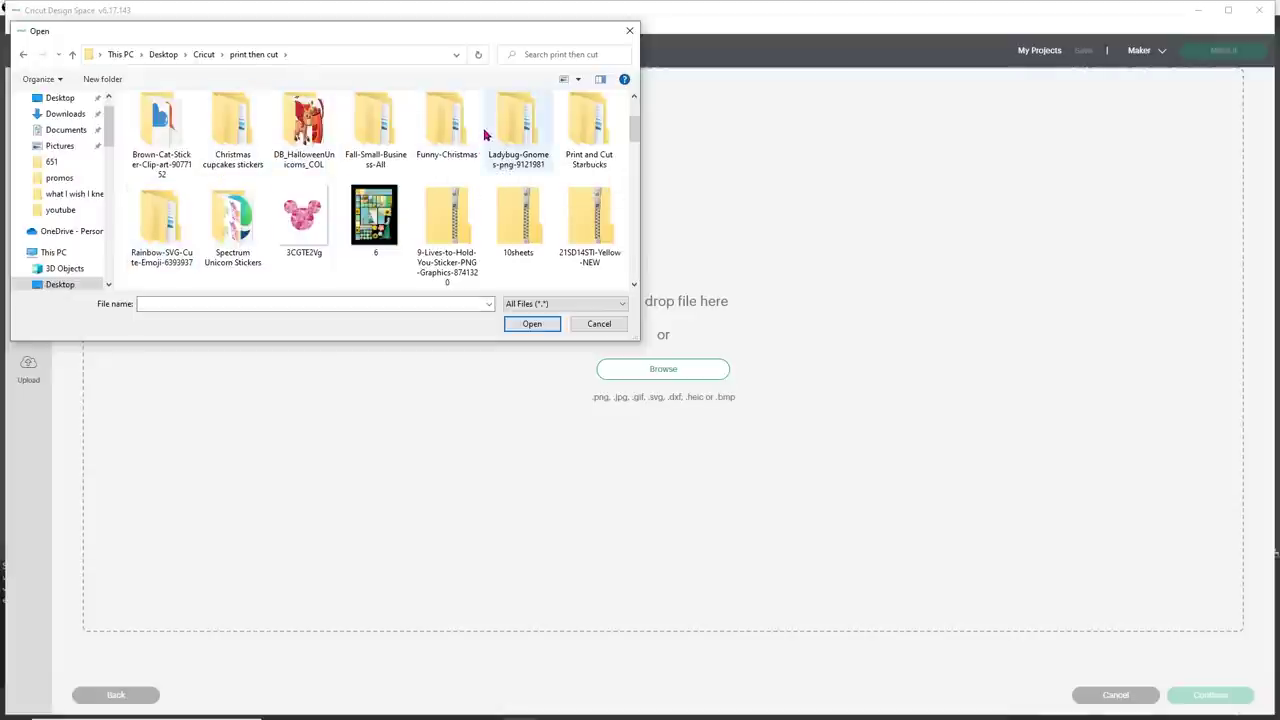
pyautogui.doubleClick(589, 215)
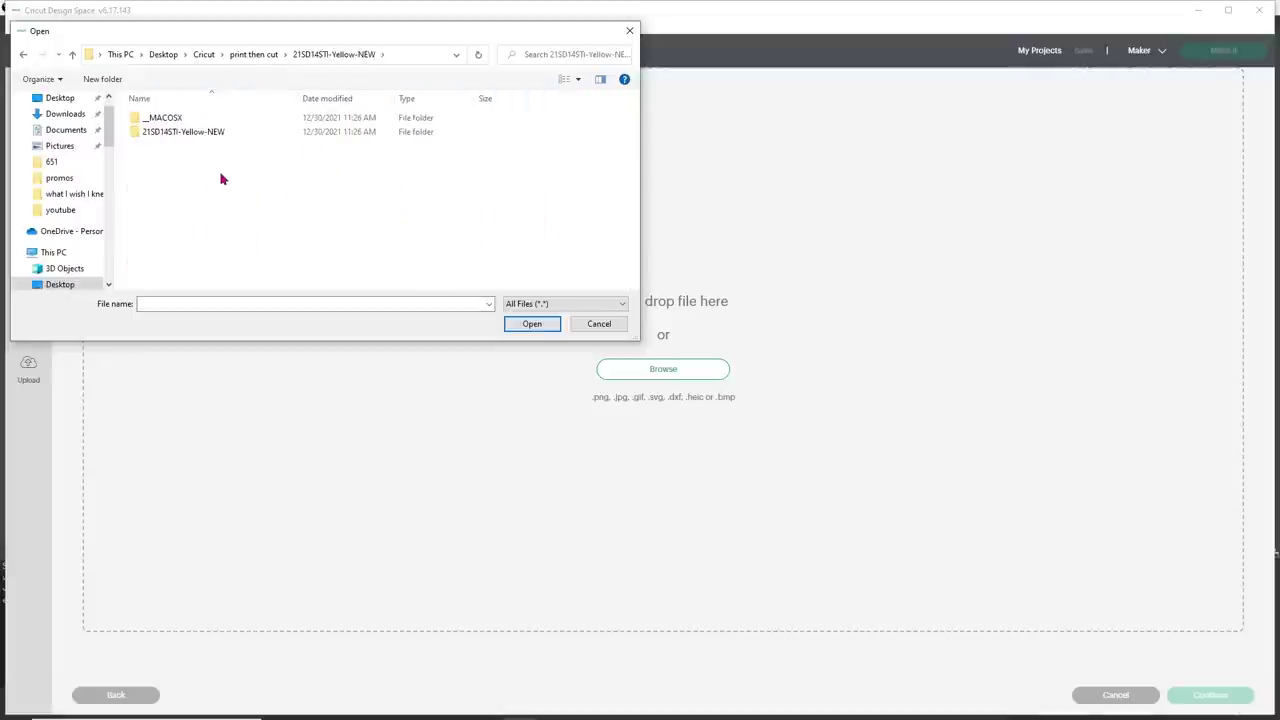
pyautogui.doubleClick(171, 143)
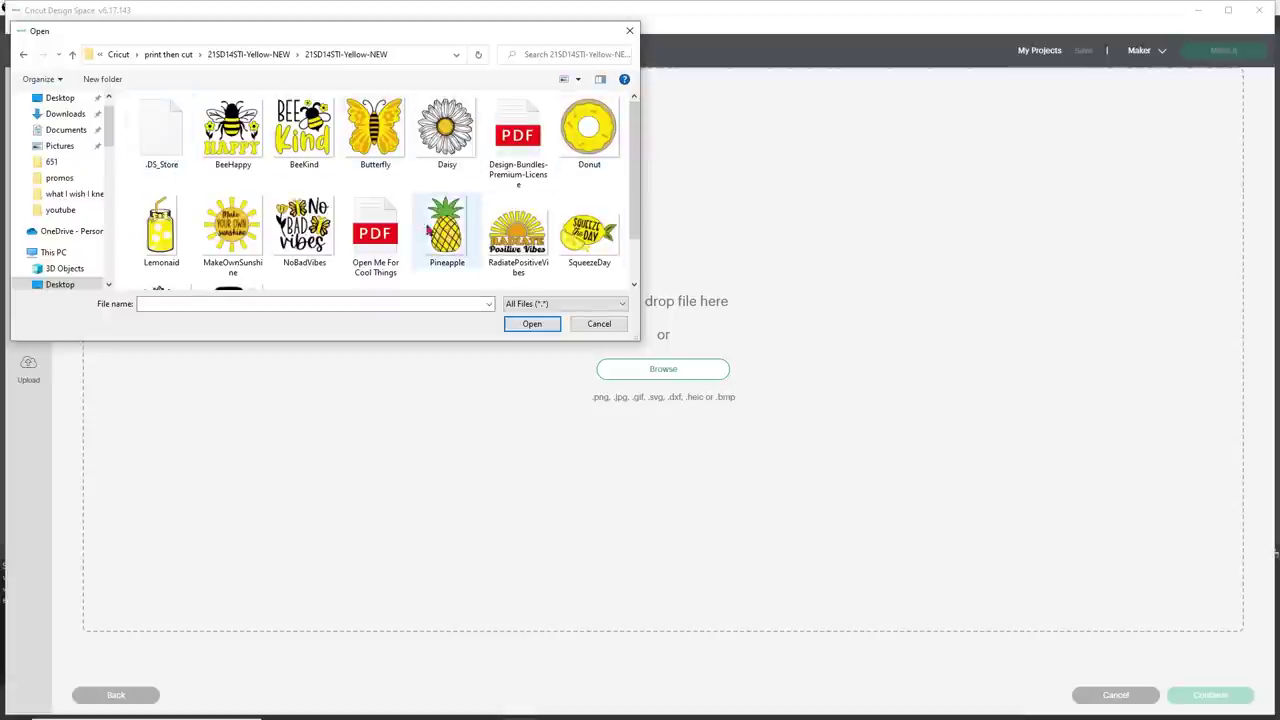
pyautogui.scroll(-1, 291, 224)
pyautogui.scroll(1, 255, 210)
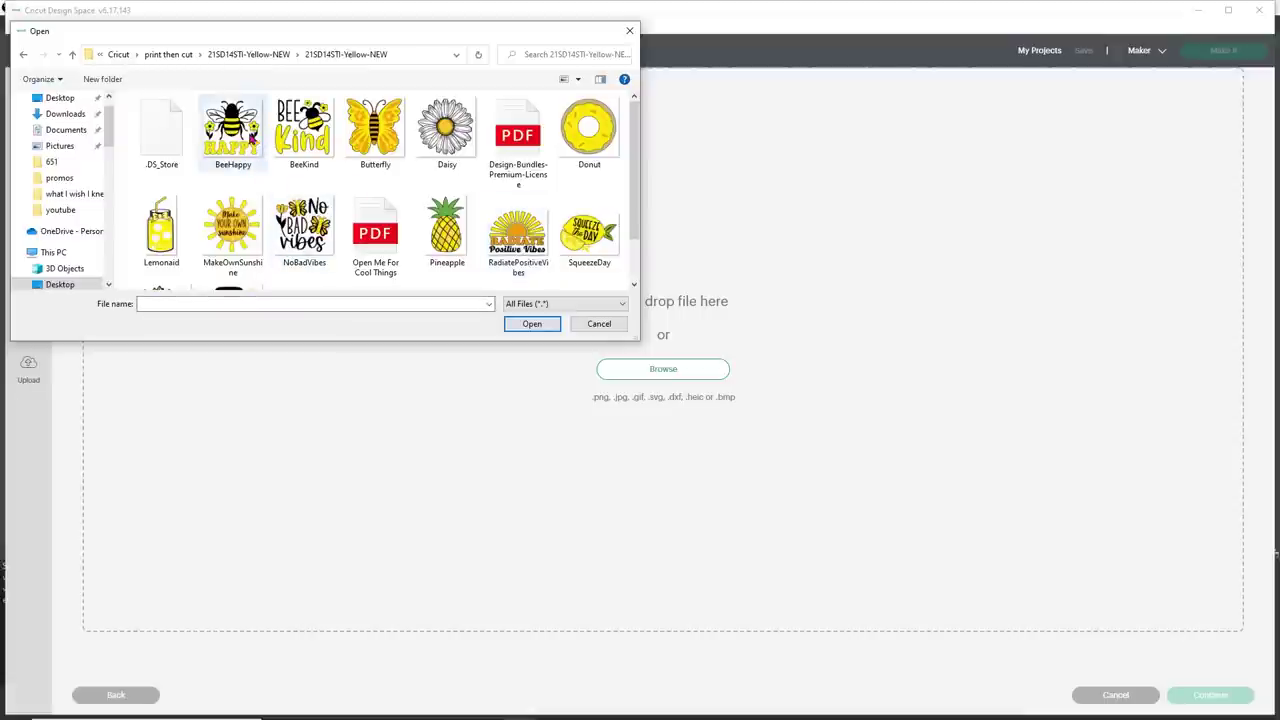
pyautogui.click(252, 141)
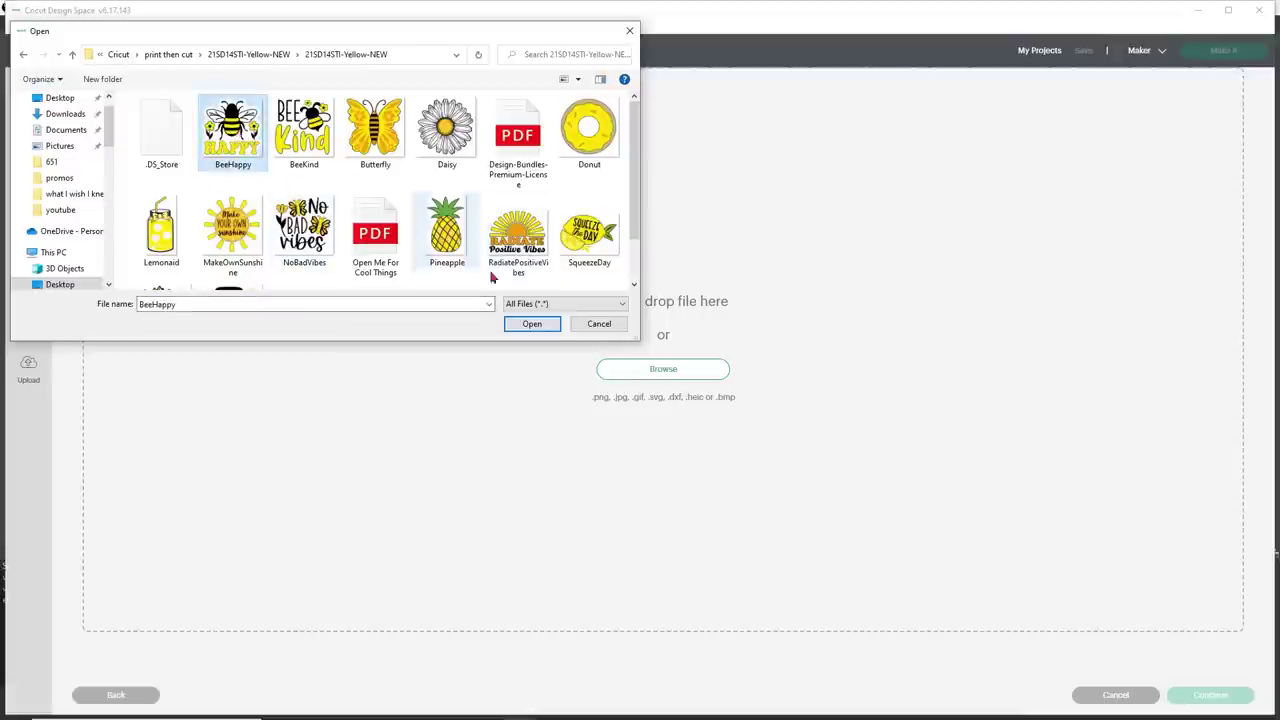
pyautogui.click(531, 323)
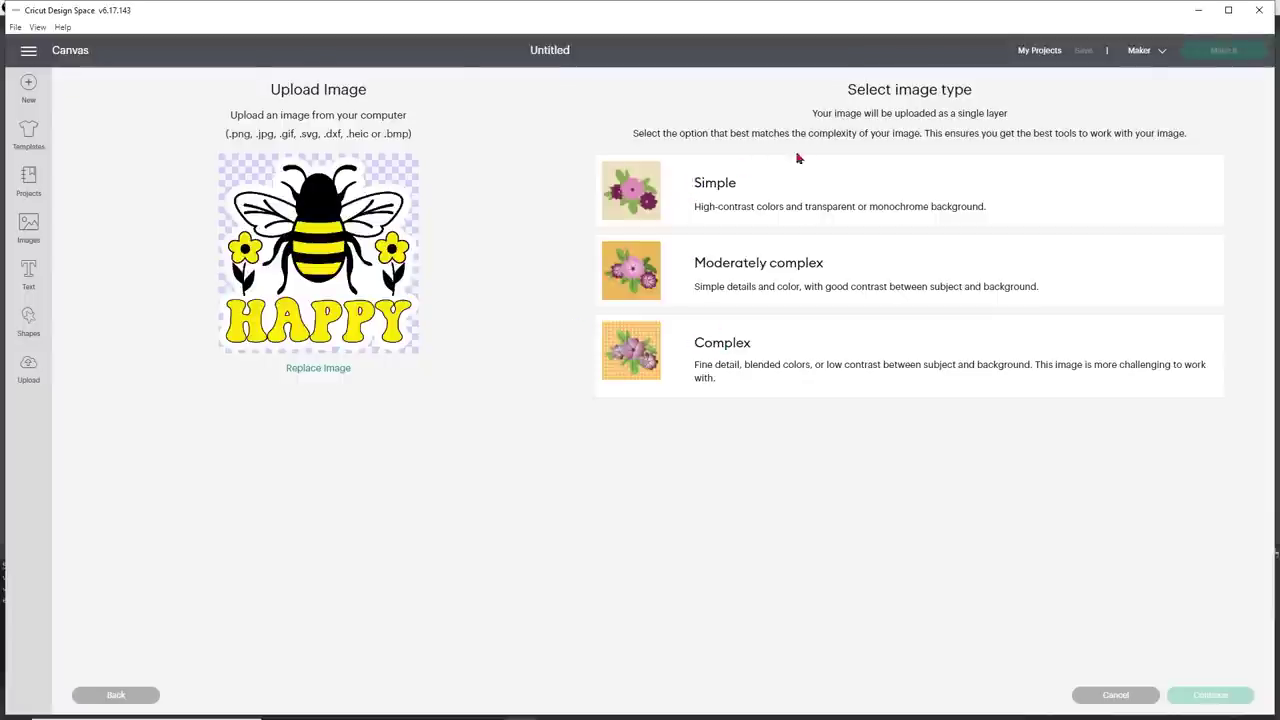
# Upload the BeeHappy image as a Complex, Print Then Cut image, keeping its background as it is
pyautogui.click(716, 369)
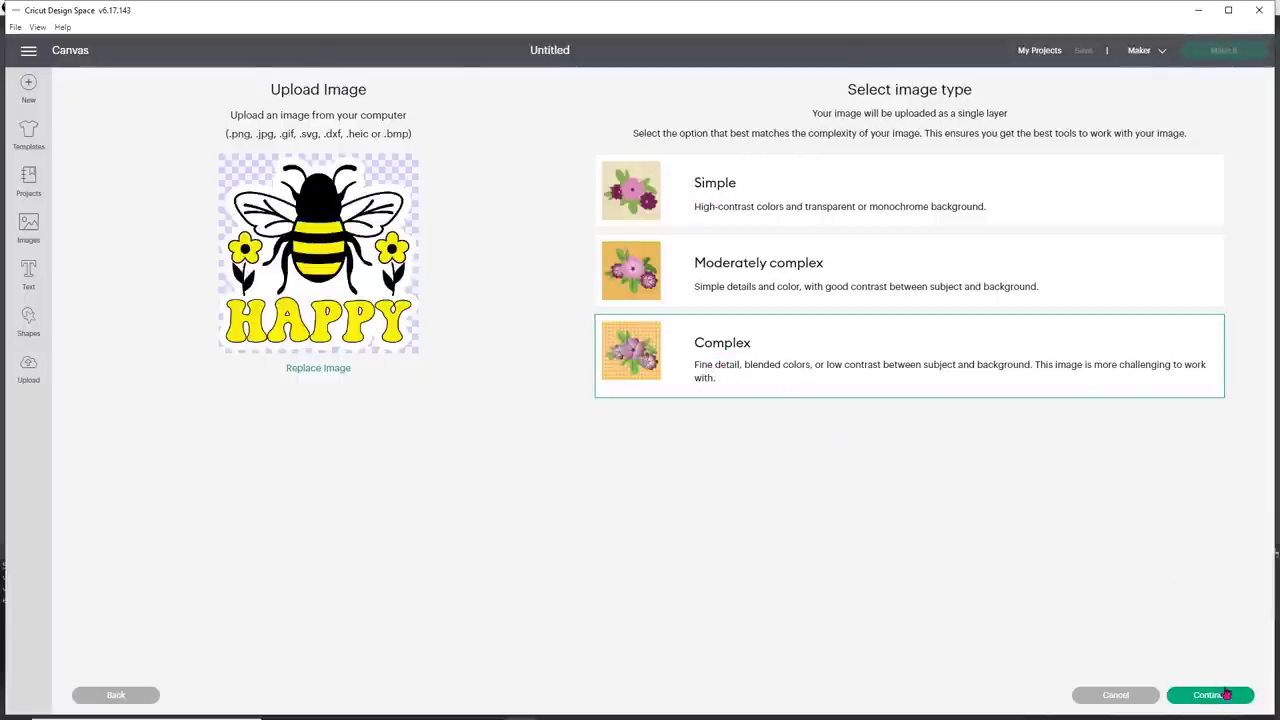
pyautogui.click(1225, 696)
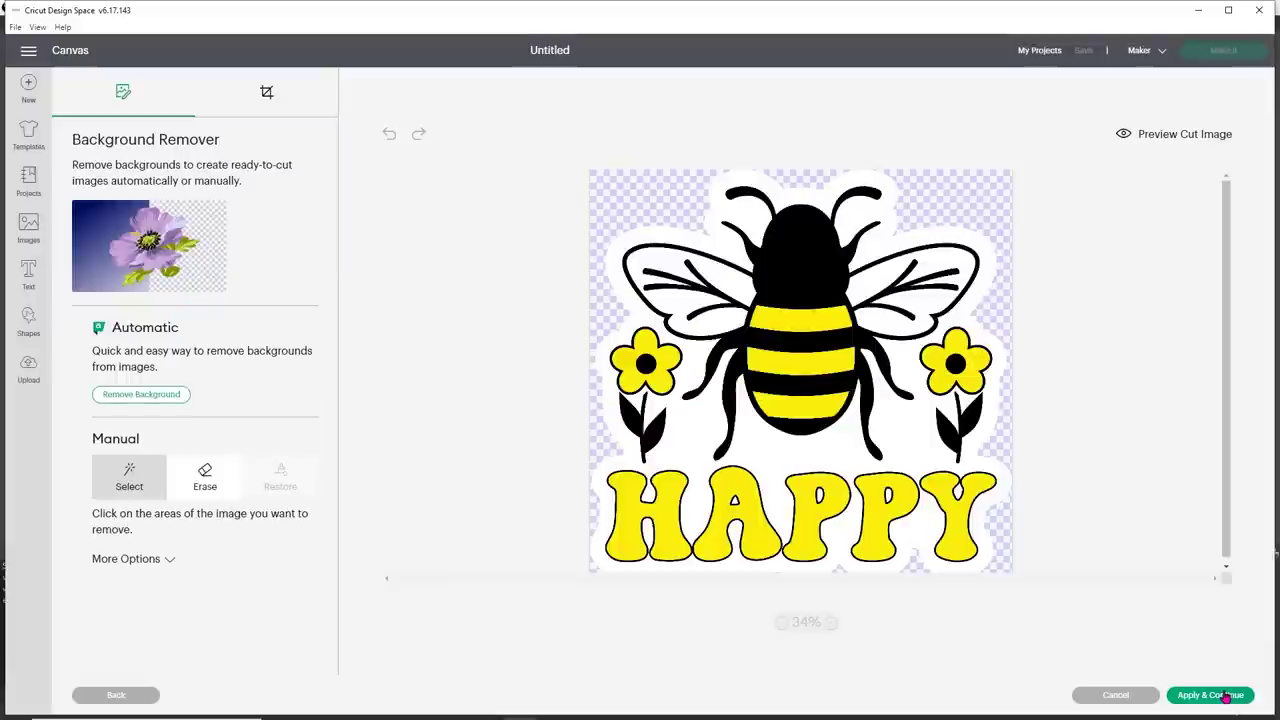
pyautogui.click(1210, 695)
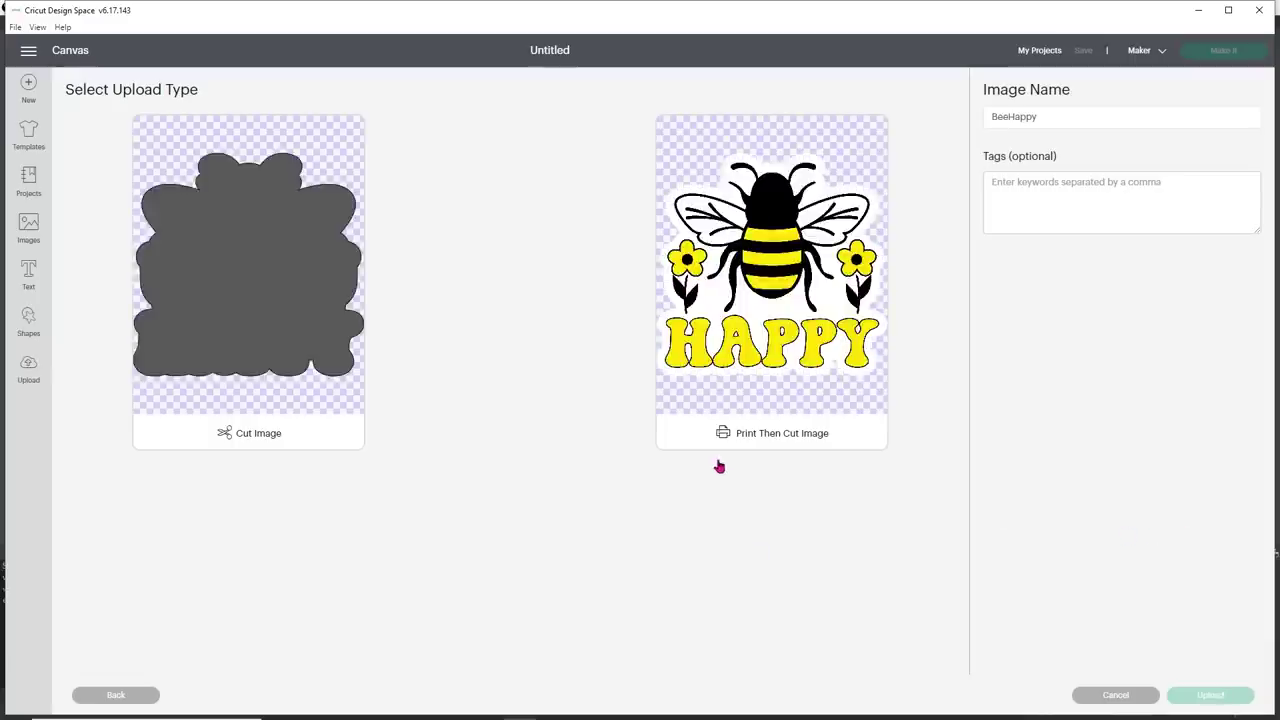
pyautogui.click(725, 388)
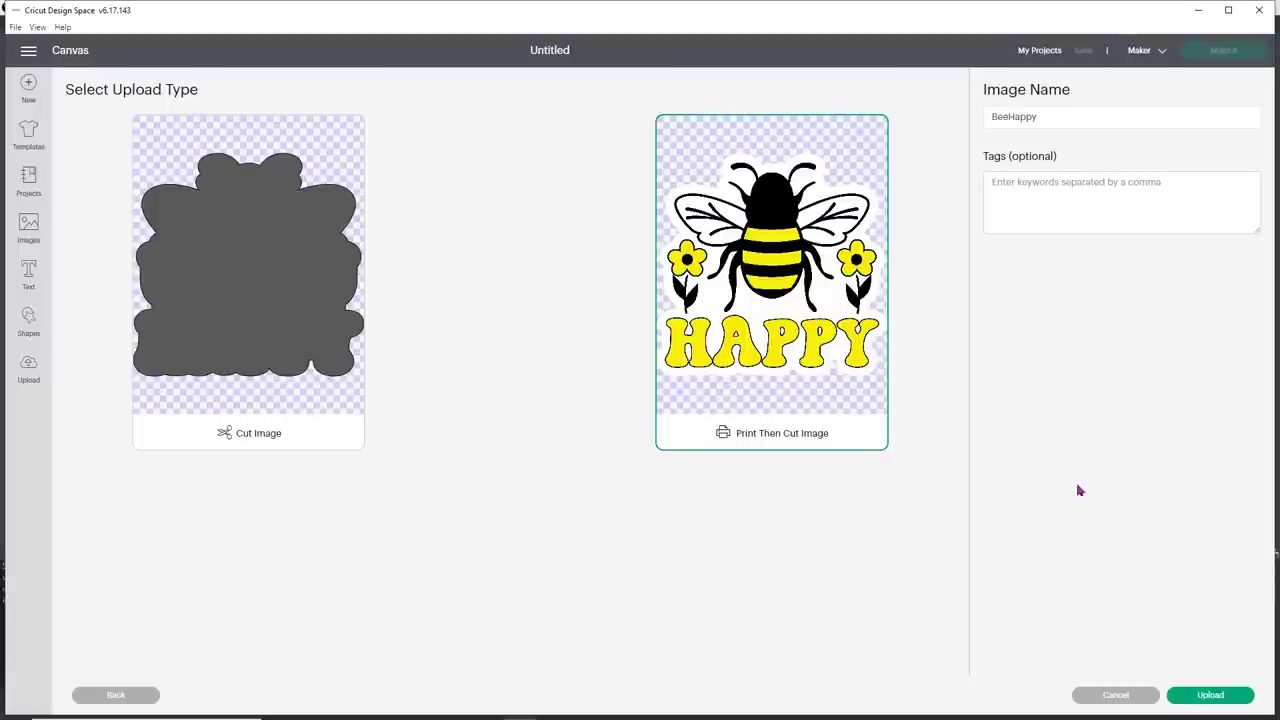
pyautogui.click(1210, 695)
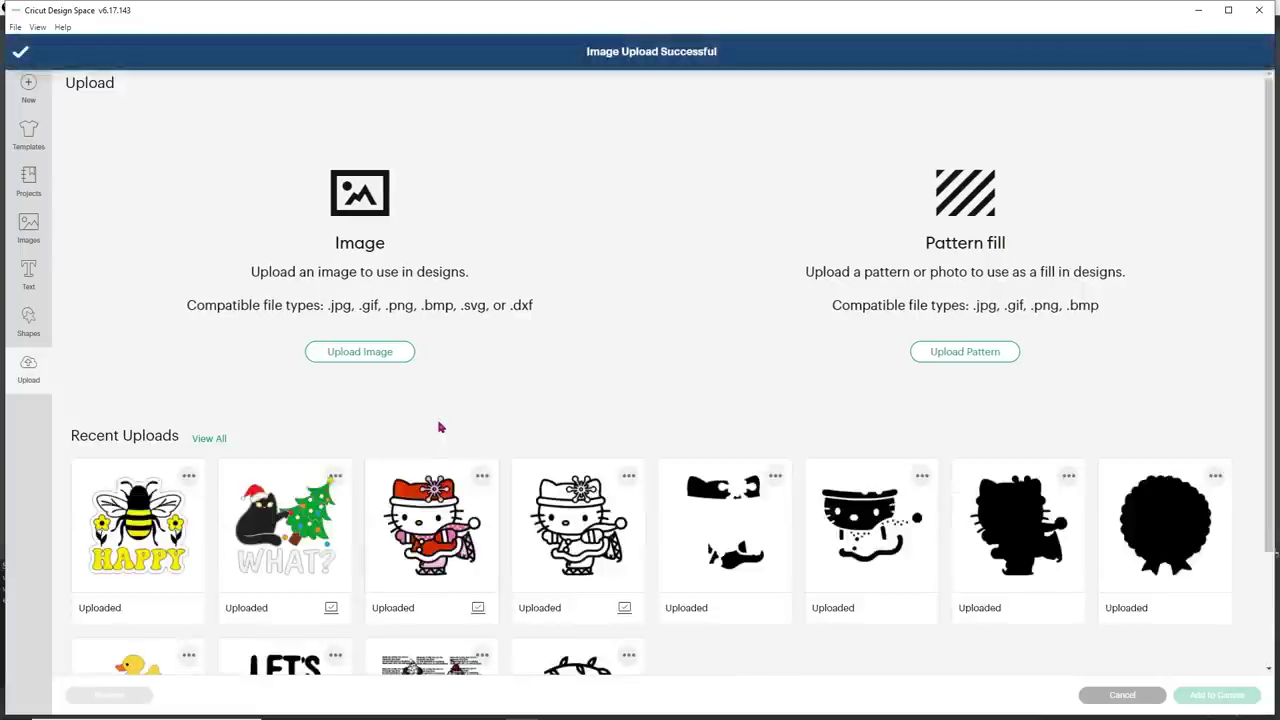
# Start another image upload and bring in BeeKind from the inner 21SD14STI-Yellow-NEW folder in File Explorer
pyautogui.click(362, 352)
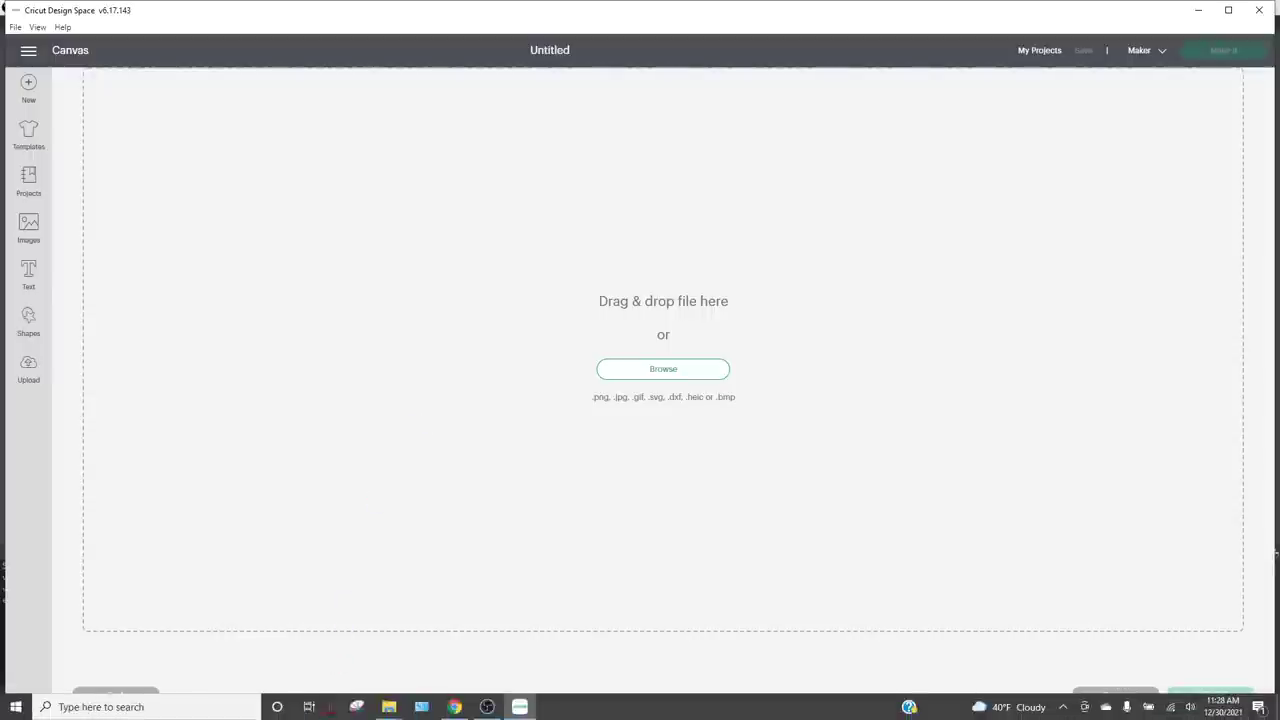
pyautogui.click(389, 710)
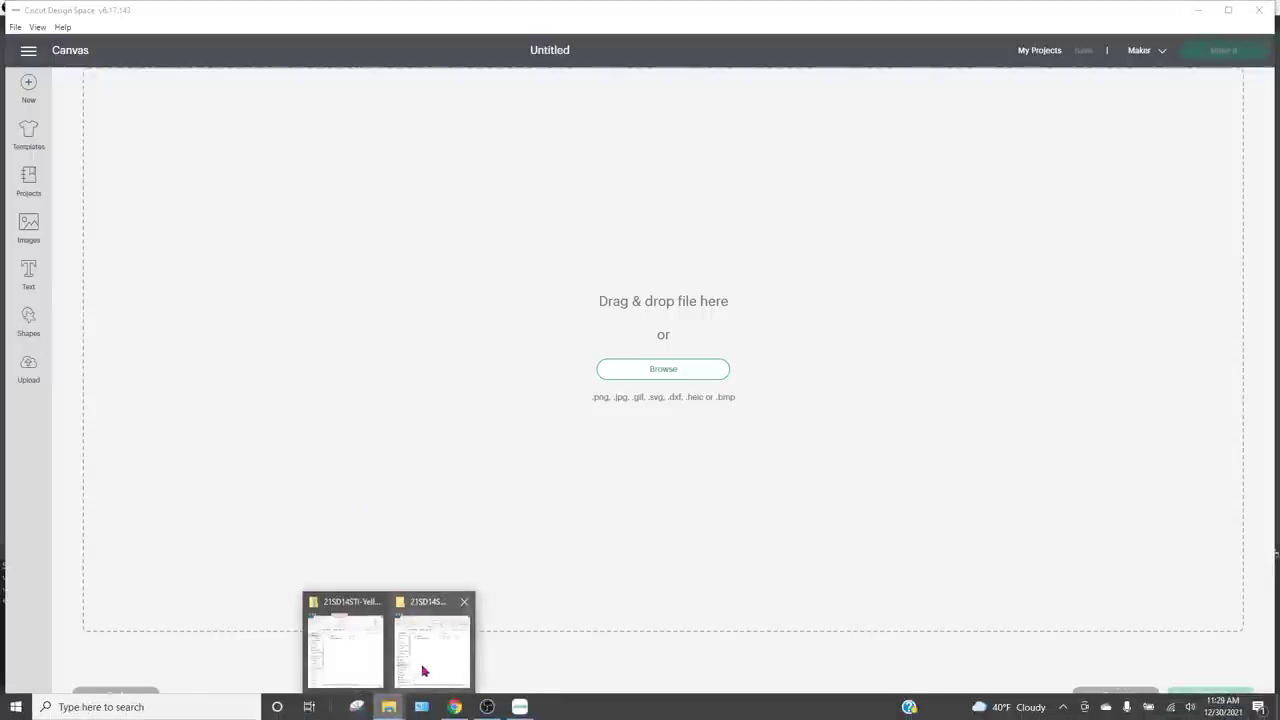
pyautogui.click(421, 671)
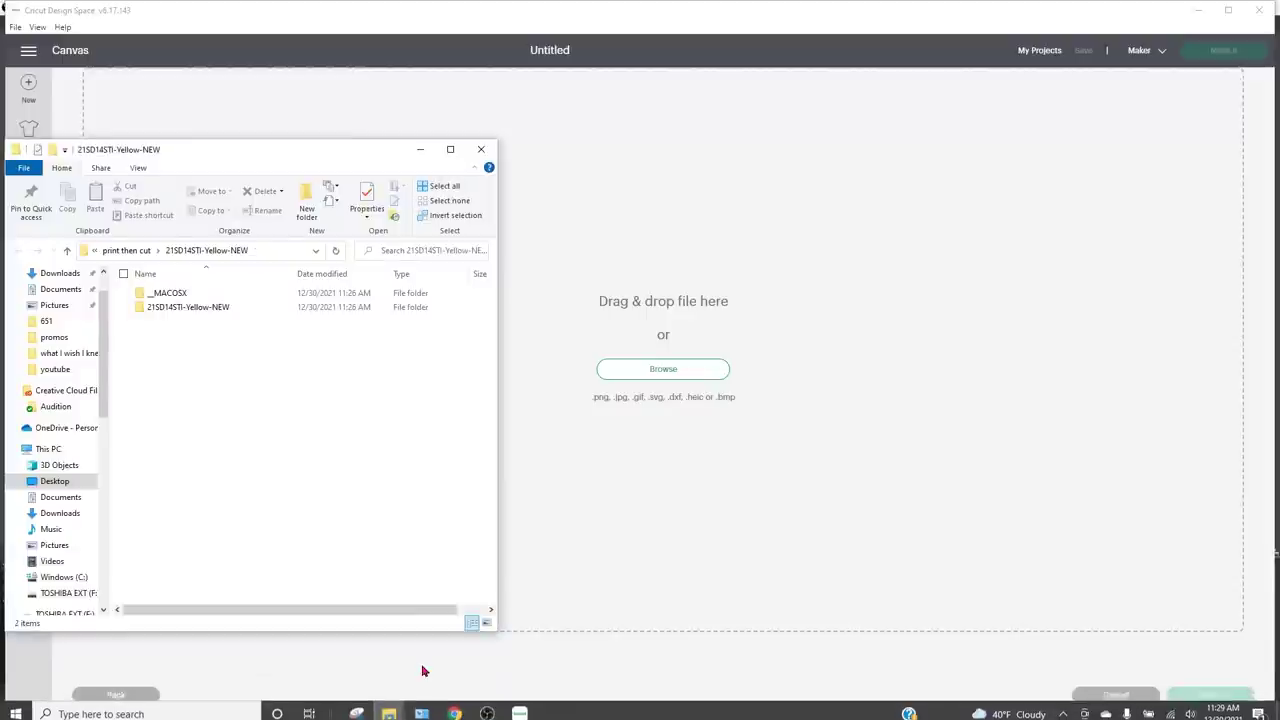
pyautogui.doubleClick(209, 307)
pyautogui.click(293, 300)
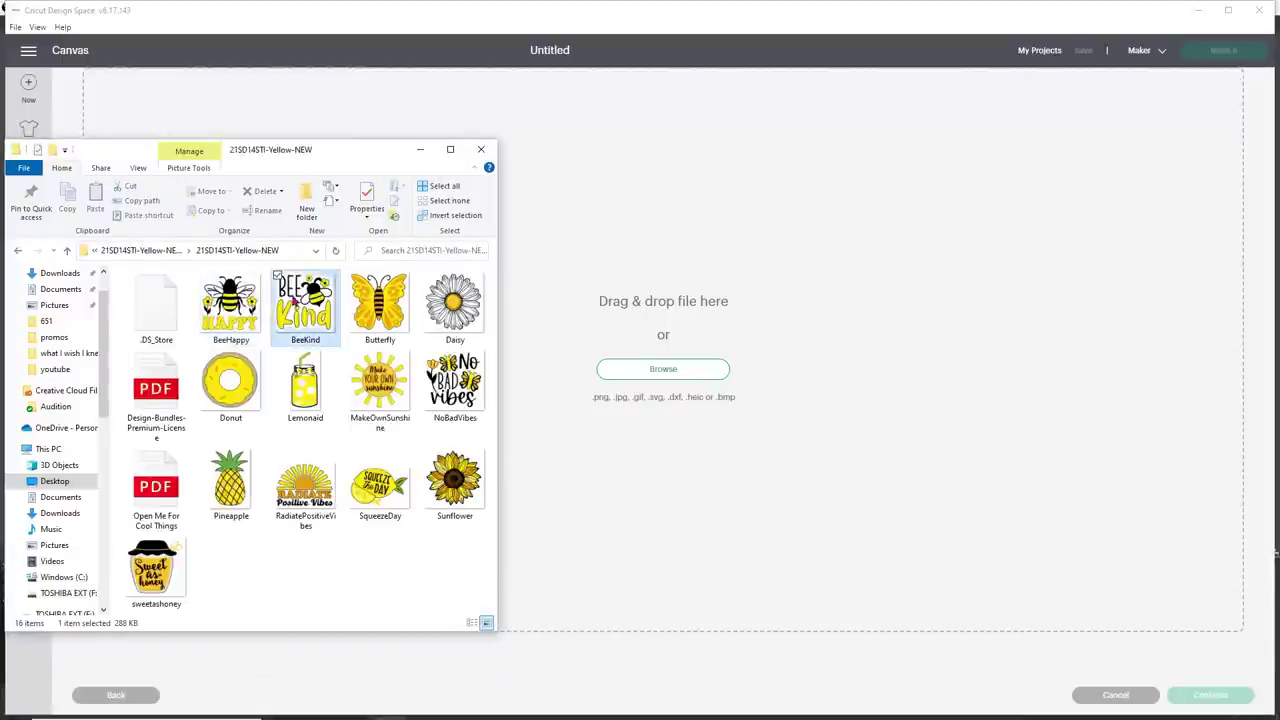
pyautogui.moveTo(293, 300); pyautogui.dragTo(704, 284)
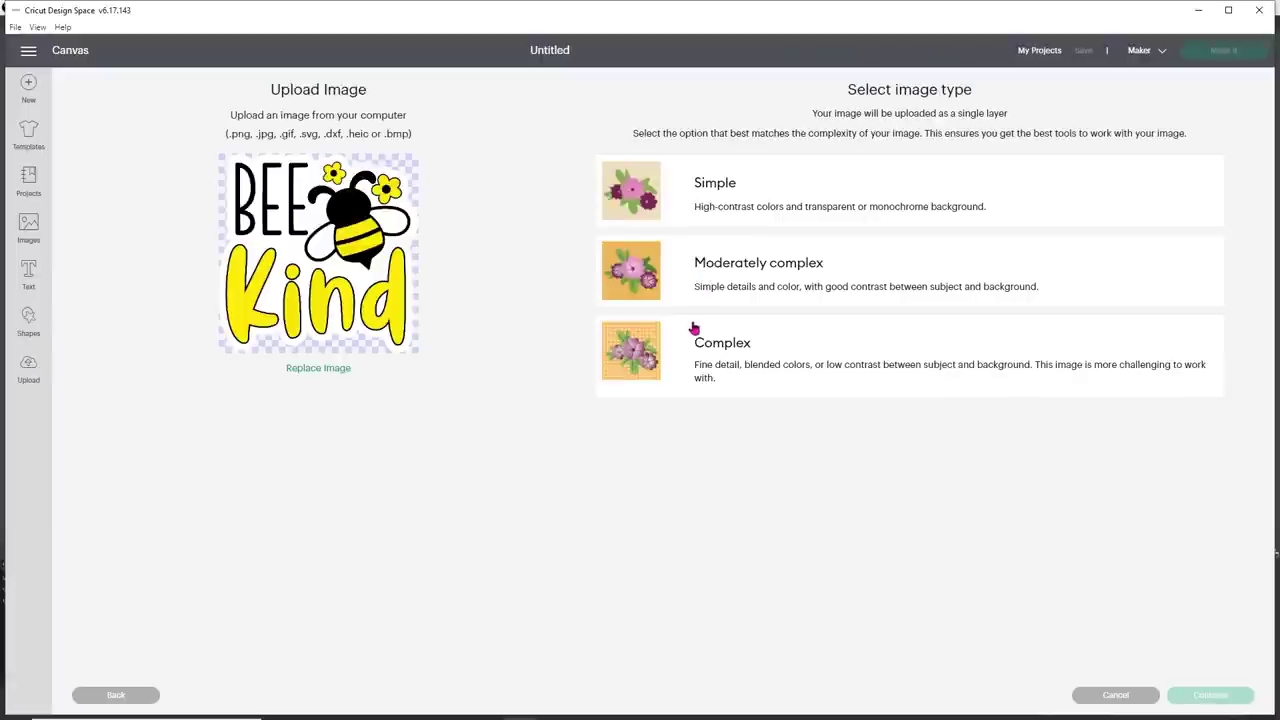
# Upload the BeeKind image as a Complex, Print Then Cut image, keeping its background as it is
pyautogui.click(757, 343)
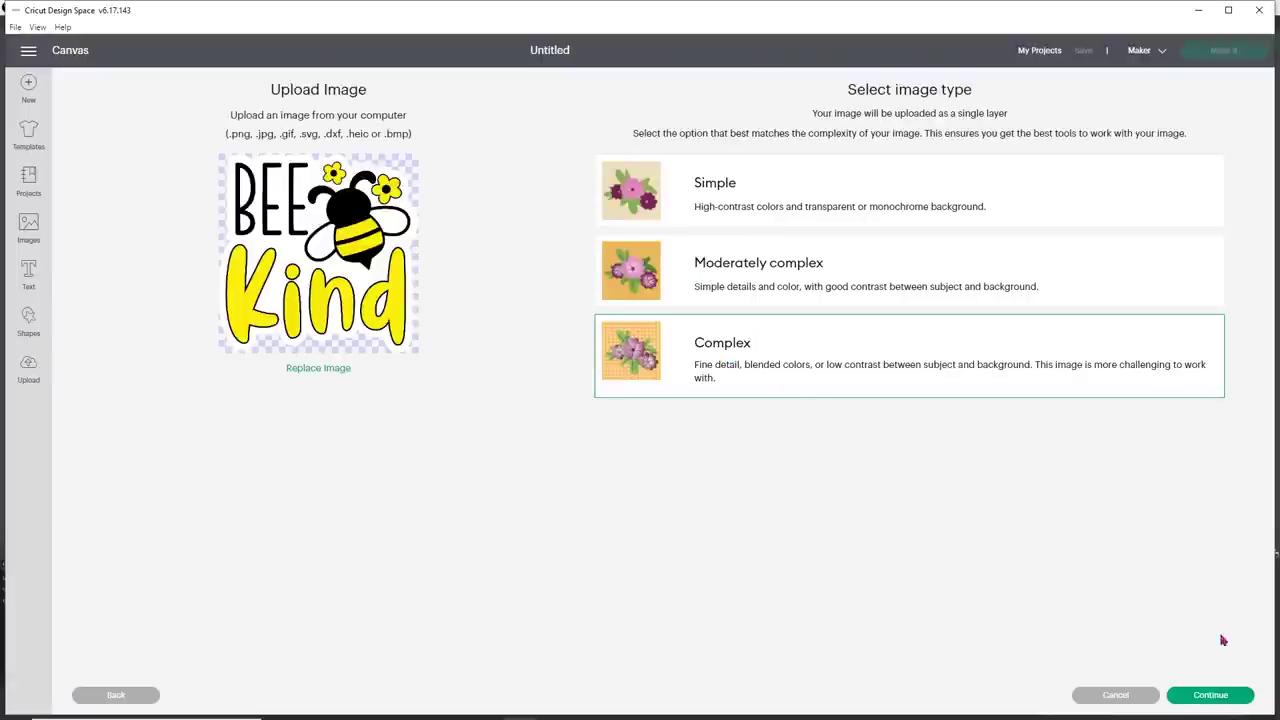
pyautogui.click(1211, 694)
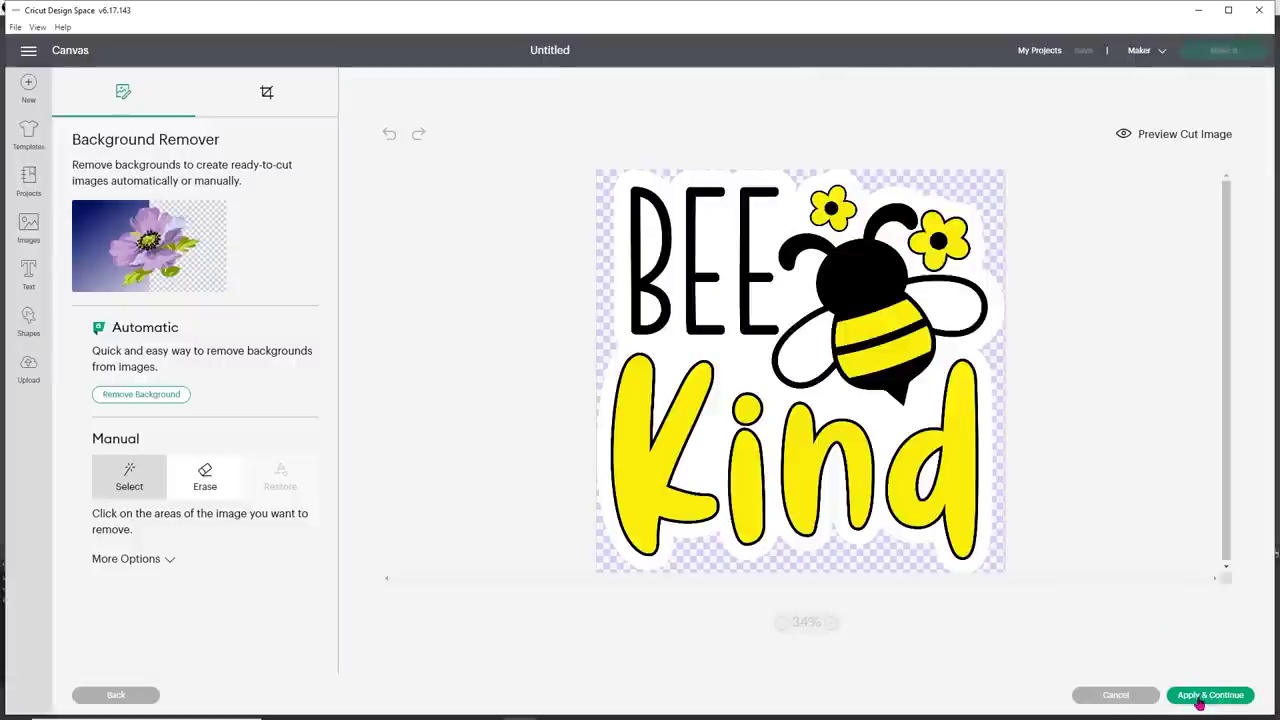
pyautogui.click(1200, 700)
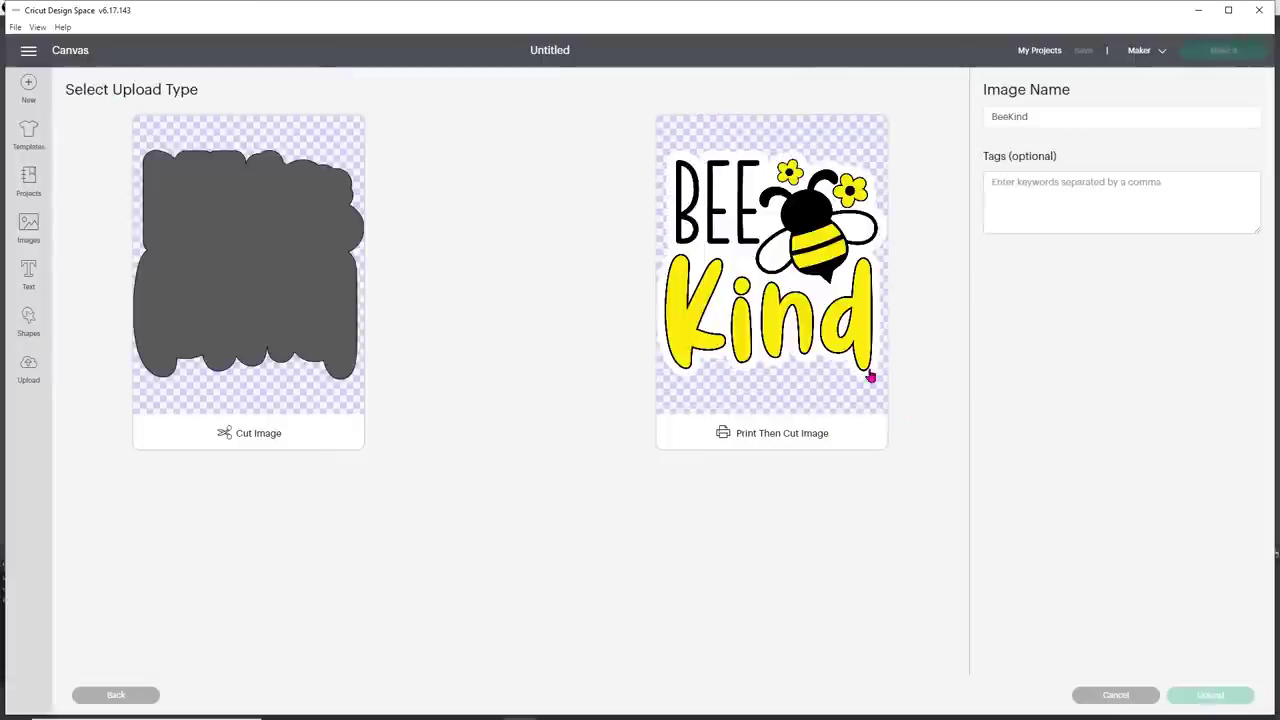
pyautogui.click(868, 375)
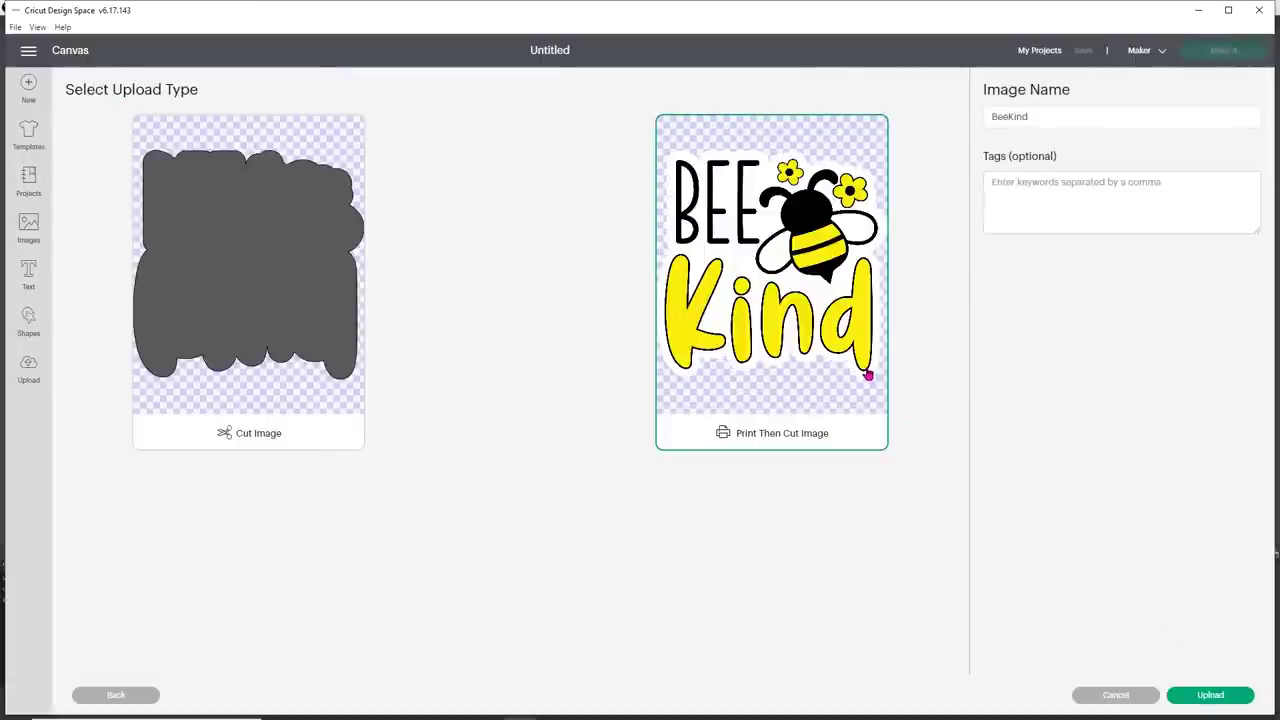
pyautogui.click(1206, 695)
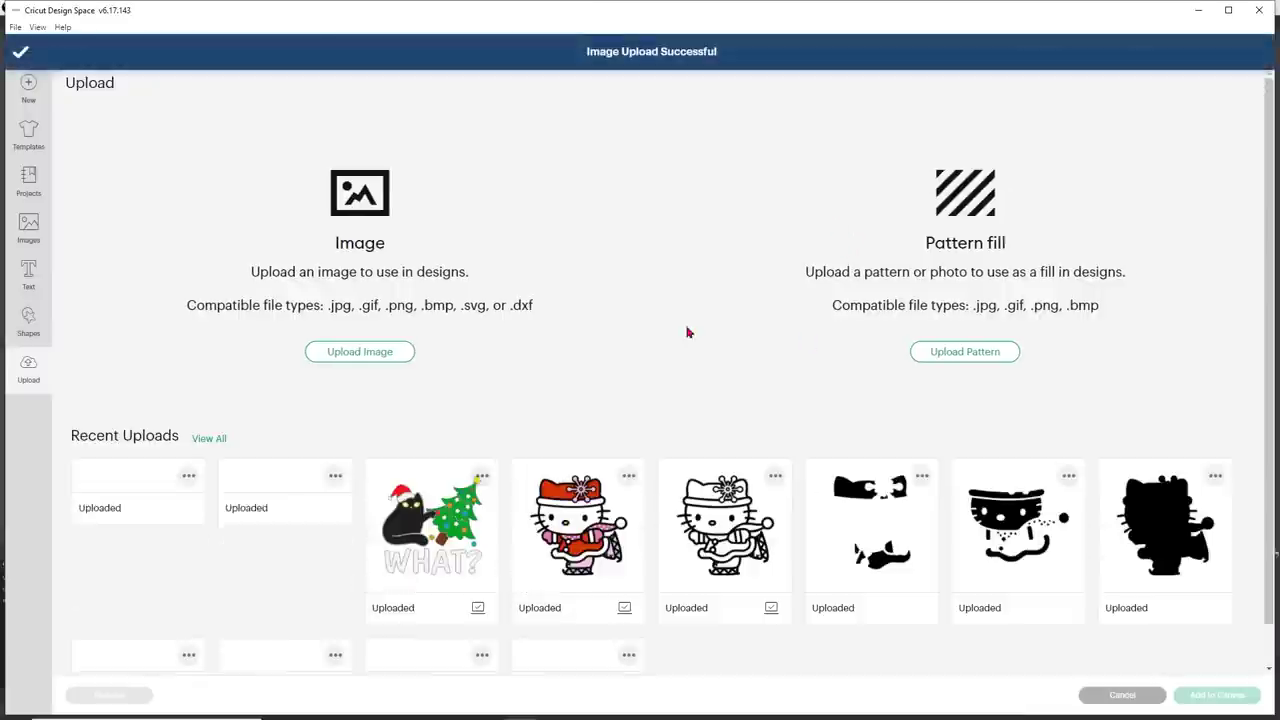
# Upload the remaining yellow sticker images and open the full list of uploaded images
pyautogui.click(395, 355)
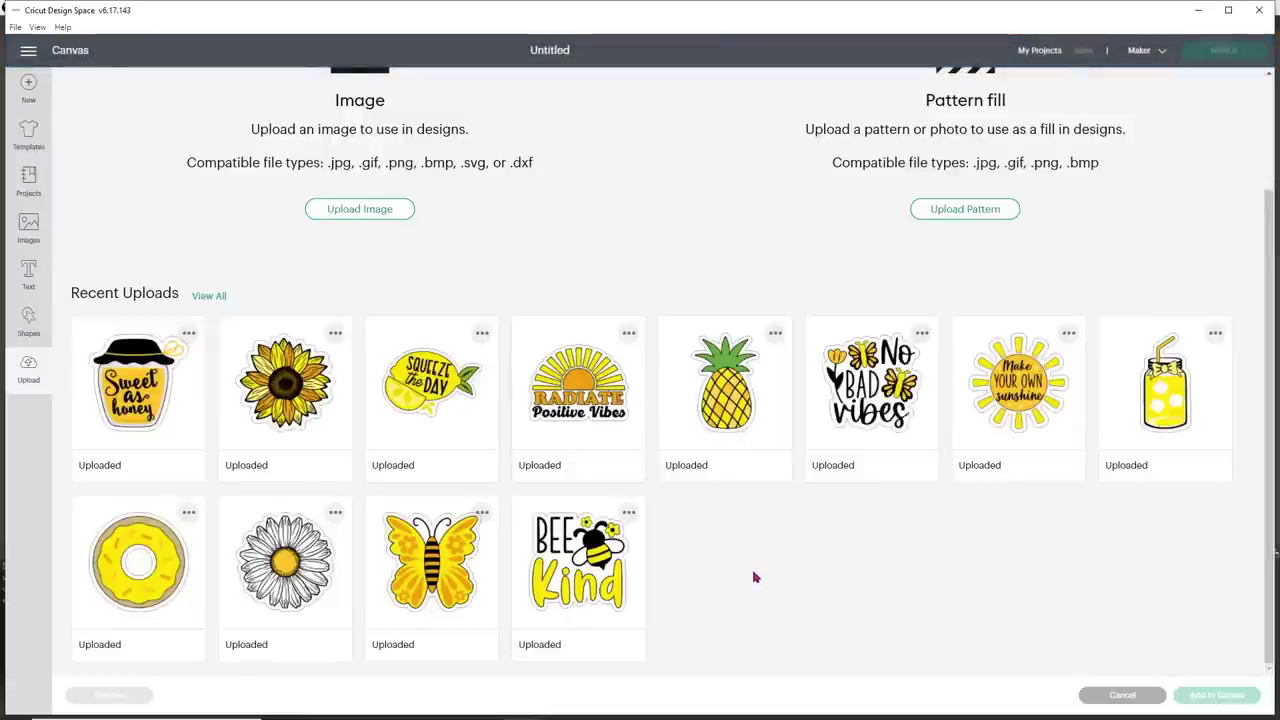
pyautogui.click(212, 296)
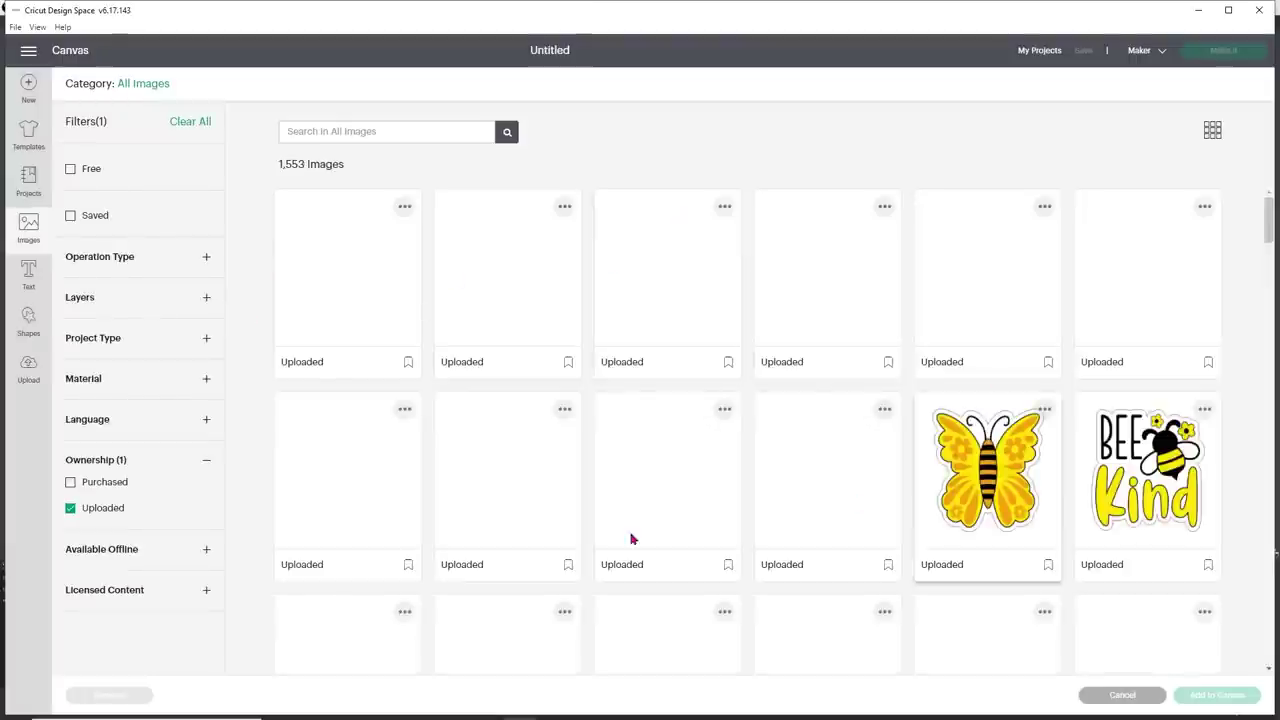
pyautogui.scroll(-1, 443, 549)
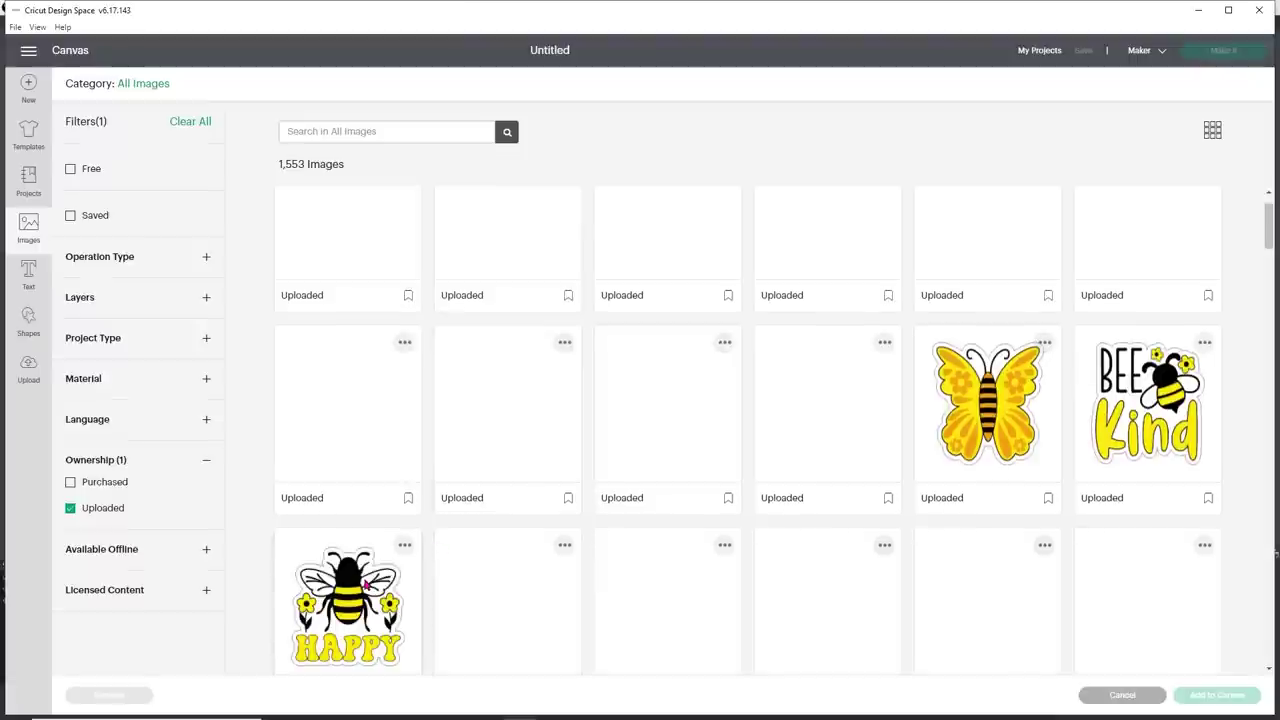
# Select all thirteen uploaded yellow sticker images, from the Bee Happy design to the Sweet as Honey jar, and add them to the canvas
pyautogui.click(368, 580)
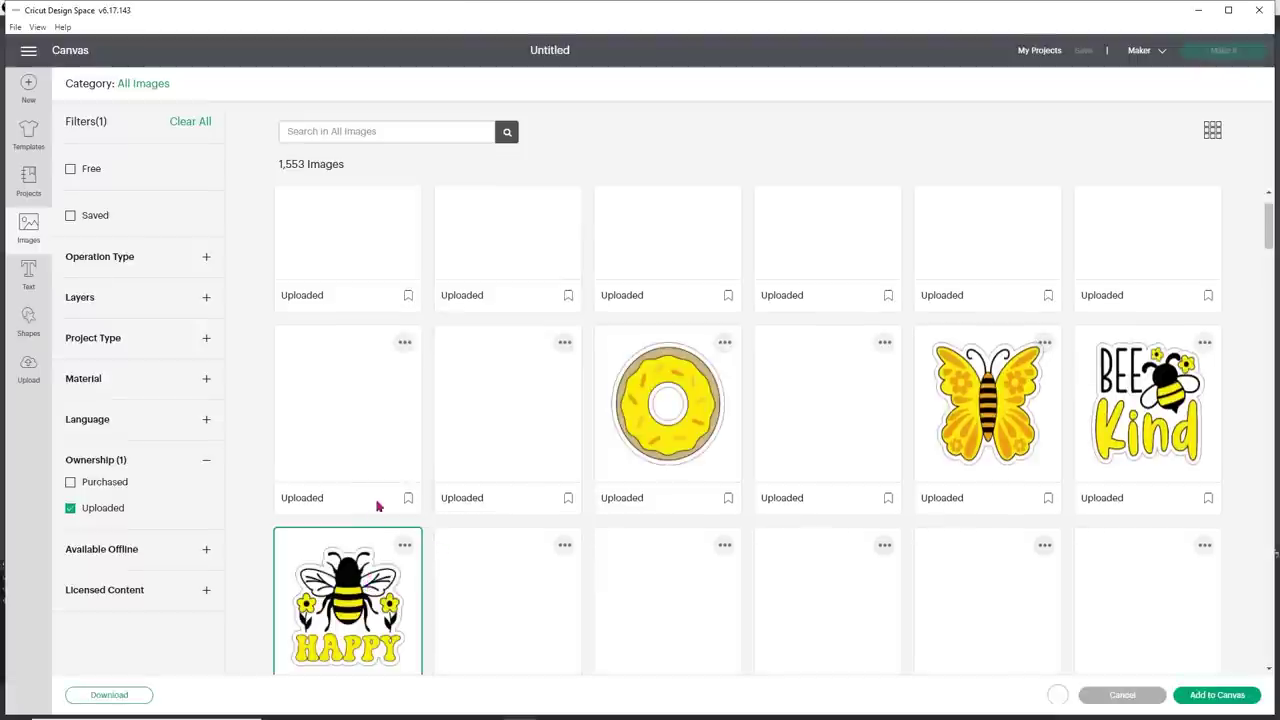
pyautogui.click(390, 427)
pyautogui.click(457, 434)
pyautogui.click(668, 395)
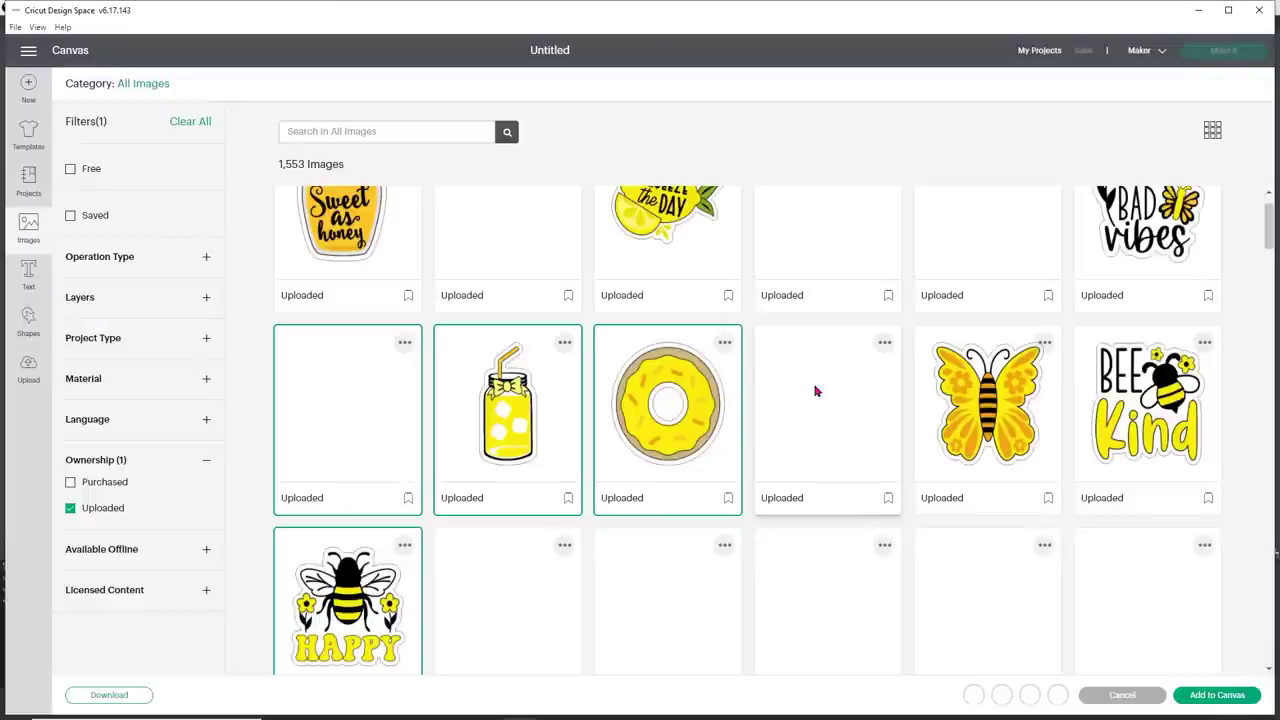
pyautogui.click(815, 391)
pyautogui.click(922, 381)
pyautogui.click(1110, 395)
pyautogui.click(1097, 246)
pyautogui.click(988, 240)
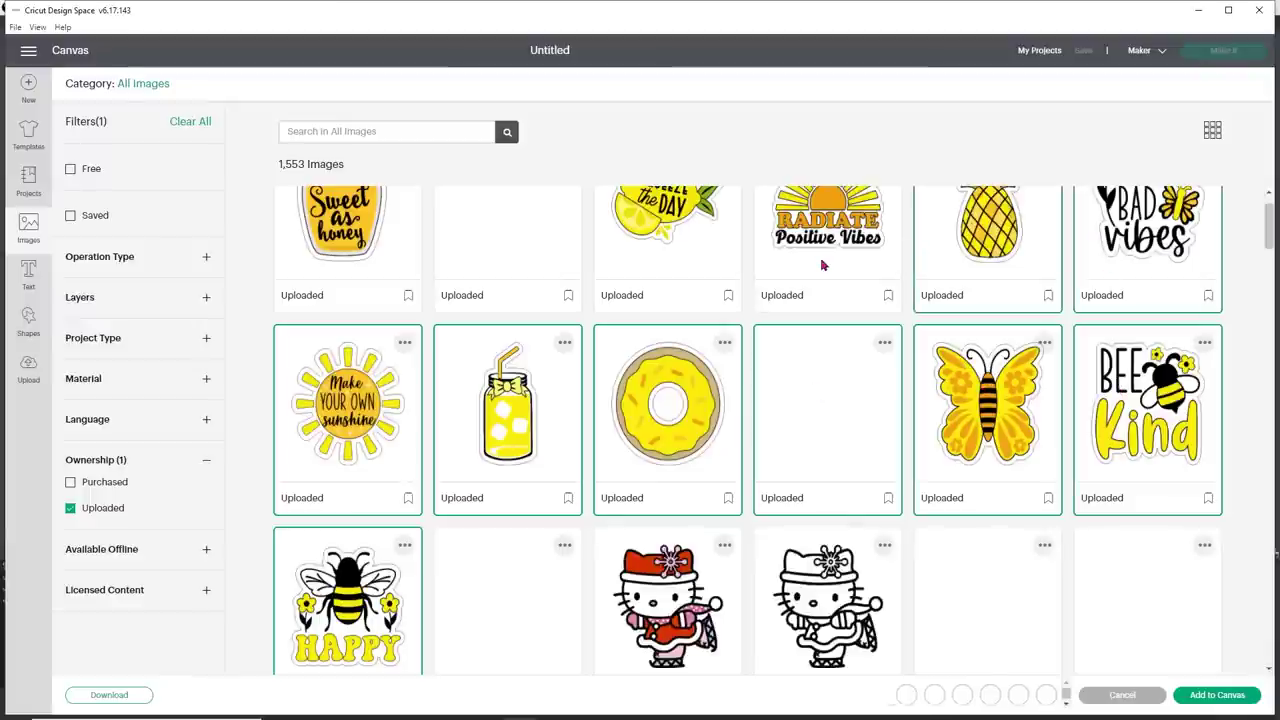
pyautogui.click(822, 265)
pyautogui.click(694, 266)
pyautogui.click(580, 263)
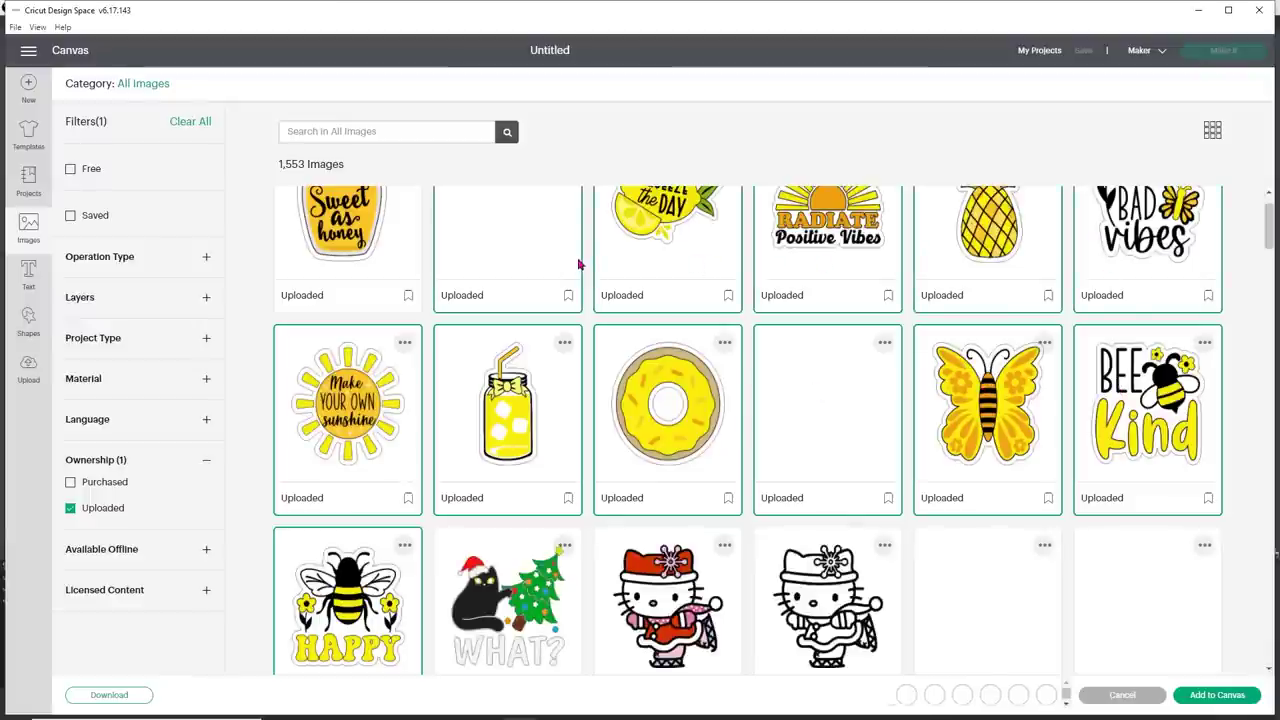
pyautogui.click(345, 256)
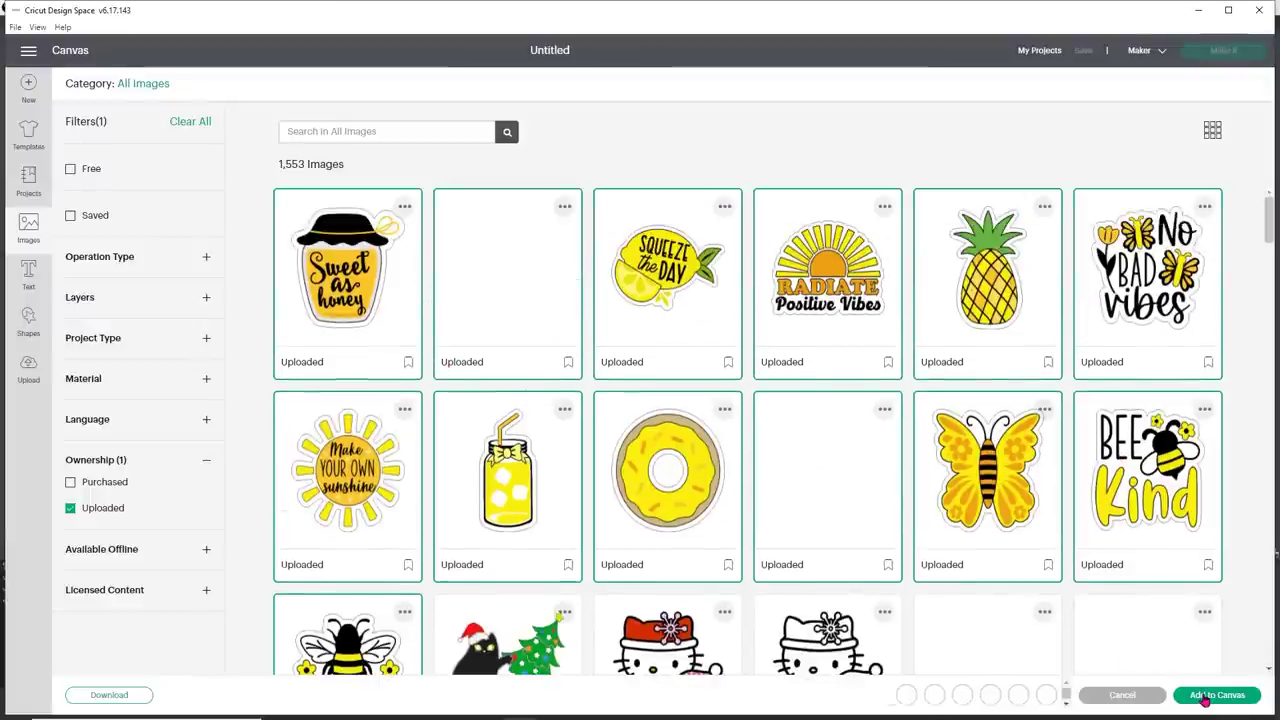
pyautogui.click(1215, 695)
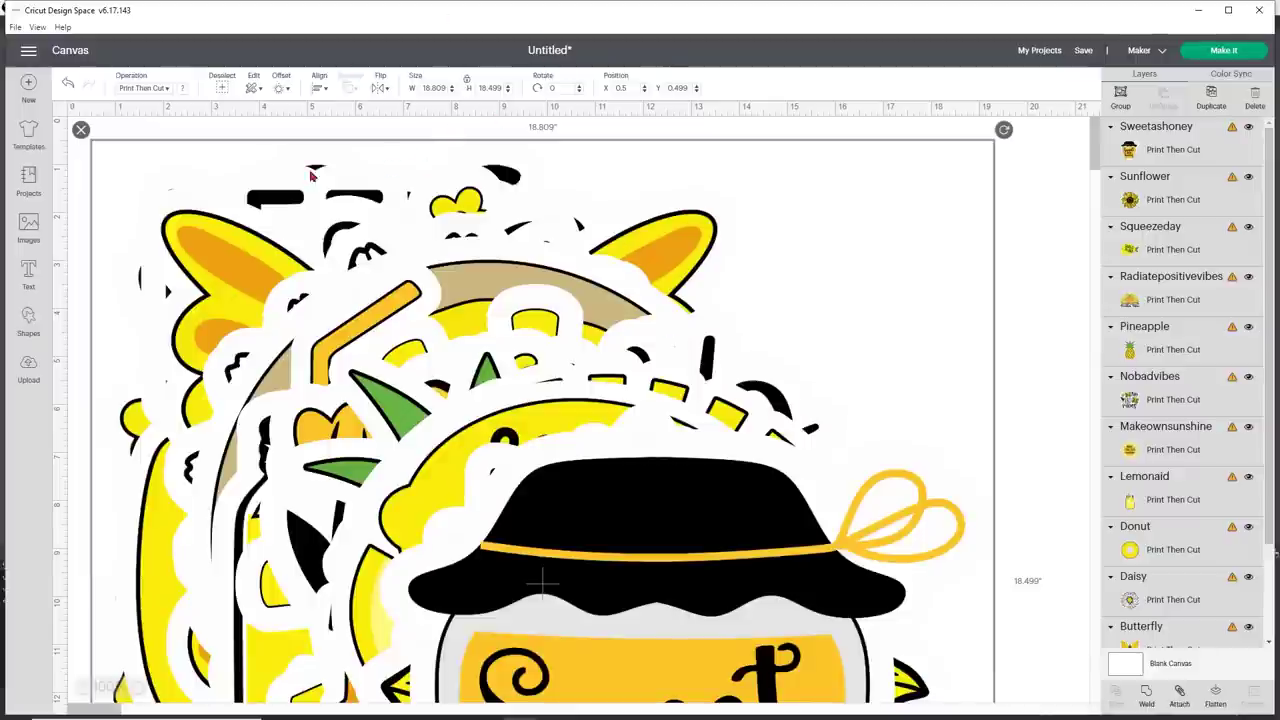
# Scale all the added sticker images together to a width of 5 inches and deselect them
pyautogui.click(425, 88)
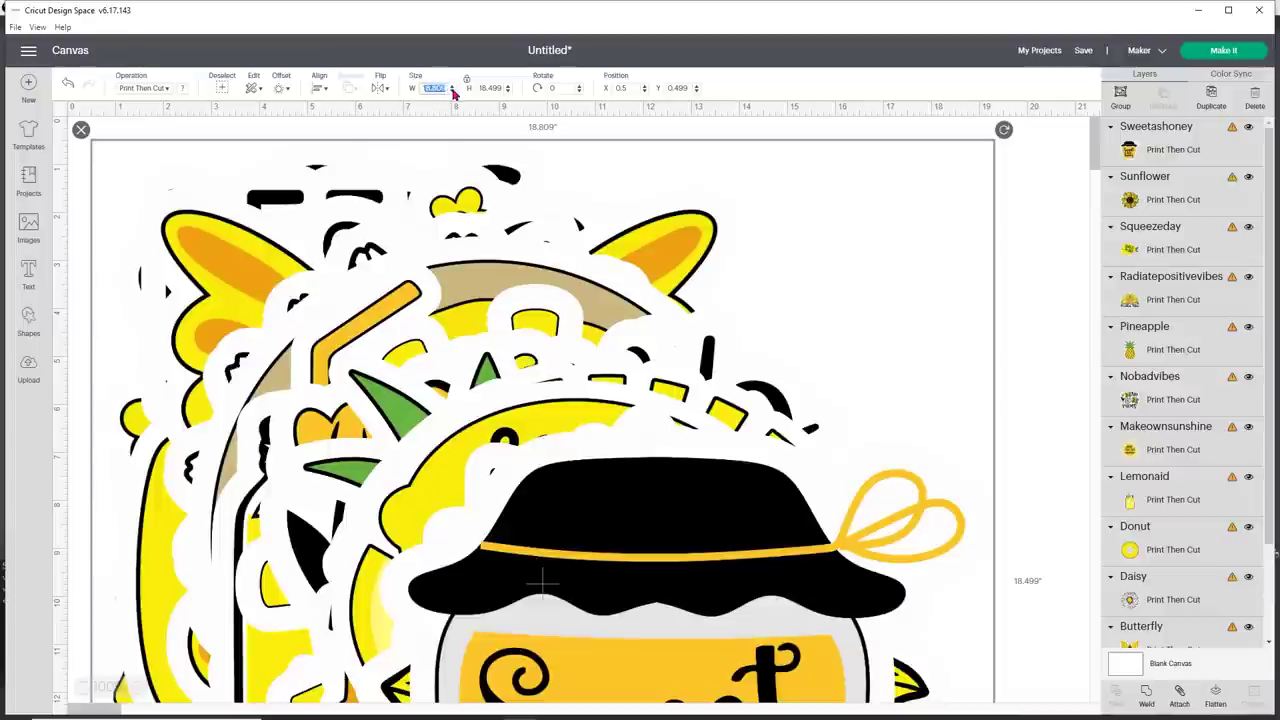
pyautogui.write('1')
pyautogui.write('5')
pyautogui.press('Return')
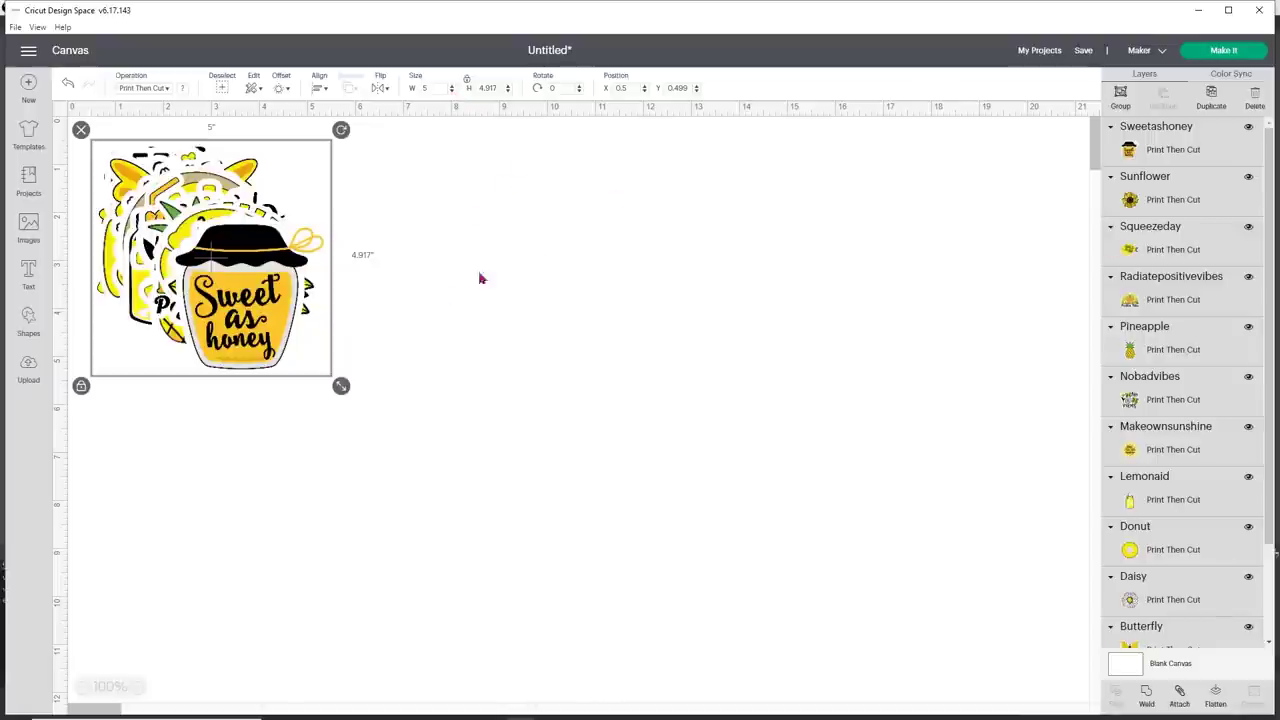
pyautogui.click(403, 313)
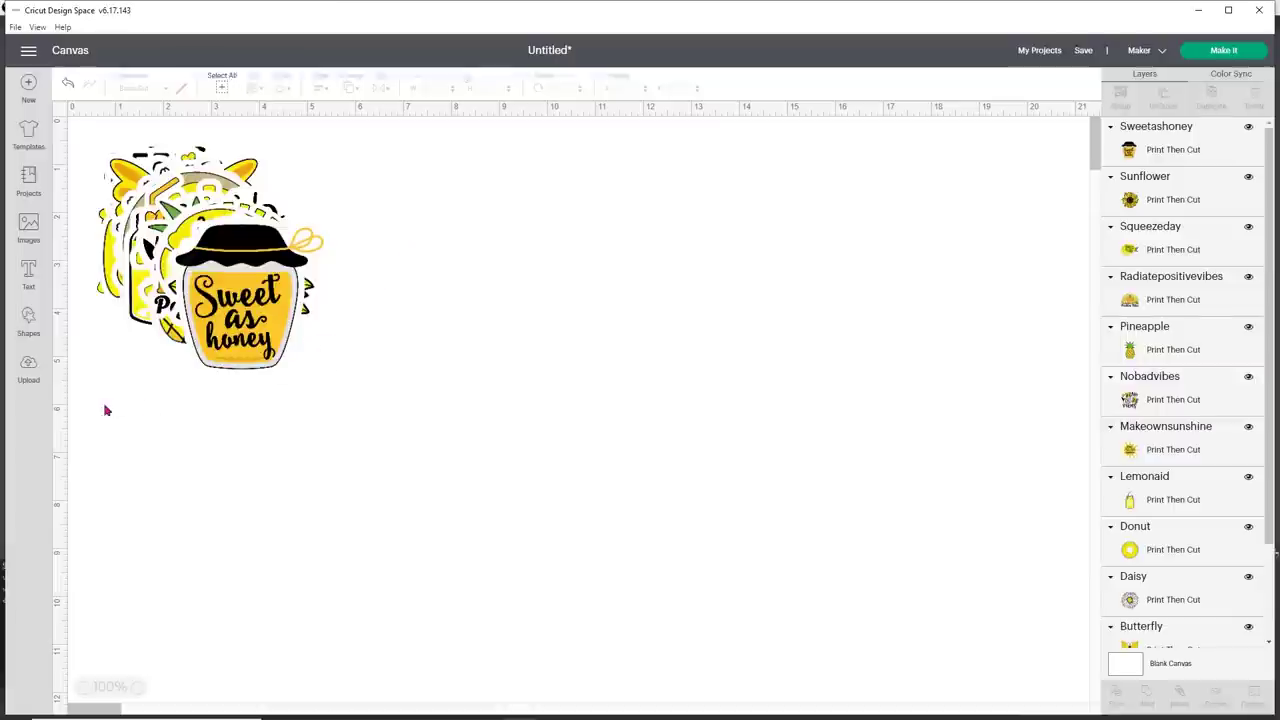
# Insert a square shape and place it on the empty canvas beside the stacked stickers
pyautogui.click(32, 318)
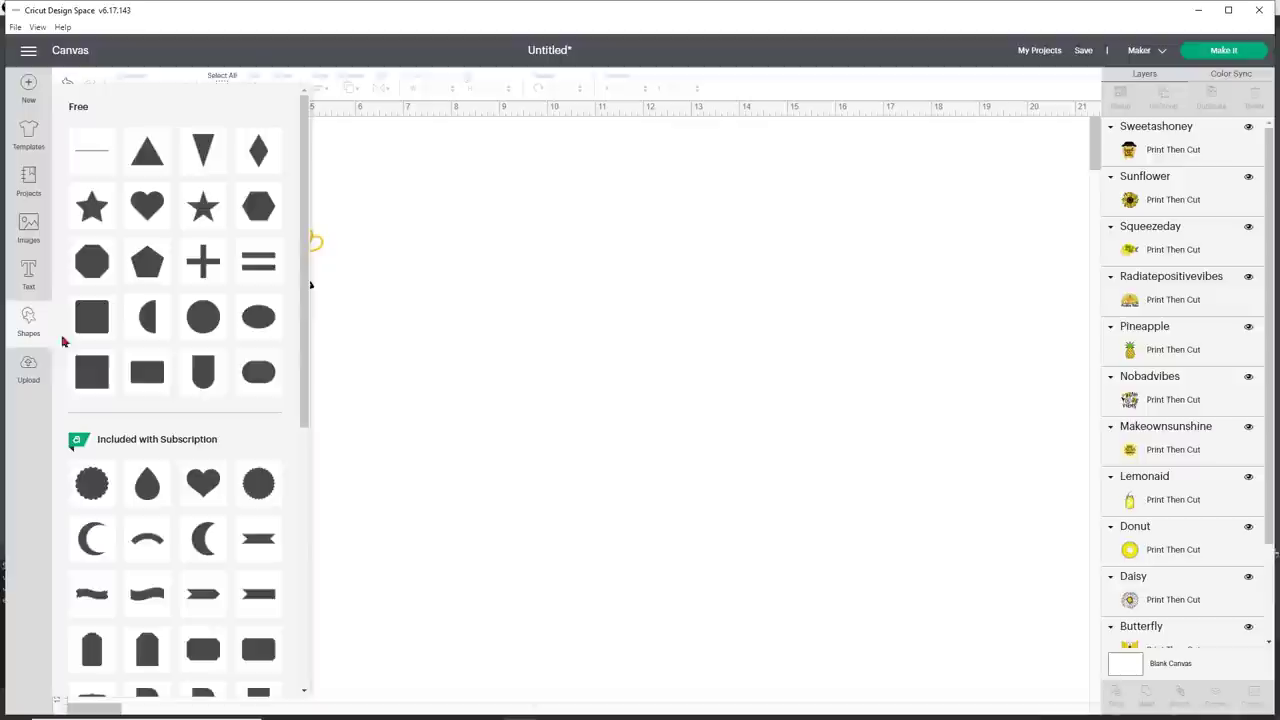
pyautogui.click(88, 374)
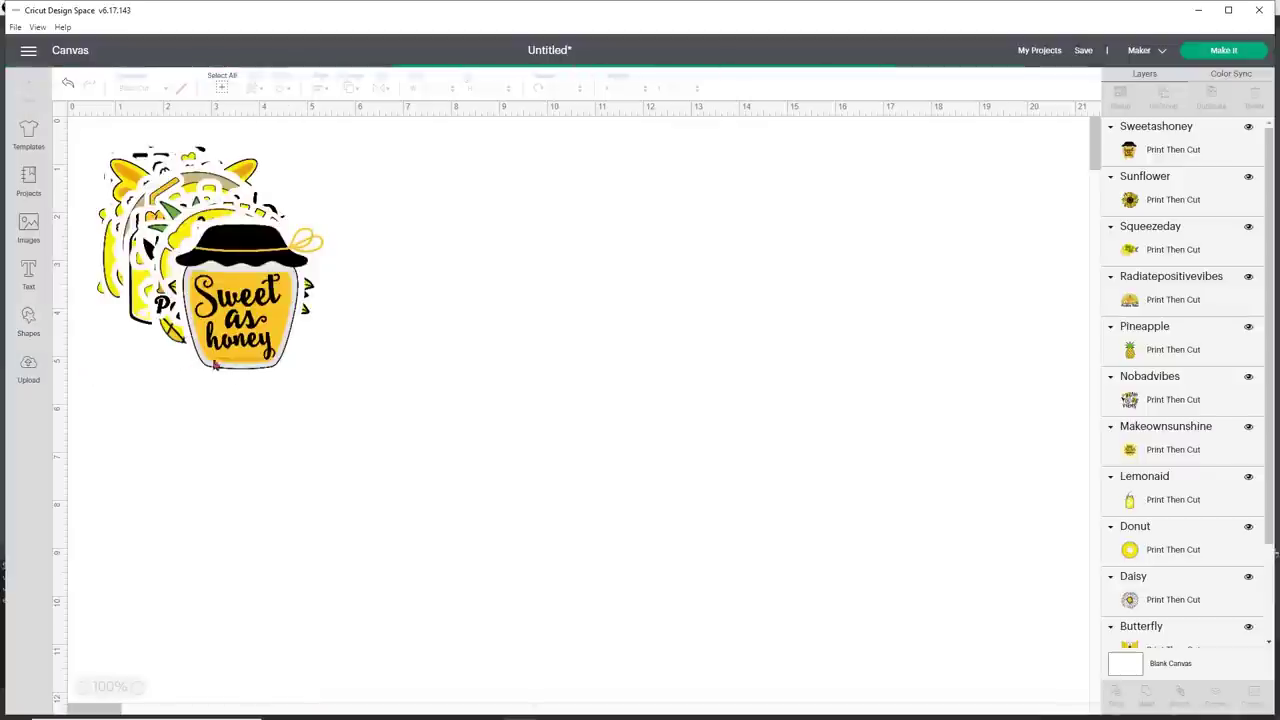
pyautogui.moveTo(460, 494); pyautogui.dragTo(555, 292)
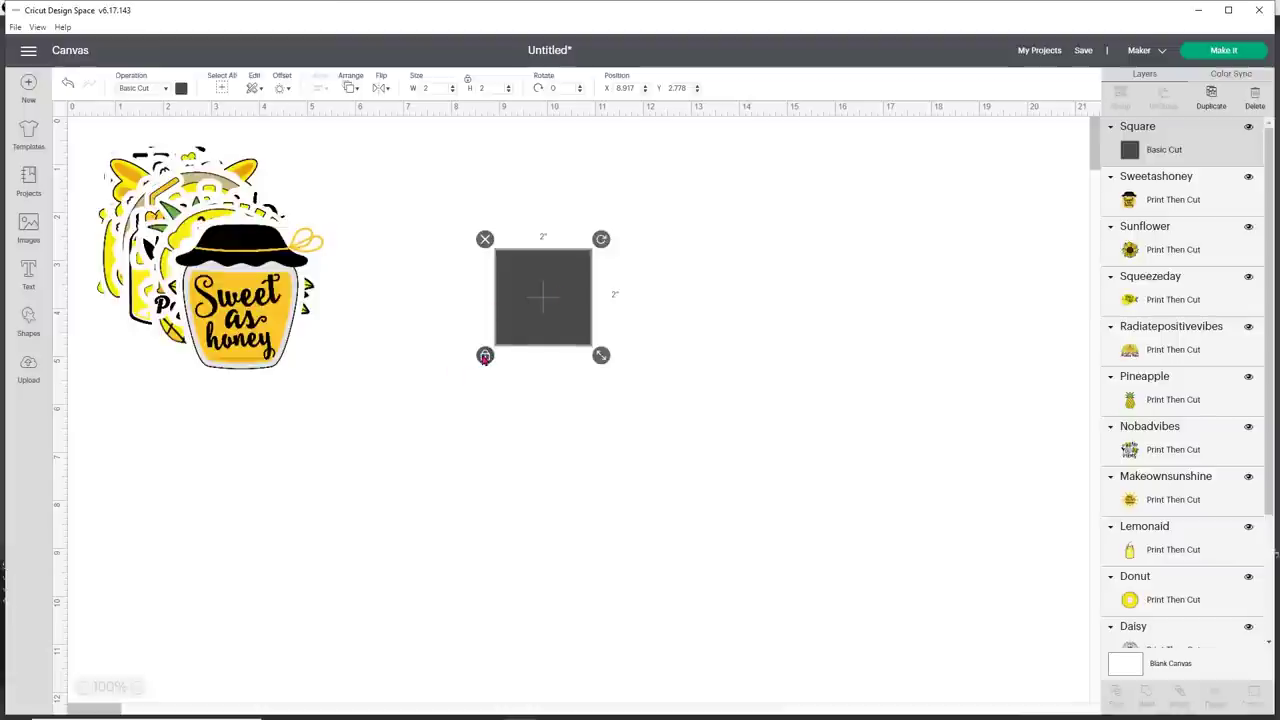
# Unlock the square's proportions and set it to 6.75 inches wide by 9.25 inches high
pyautogui.click(484, 356)
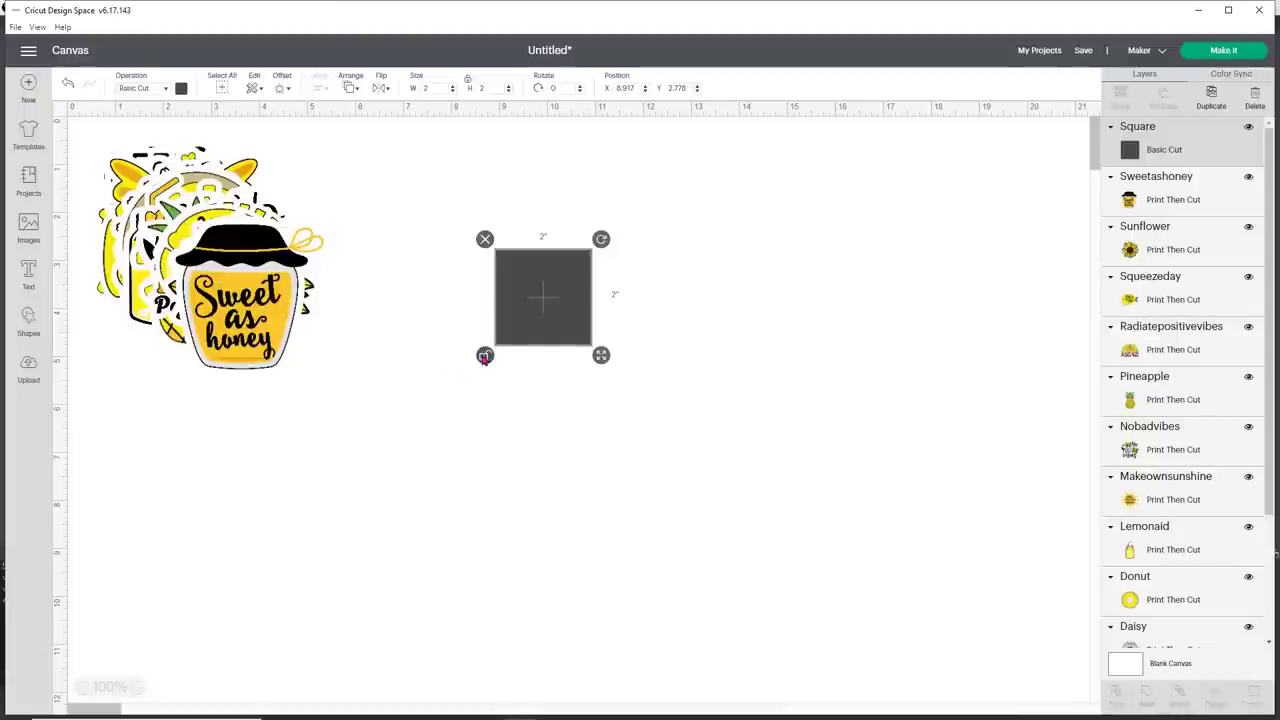
pyautogui.click(416, 90)
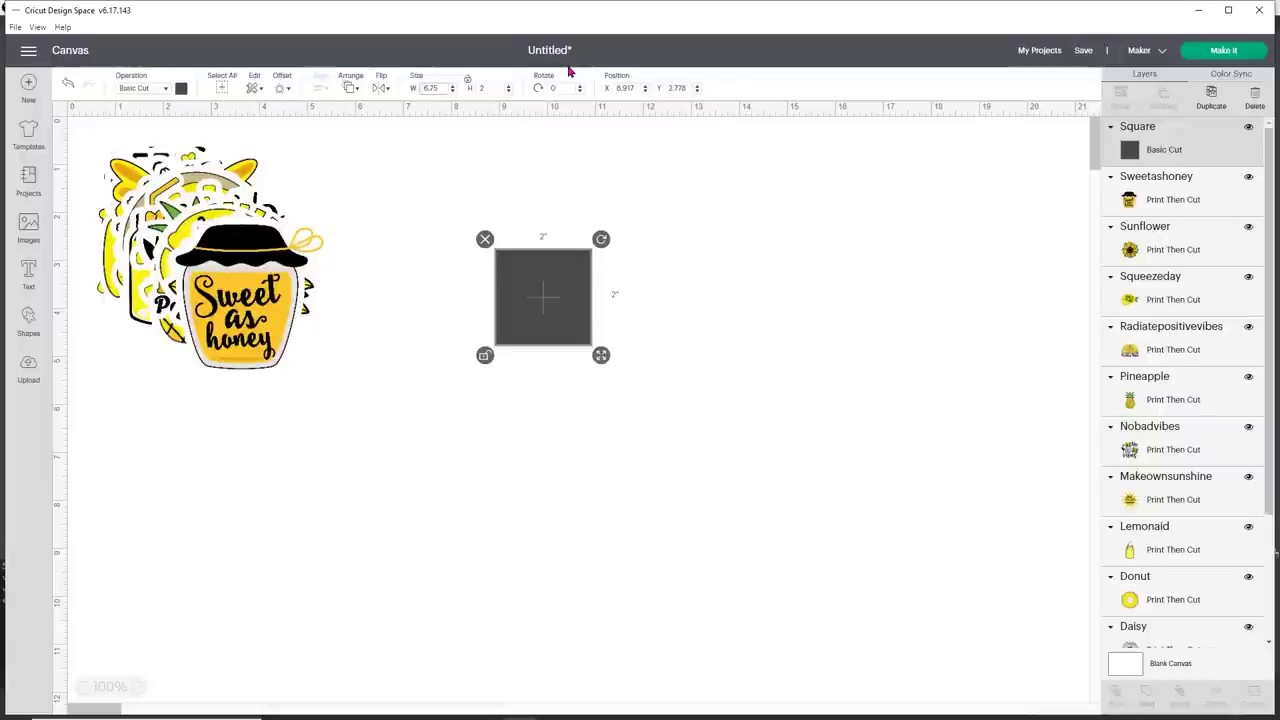
pyautogui.click(493, 87)
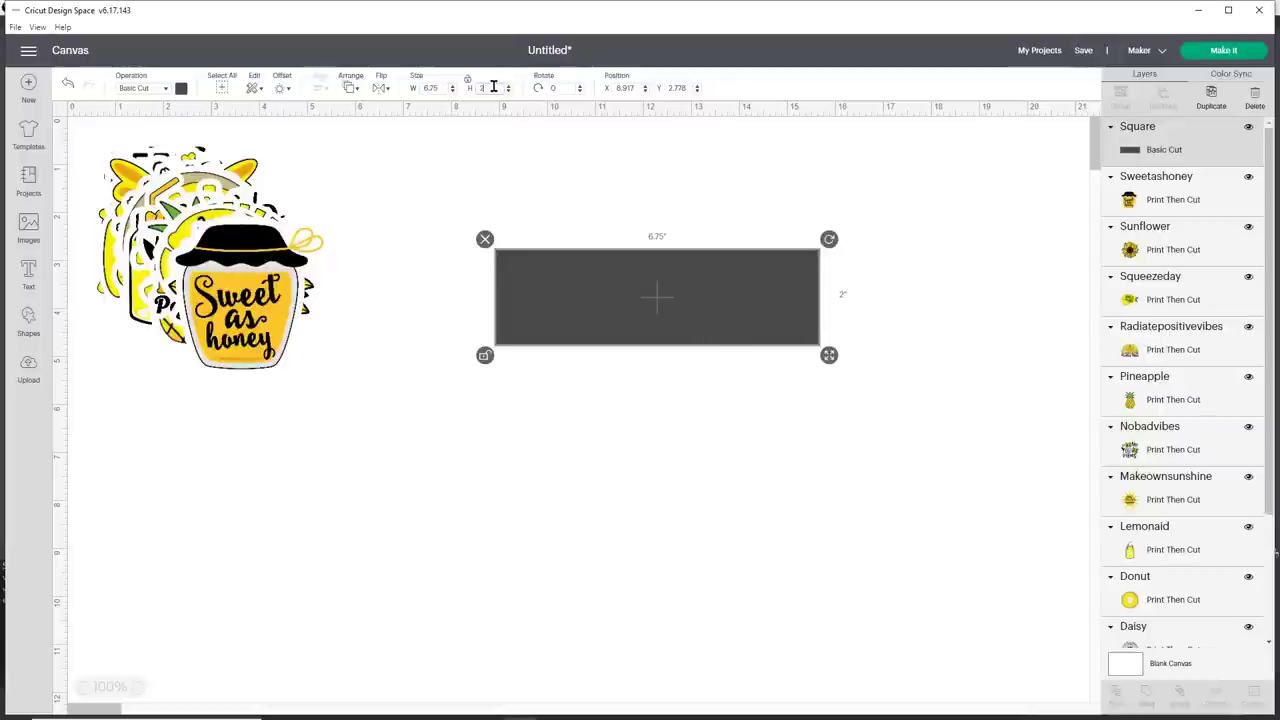
pyautogui.write('9.25')
pyautogui.press('Return')
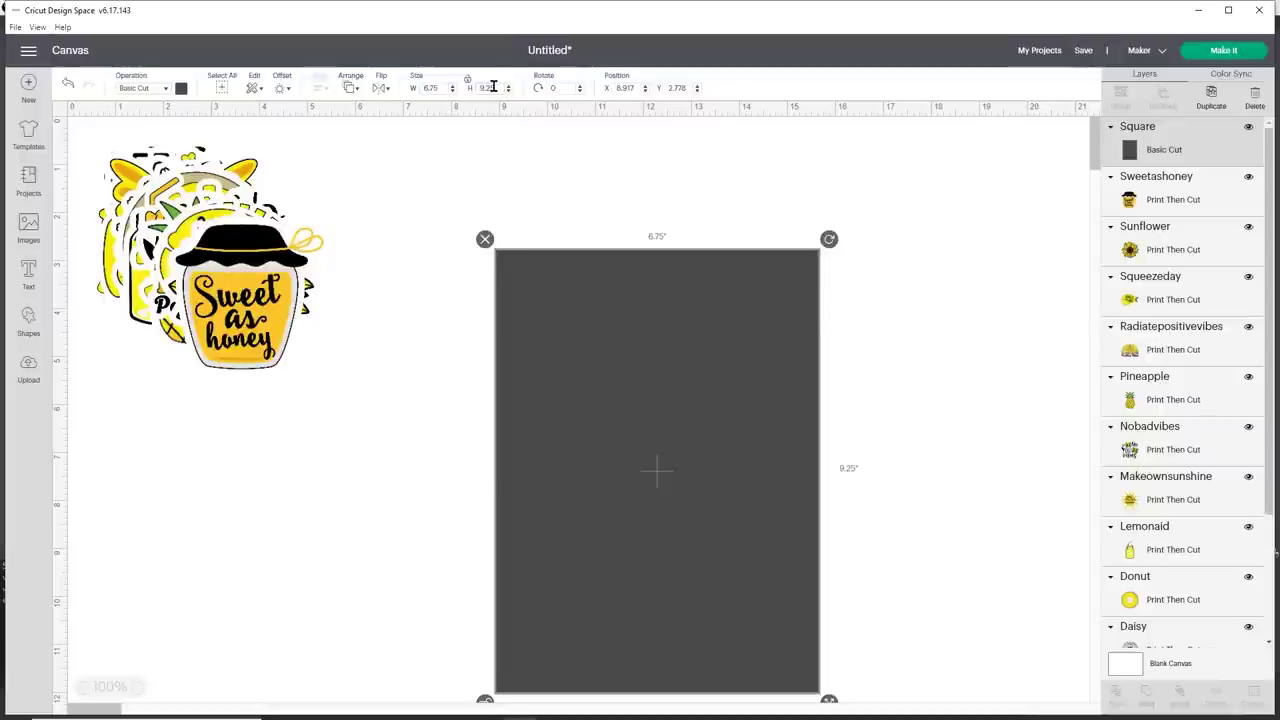
# Position the grey rectangle just beside the sticker stack near the canvas top and send it to the back
pyautogui.moveTo(605, 344); pyautogui.dragTo(515, 300)
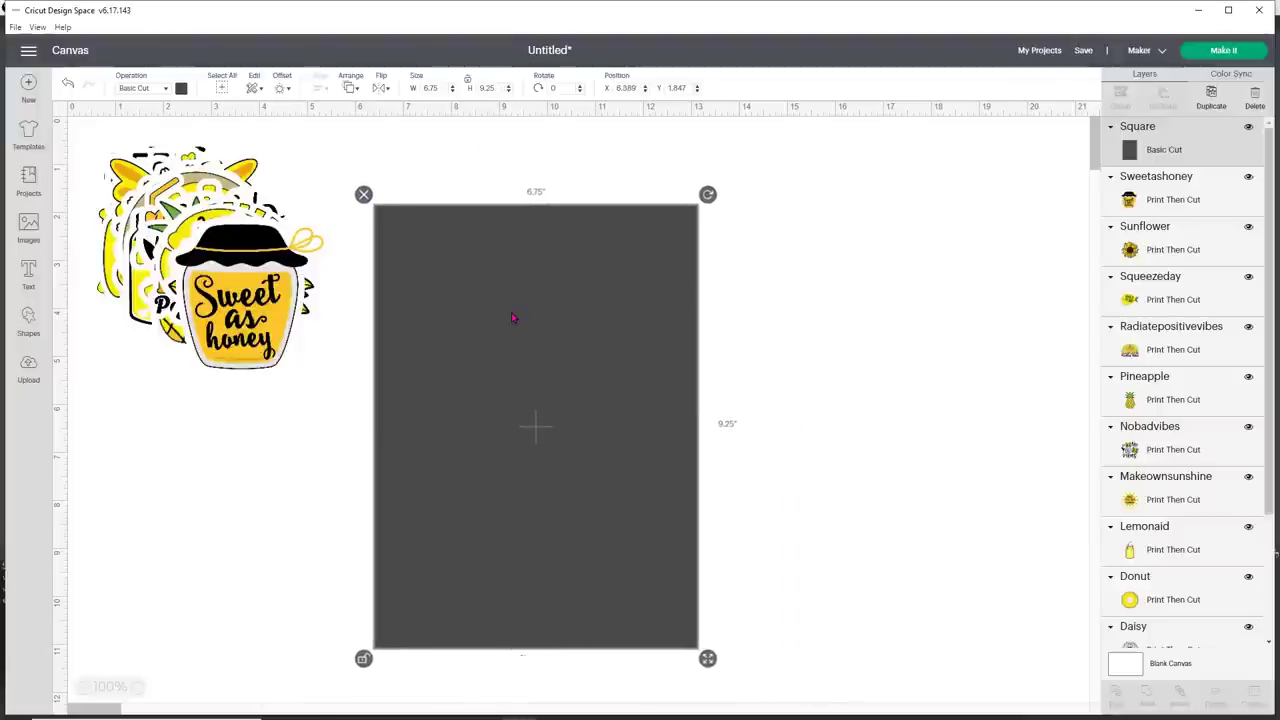
pyautogui.rightClick(513, 317)
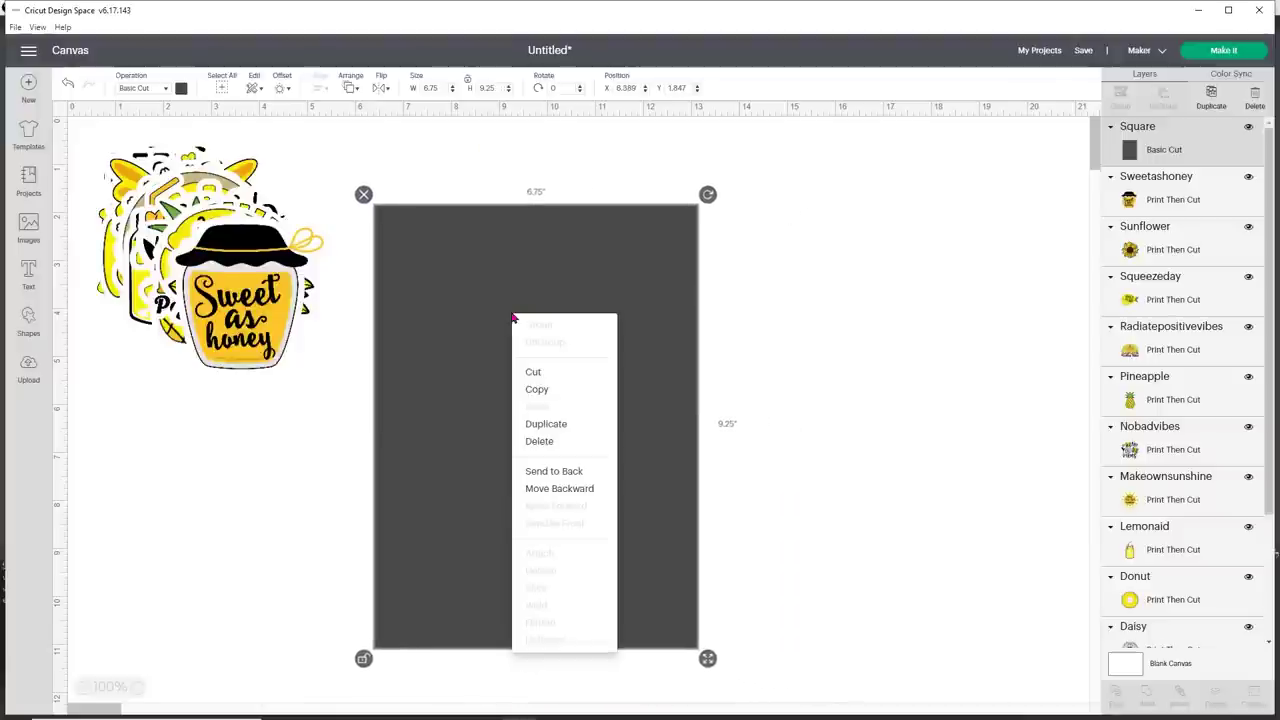
pyautogui.click(566, 471)
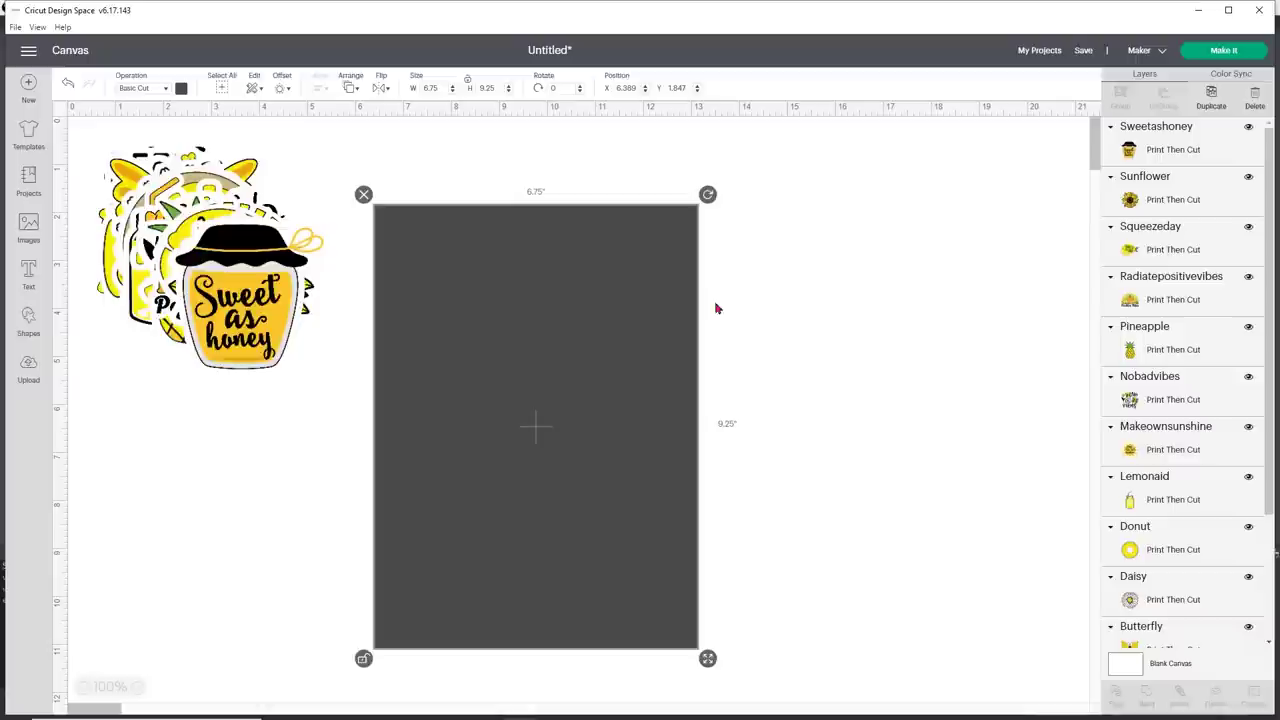
pyautogui.moveTo(575, 347); pyautogui.dragTo(570, 297)
# Set the Sweetashoney sticker's width to 1.5 inches and place it in the rectangle's upper-left corner
pyautogui.click(215, 318)
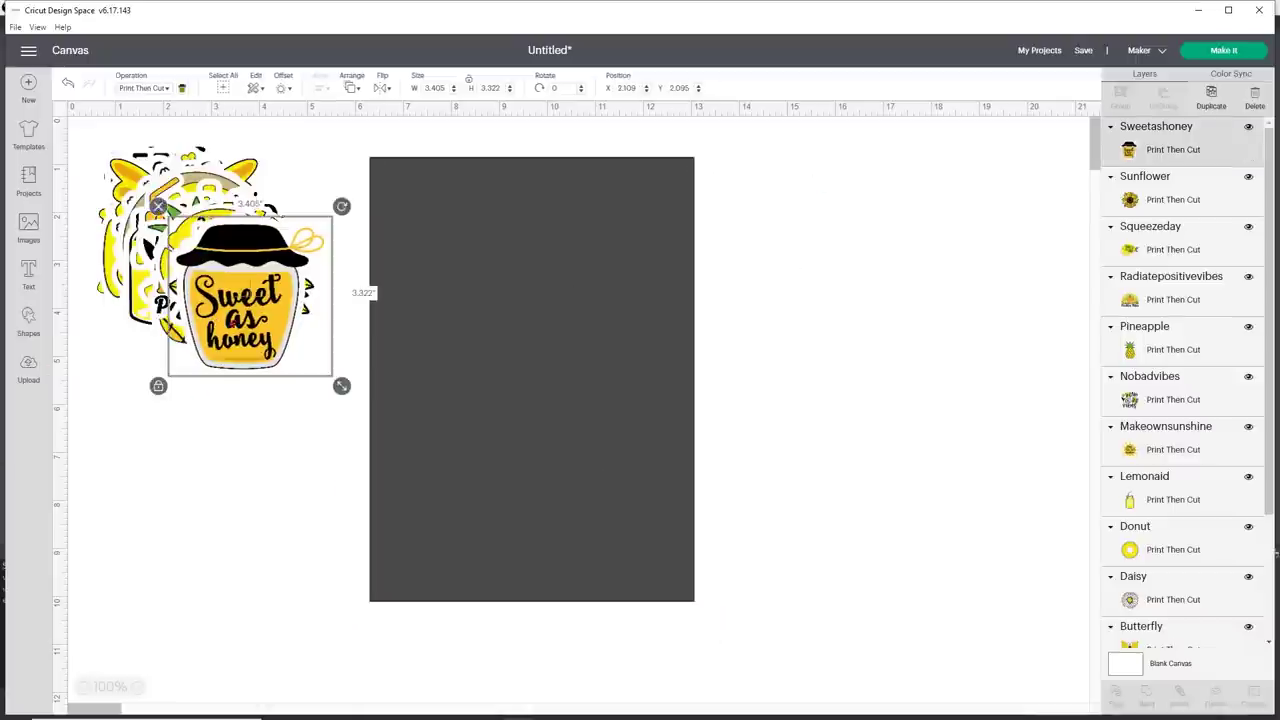
pyautogui.moveTo(296, 295); pyautogui.dragTo(313, 357)
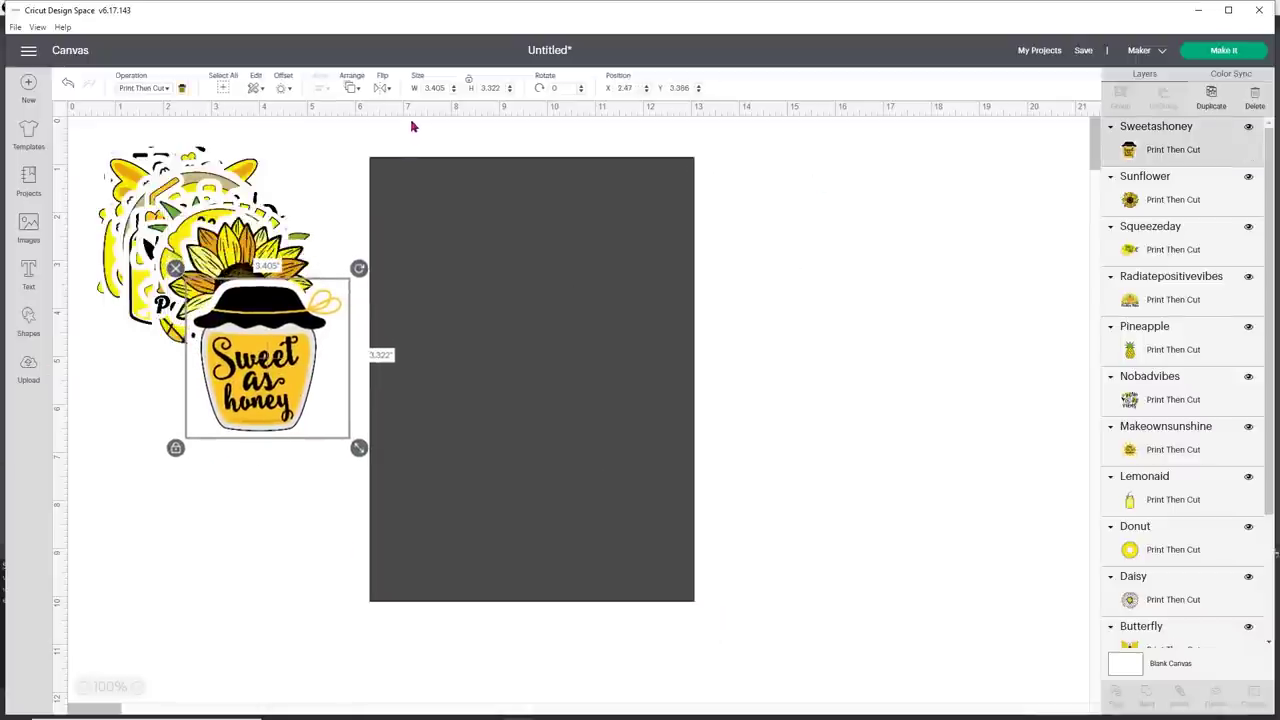
pyautogui.doubleClick(440, 88)
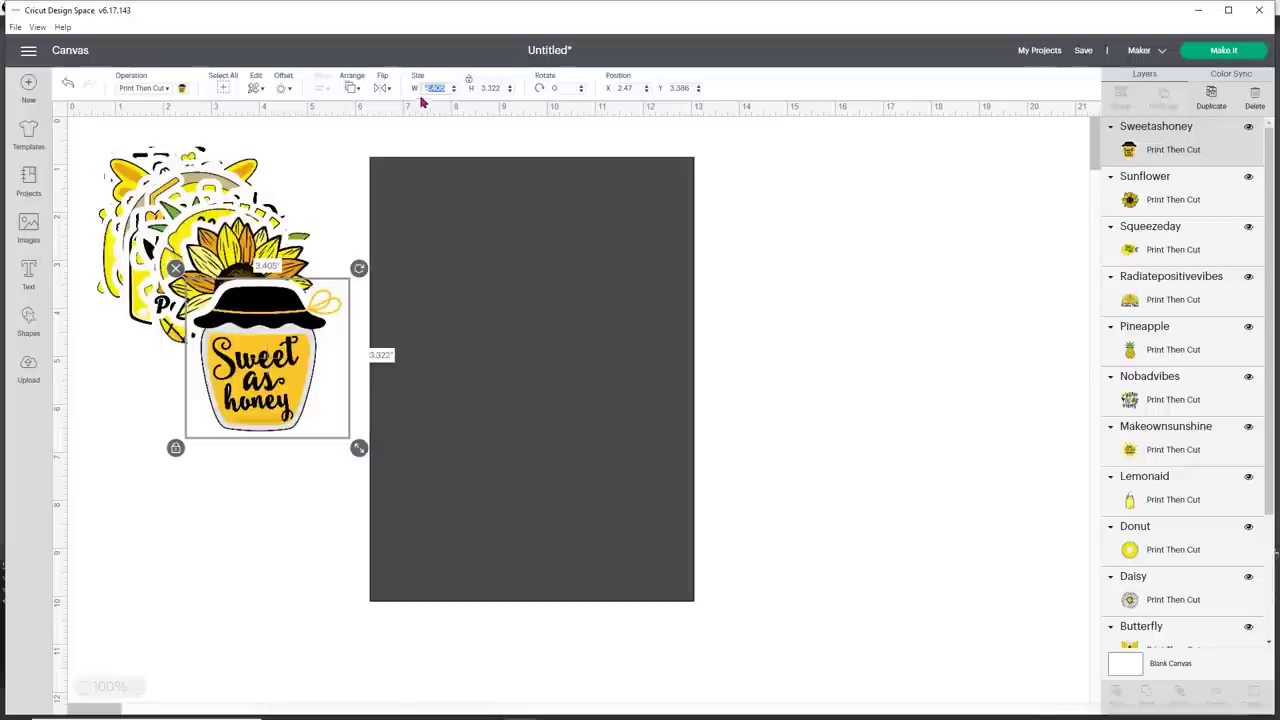
pyautogui.press('Return')
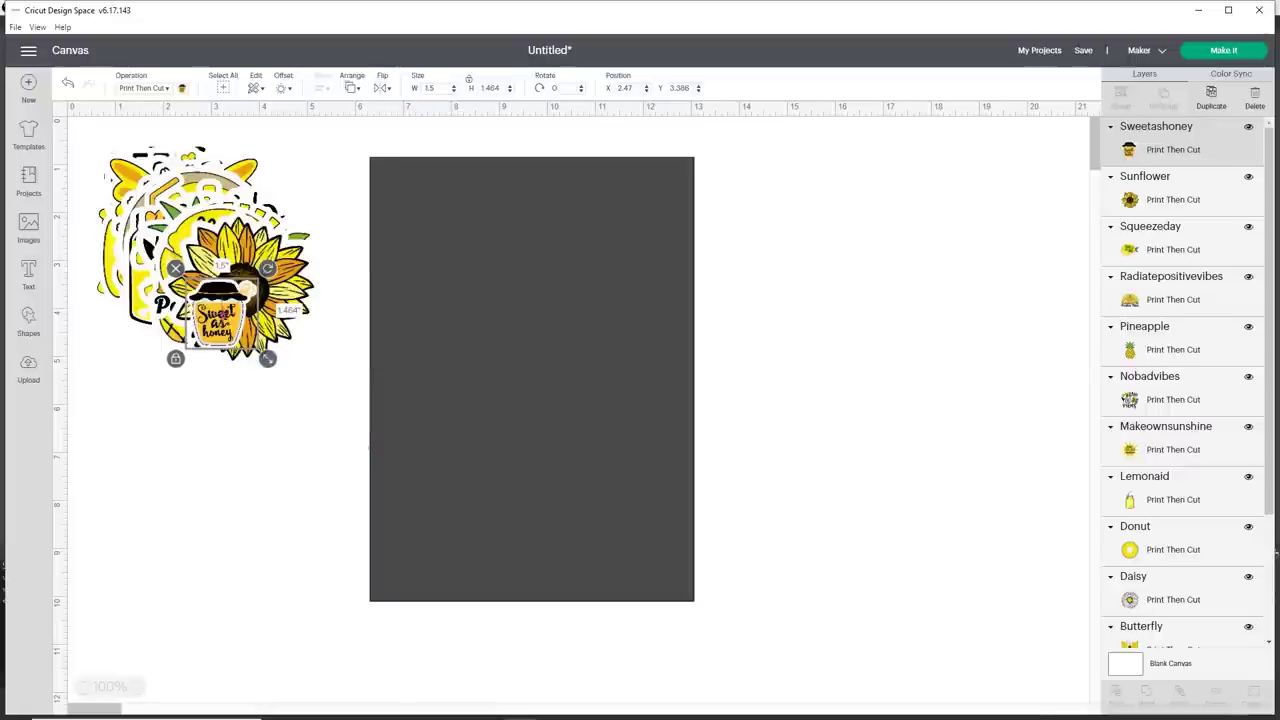
pyautogui.moveTo(226, 316); pyautogui.dragTo(410, 202)
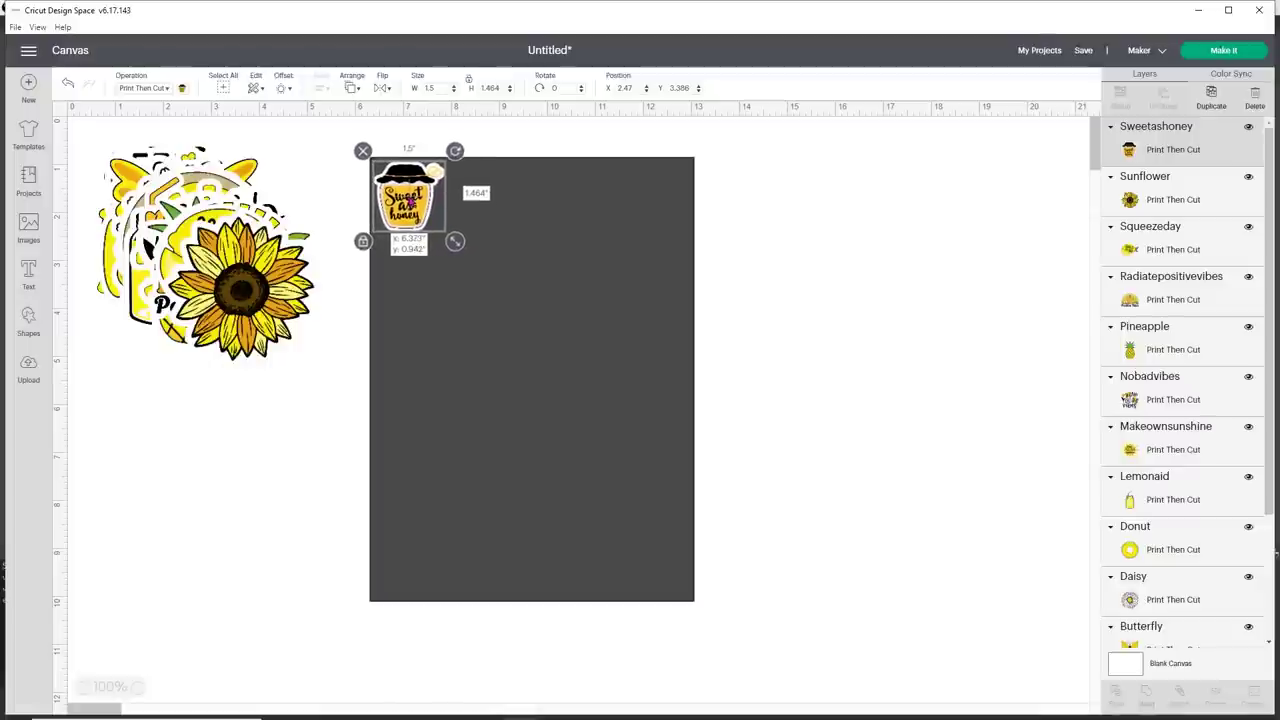
# Set the Sunflower sticker's width to 1.5 inches and place it beside the honey jar in the top row
pyautogui.click(306, 243)
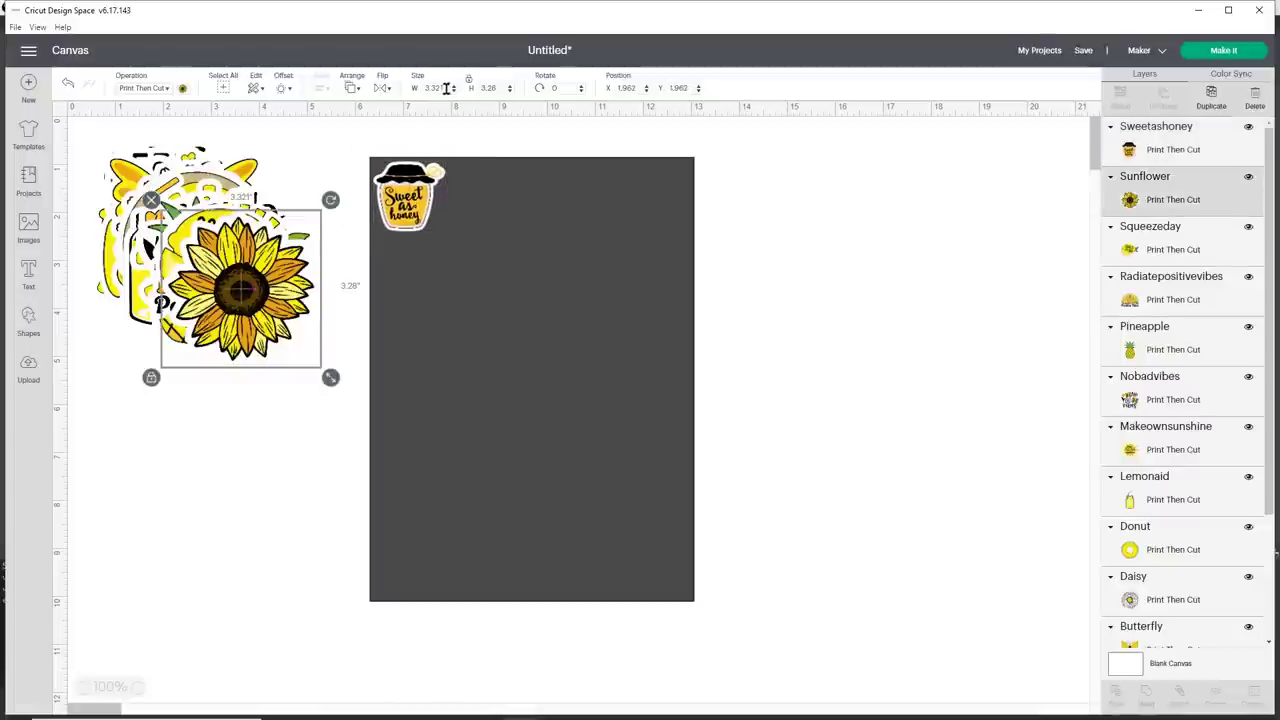
pyautogui.moveTo(446, 88); pyautogui.dragTo(395, 101)
pyautogui.write('1.5')
pyautogui.press('Return')
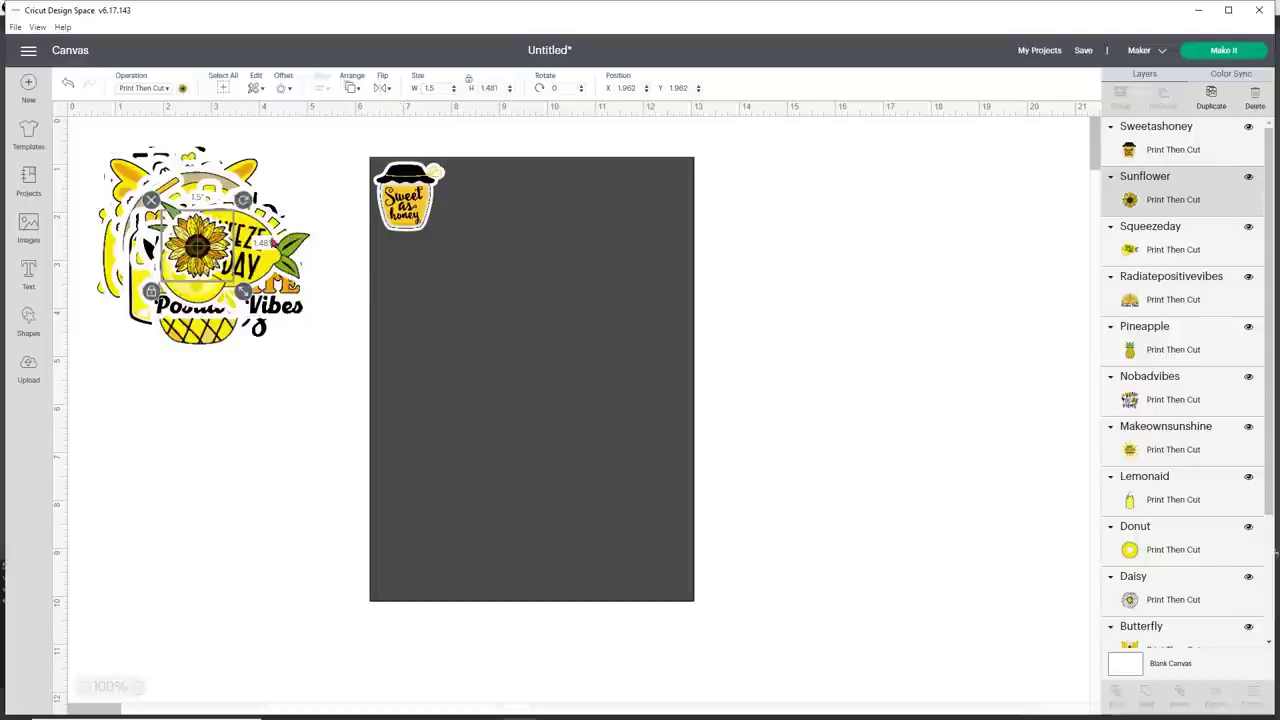
pyautogui.moveTo(197, 245); pyautogui.dragTo(474, 197)
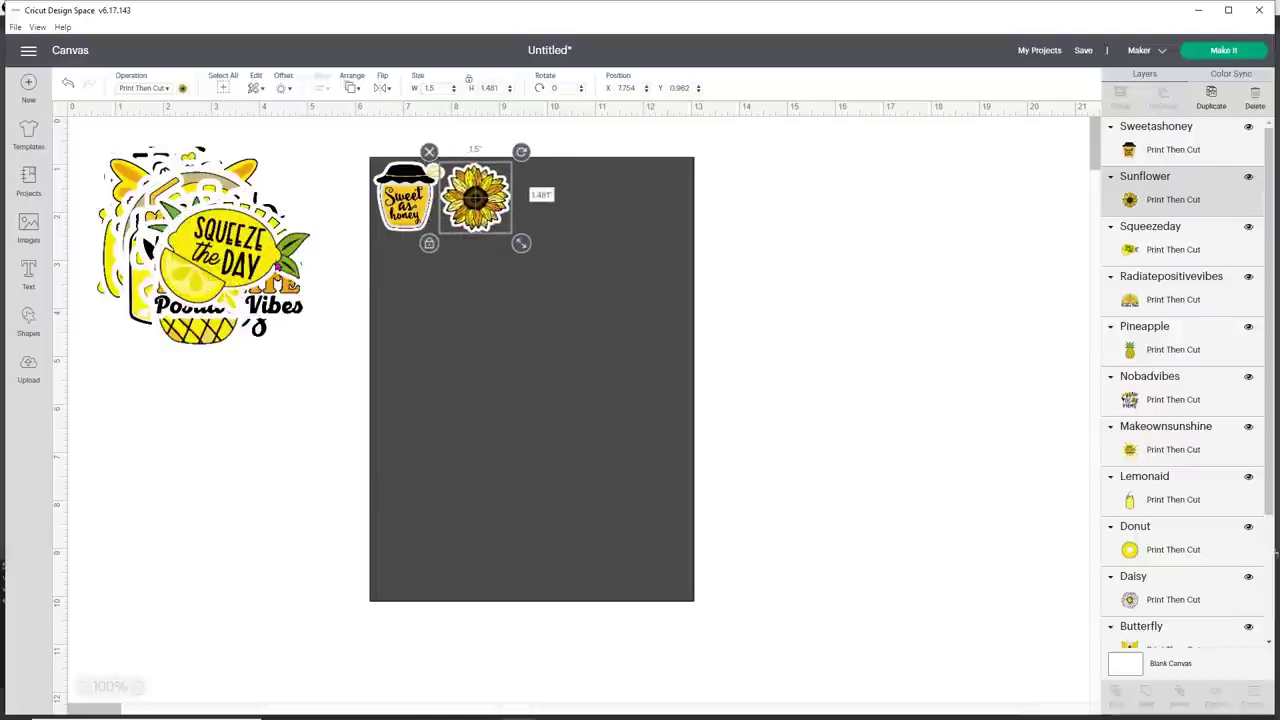
# Set the Squeezeday sticker's width to 1.5 inches and place it beside the sunflower in the top row
pyautogui.click(254, 262)
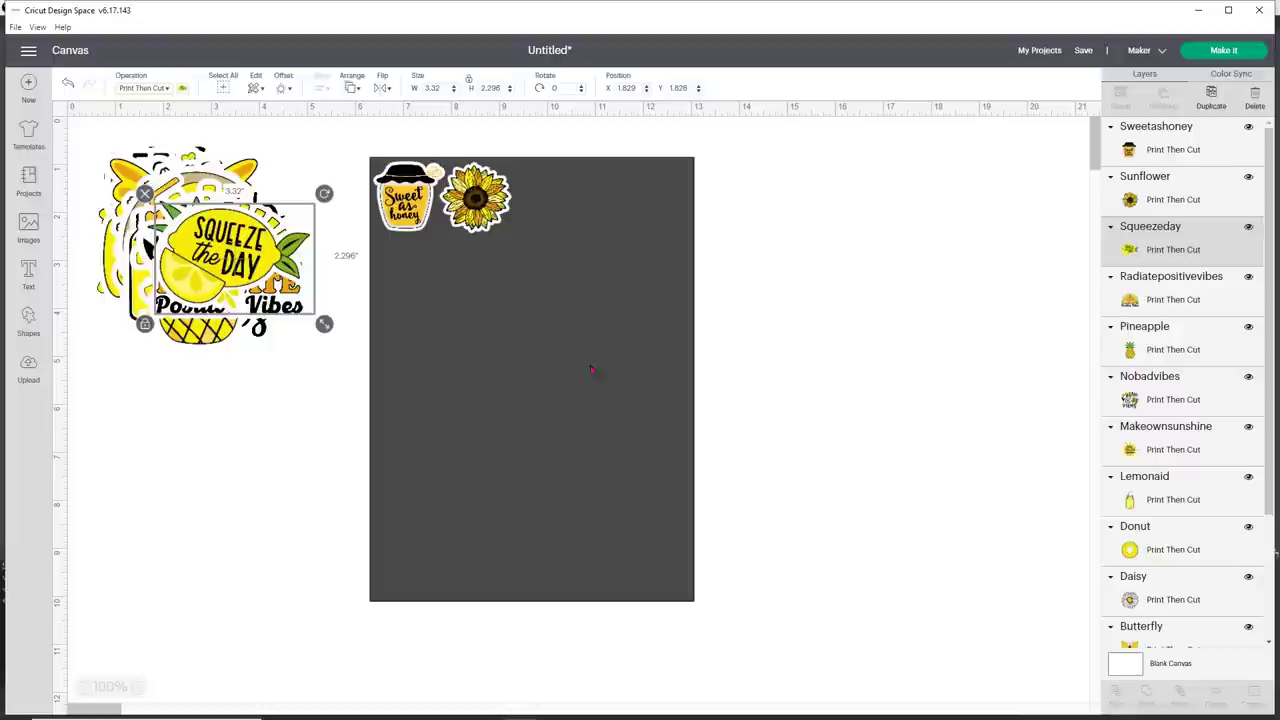
pyautogui.click(432, 88)
pyautogui.write('1.5')
pyautogui.press('Return')
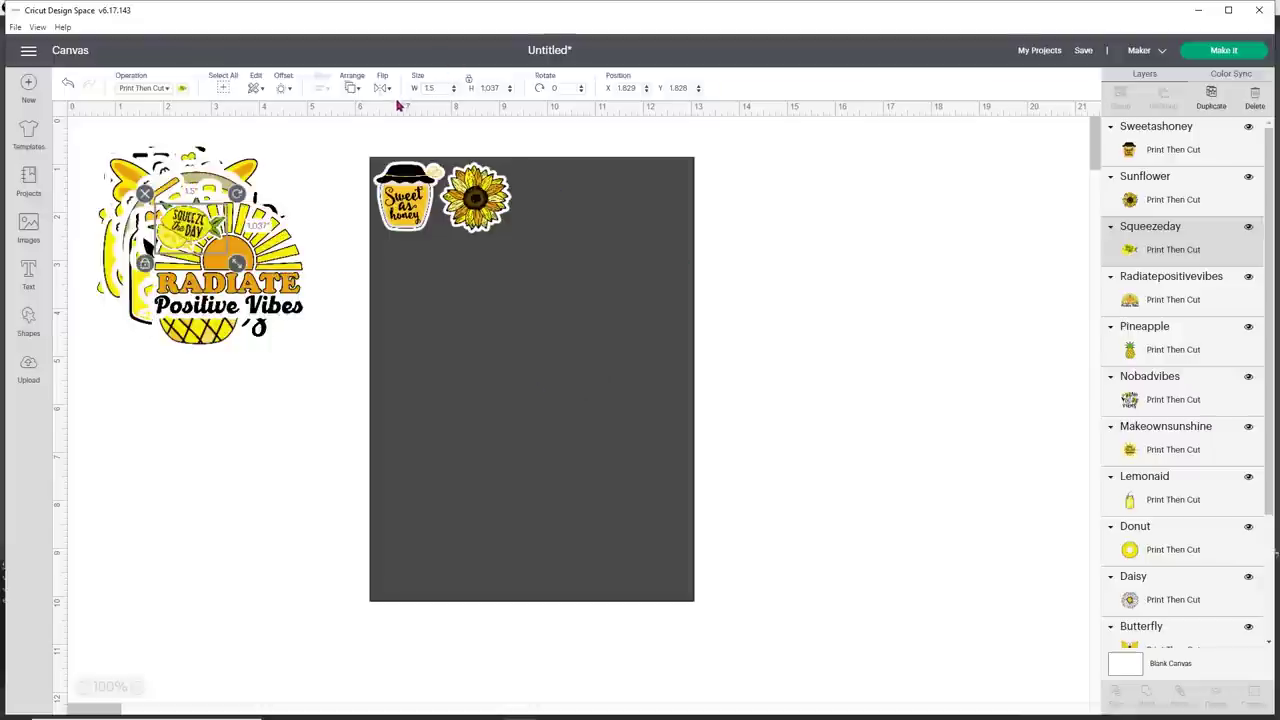
pyautogui.moveTo(190, 236); pyautogui.dragTo(550, 197)
# Set the Radiatepositivevibes sticker's width to 1.5 inches and place it at the end of the top row
pyautogui.click(230, 260)
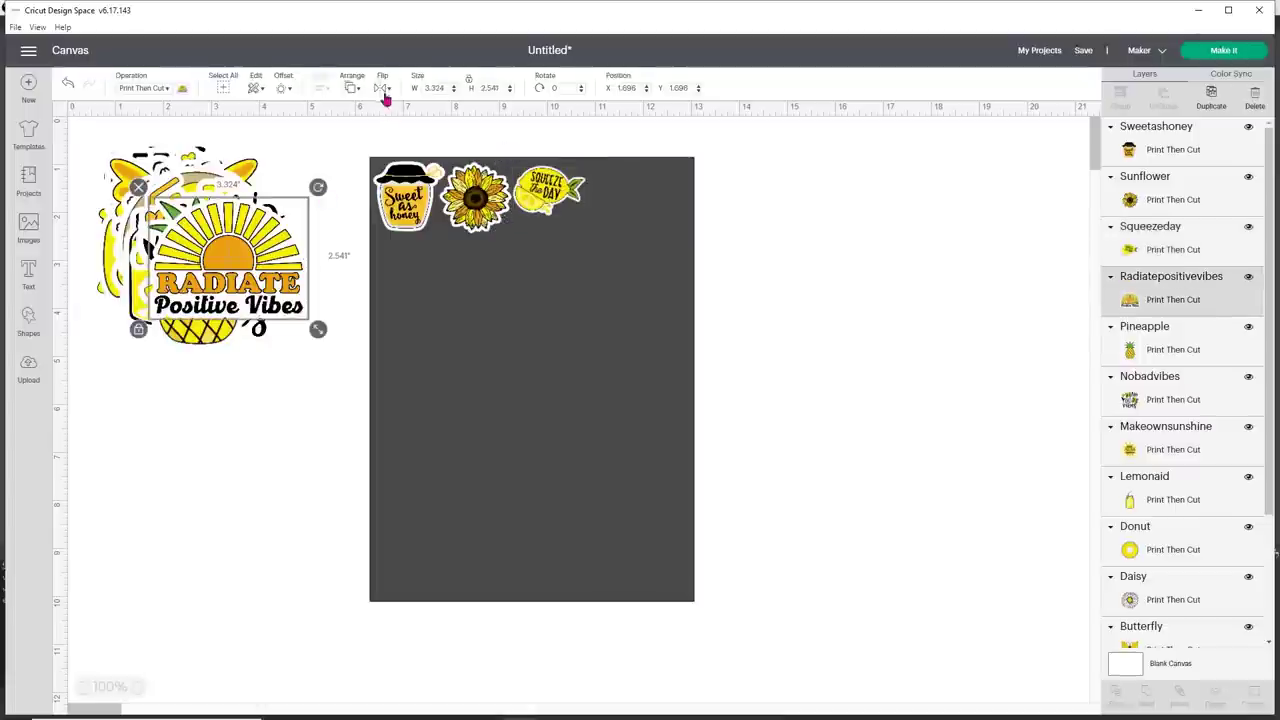
pyautogui.click(416, 94)
pyautogui.write('1.5')
pyautogui.press('Return')
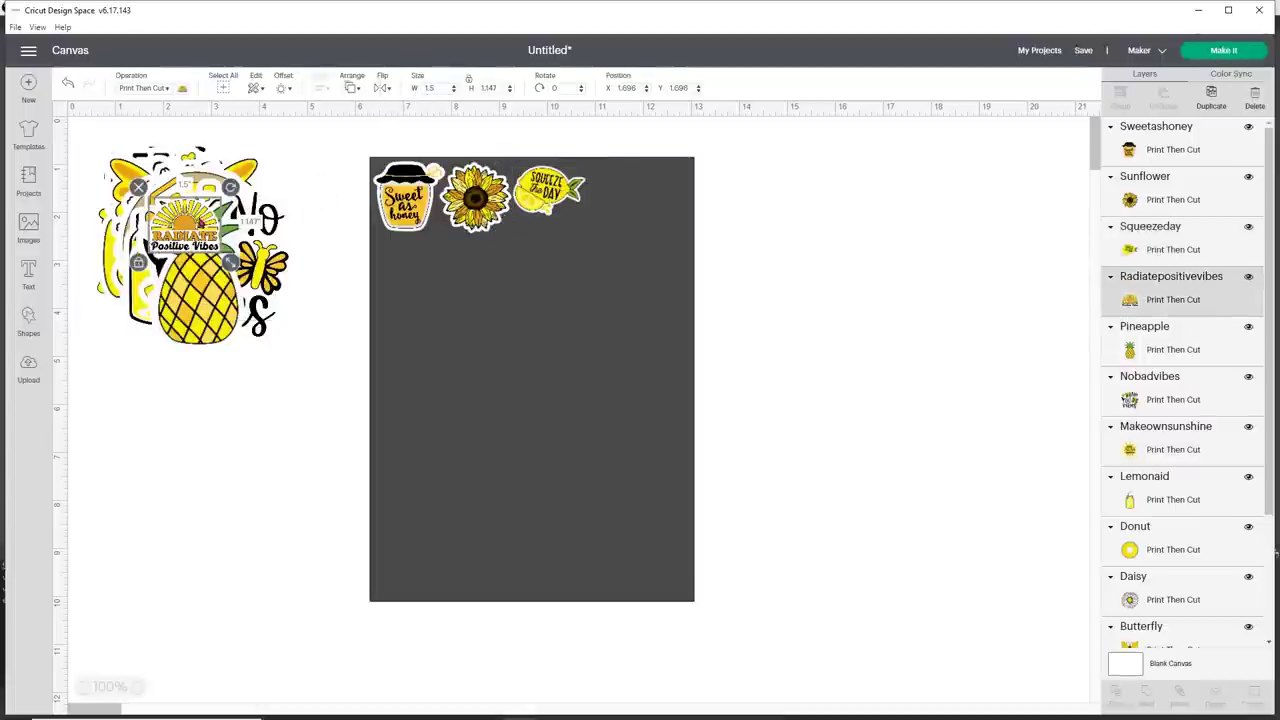
pyautogui.moveTo(205, 222); pyautogui.dragTo(645, 190)
# Resize the Pineapple sticker to 1.5 inches wide, place it below the honey jar, and reduce its height
pyautogui.click(195, 275)
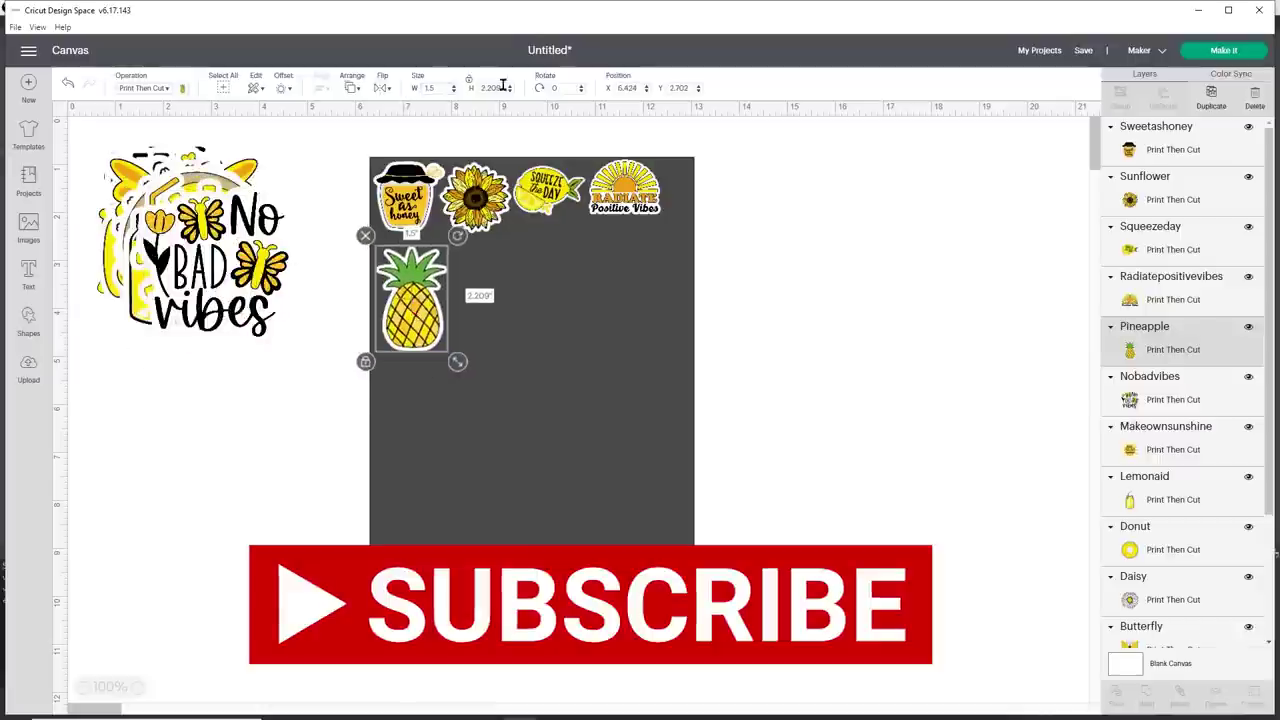
pyautogui.click(477, 92)
# Set the Nobadvibes sticker's width to 1.5 inches and place it beside the pineapple in the second row
pyautogui.click(190, 250)
pyautogui.click(430, 88)
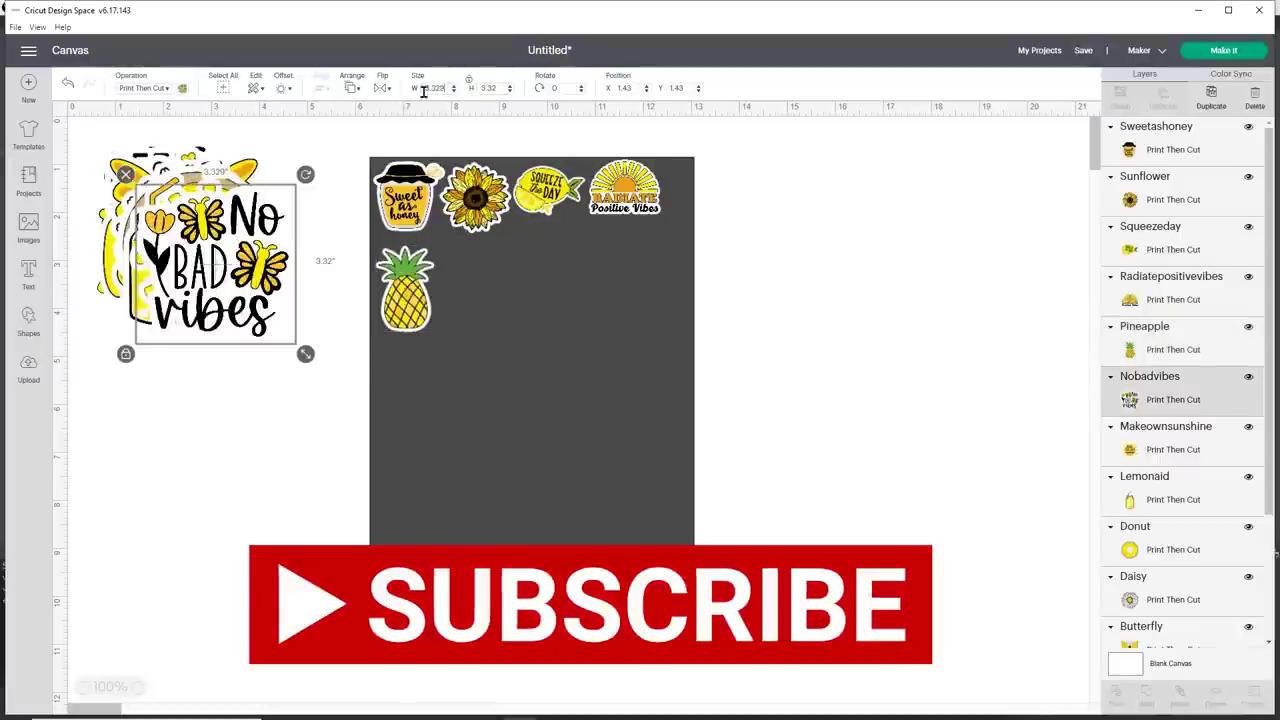
pyautogui.write('1.5')
pyautogui.press('Return')
pyautogui.moveTo(165, 235); pyautogui.dragTo(480, 270)
# Set the Makeownsunshine sticker's width to 1.5 inches and place it beside the No Bad Vibes sticker
pyautogui.click(200, 250)
pyautogui.click(430, 88)
pyautogui.write('1.5')
pyautogui.press('Return')
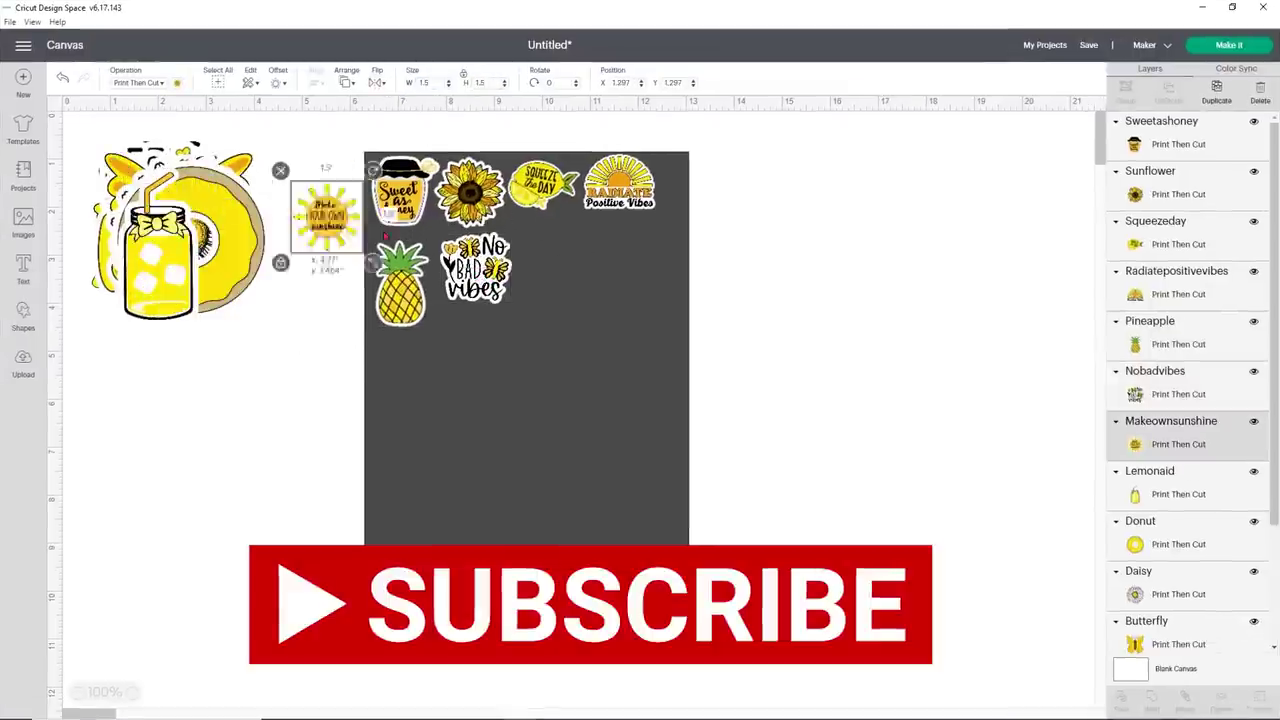
pyautogui.moveTo(323, 214); pyautogui.dragTo(555, 262)
# Set the Lemonaid sticker's width to 1.5 inches and place it at the end of the second row
pyautogui.click(160, 230)
pyautogui.click(430, 83)
pyautogui.write('1.5')
pyautogui.press('Return')
pyautogui.moveTo(145, 220); pyautogui.dragTo(633, 295)
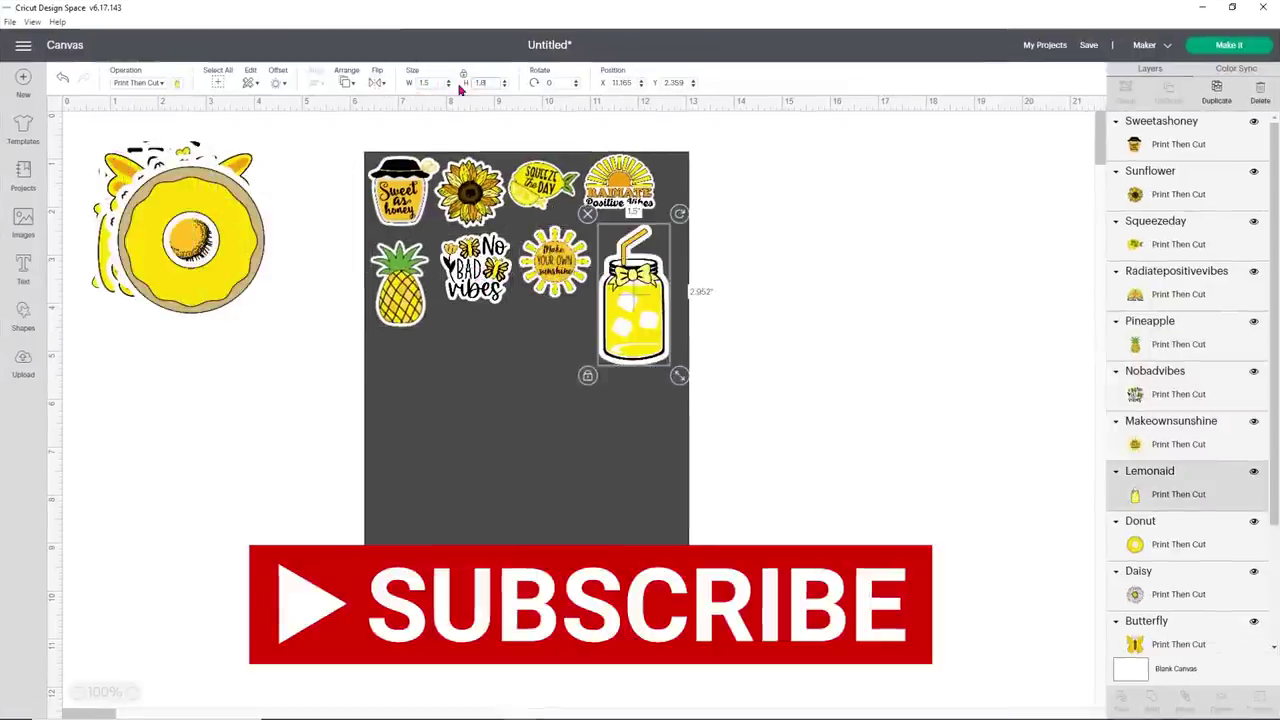
# Set the Donut sticker's width to 1.5 inches and place it below the pineapple to start the third row
pyautogui.click(180, 230)
pyautogui.click(430, 83)
pyautogui.write('1.5')
pyautogui.press('Return')
pyautogui.moveTo(137, 180); pyautogui.dragTo(408, 373)
# Set the Daisy sticker's width to 1.5 inches and place it beside the donut in the third row
pyautogui.click(180, 230)
pyautogui.click(430, 83)
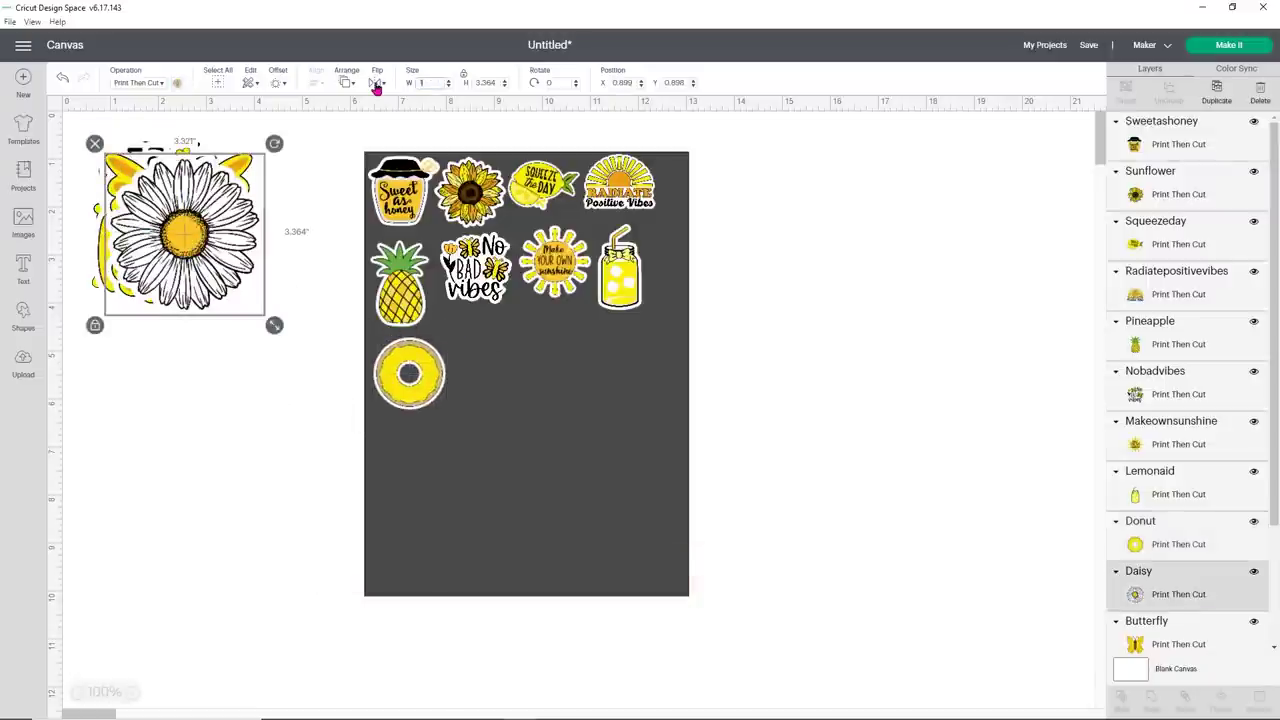
pyautogui.write('1.5')
pyautogui.moveTo(175, 225); pyautogui.dragTo(486, 360)
# Set the Butterfly sticker's width to 1.5 inches and place it beside the daisy
pyautogui.click(170, 220)
pyautogui.click(430, 83)
pyautogui.write('1.5')
pyautogui.moveTo(165, 215); pyautogui.dragTo(565, 358)
# Set the Beekind sticker's width to 1.5 inches and place it at the end of the third row
pyautogui.click(170, 220)
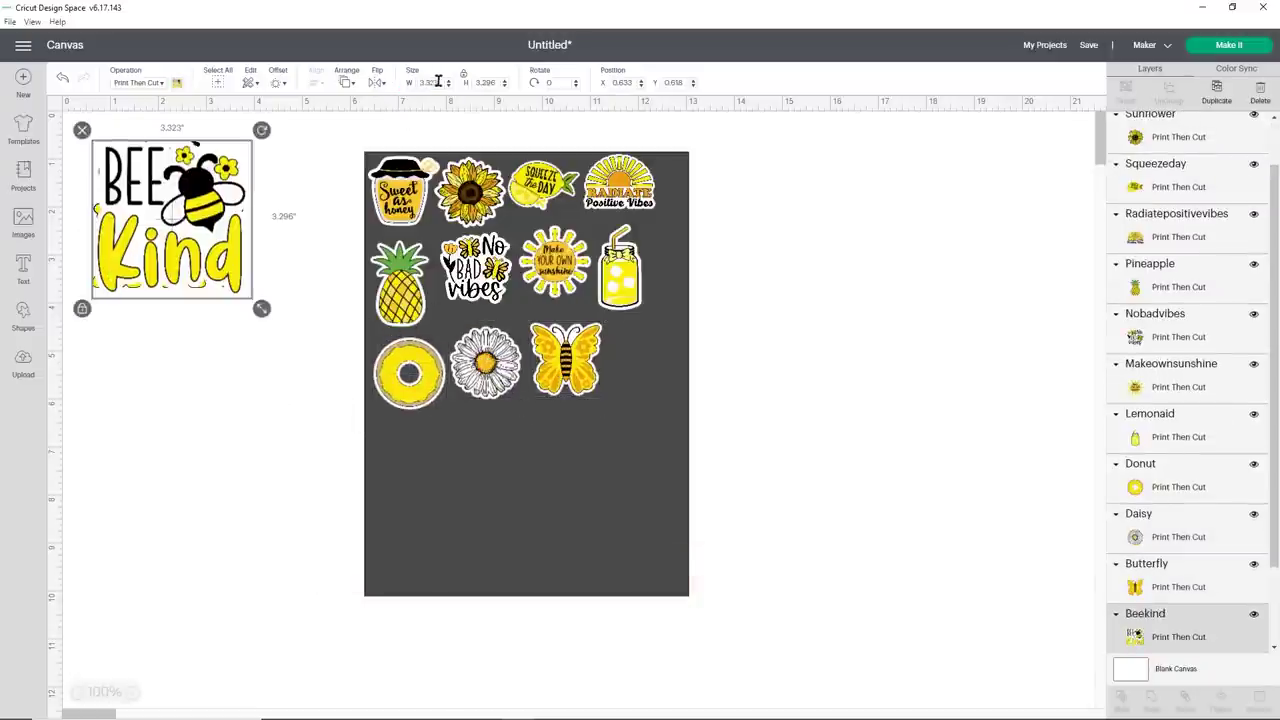
pyautogui.click(430, 83)
pyautogui.write('1.5')
pyautogui.press('Return')
pyautogui.moveTo(128, 194); pyautogui.dragTo(640, 360)
# Set the Beehappy sticker's width to 1.5 inches and place it below the donut in a fourth row
pyautogui.click(170, 220)
pyautogui.click(430, 83)
pyautogui.write('1.5')
pyautogui.press('Return')
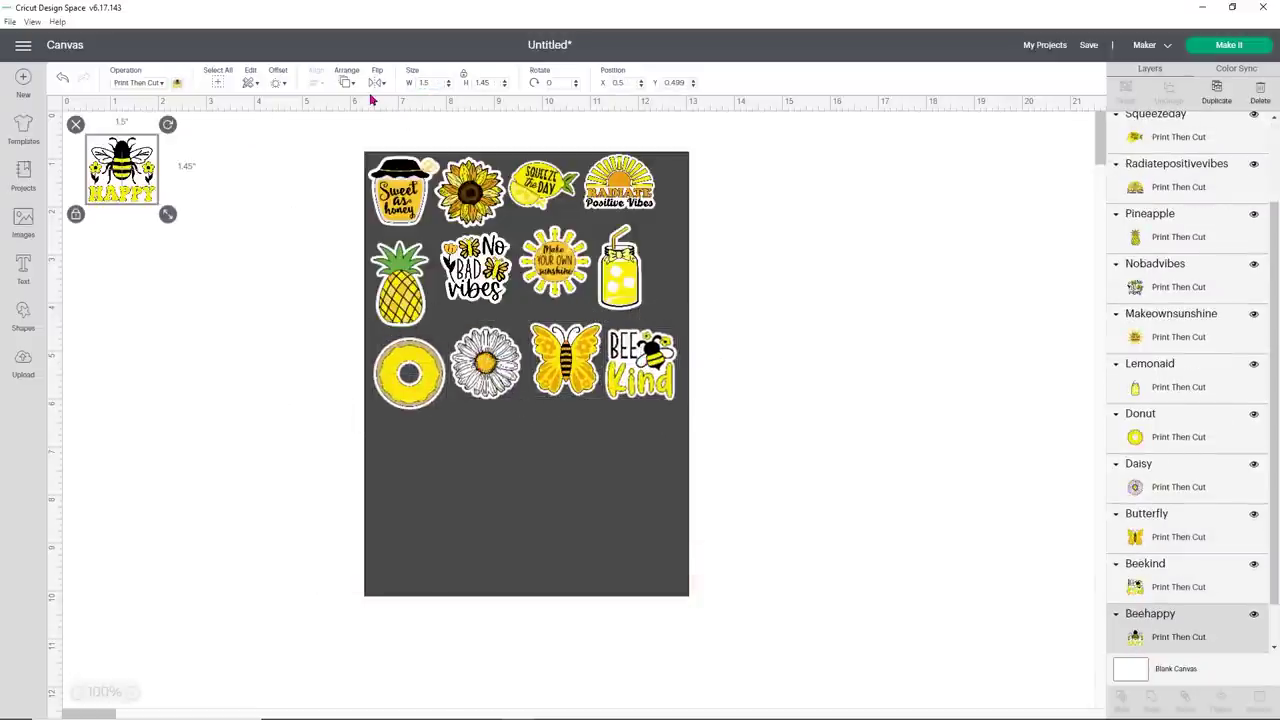
pyautogui.moveTo(130, 175); pyautogui.dragTo(437, 470)
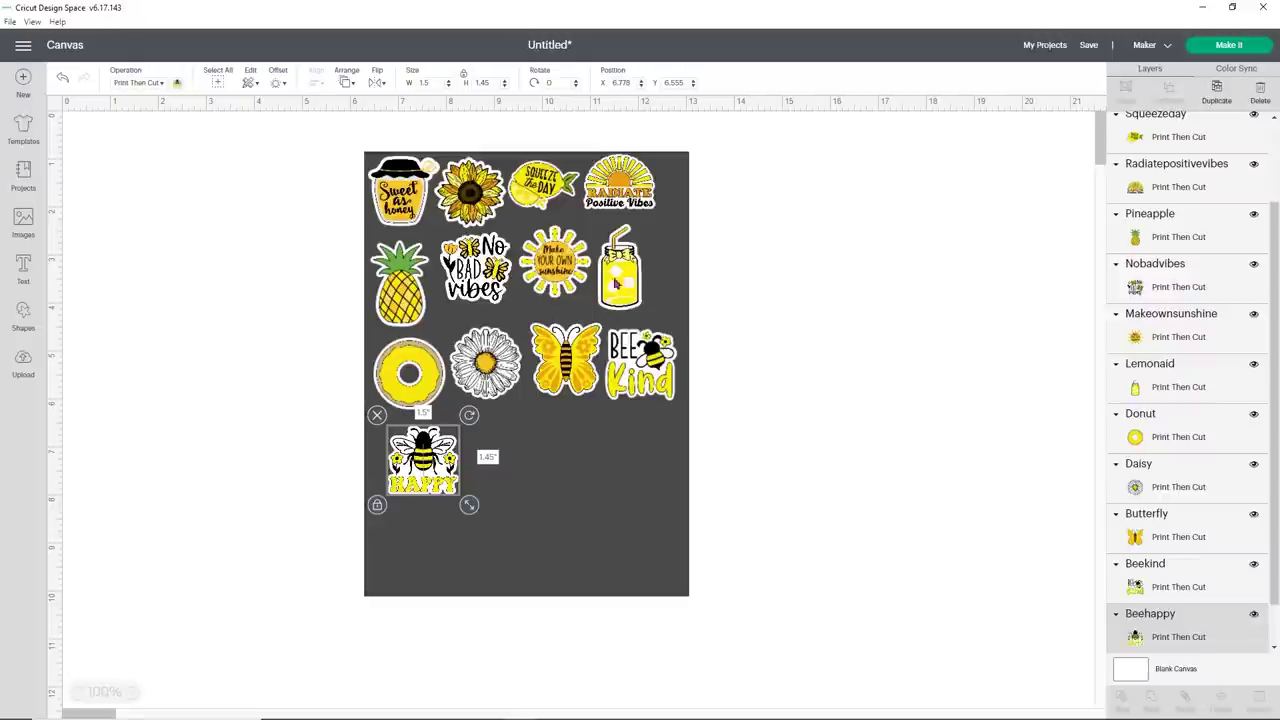
# Swap the lemonade jar and Bee Happy stickers, putting Bee Happy at the end of the second row and the jar below the donut
pyautogui.moveTo(616, 283); pyautogui.dragTo(500, 463)
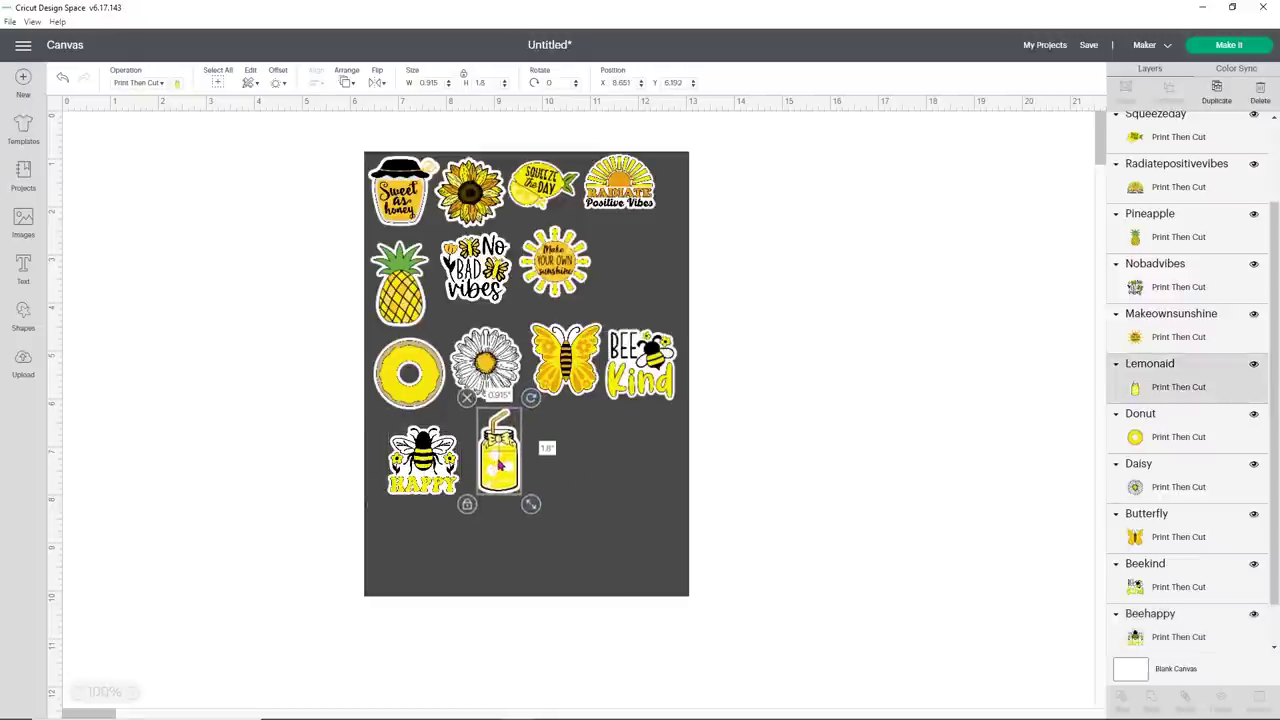
pyautogui.moveTo(423, 487); pyautogui.dragTo(627, 285)
pyautogui.moveTo(498, 447); pyautogui.dragTo(415, 452)
# Tighten the second row by moving the pineapple, No Bad Vibes, sunshine and Bee Happy stickers closer together
pyautogui.moveTo(401, 289); pyautogui.dragTo(398, 283)
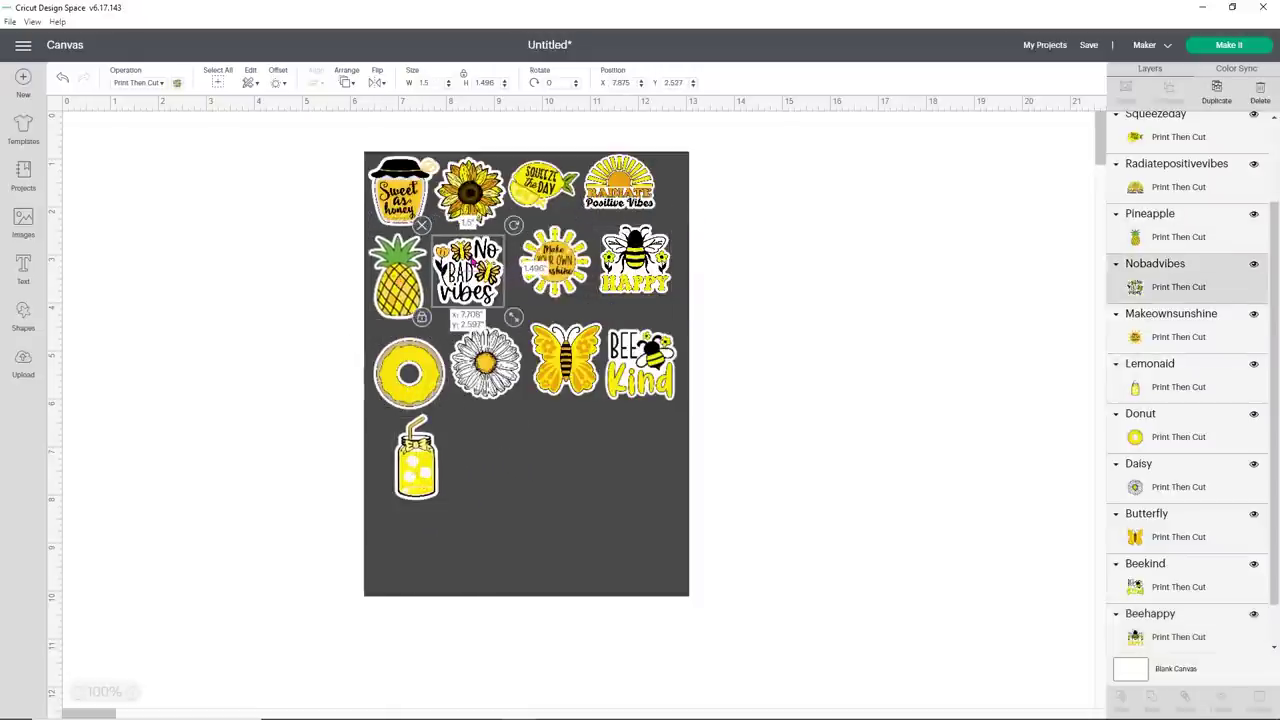
pyautogui.moveTo(480, 256); pyautogui.dragTo(529, 261)
pyautogui.moveTo(634, 262); pyautogui.dragTo(622, 259)
# Move the third-row stickers up and closer together, and shift the lemonade jar up beneath the donut
pyautogui.moveTo(436, 376); pyautogui.dragTo(492, 347)
pyautogui.moveTo(570, 378); pyautogui.dragTo(558, 362)
pyautogui.moveTo(648, 366); pyautogui.dragTo(638, 343)
pyautogui.moveTo(409, 473); pyautogui.dragTo(392, 459)
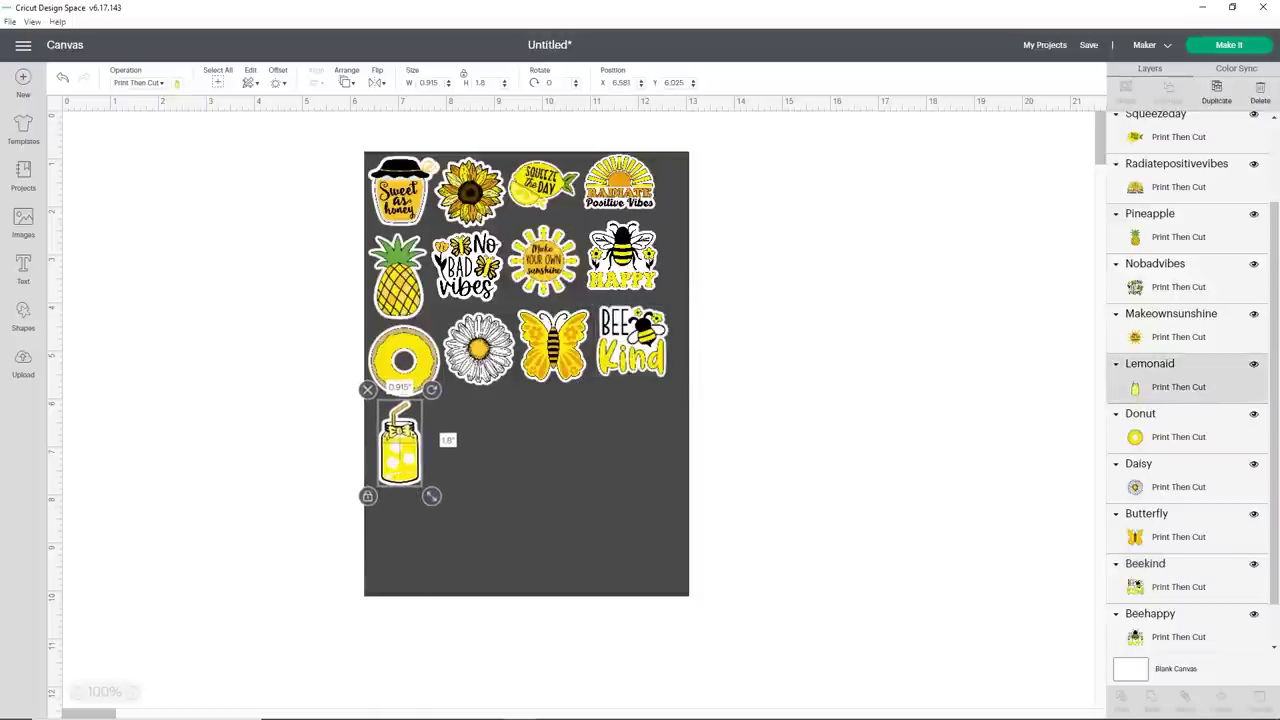
pyautogui.click(143, 305)
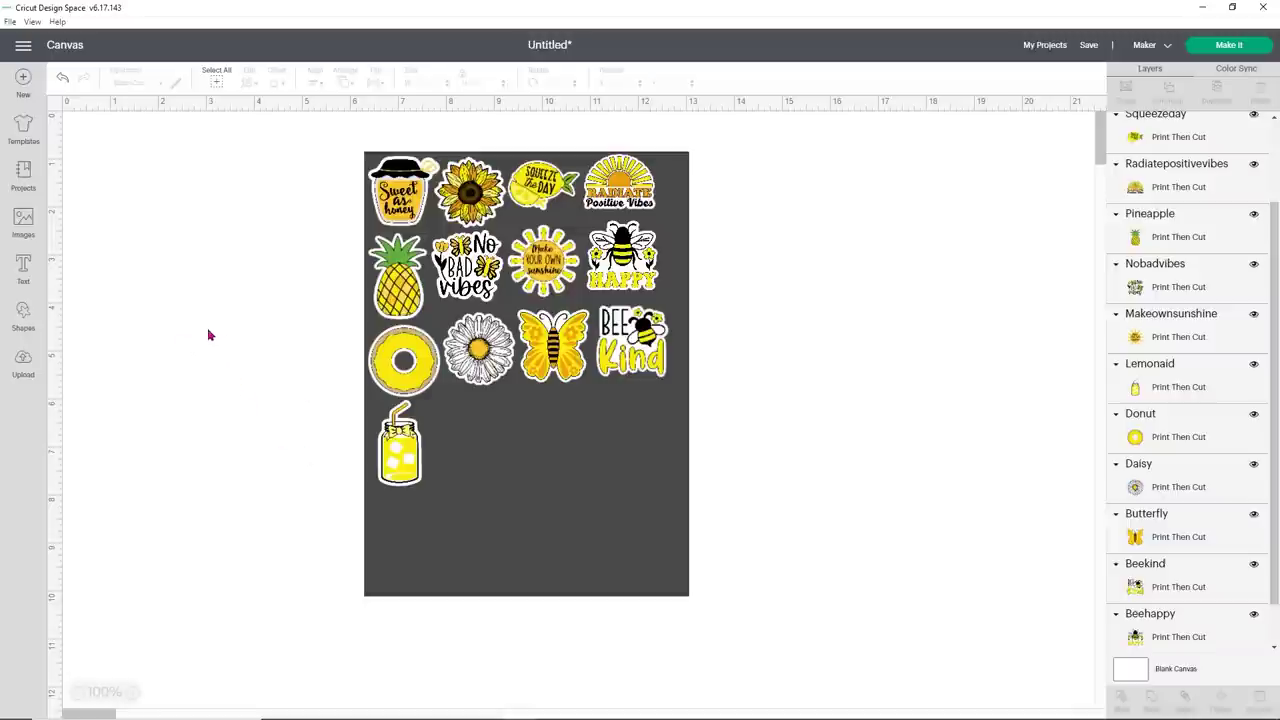
# Add the uploaded Love rainbow image to the canvas
pyautogui.click(24, 373)
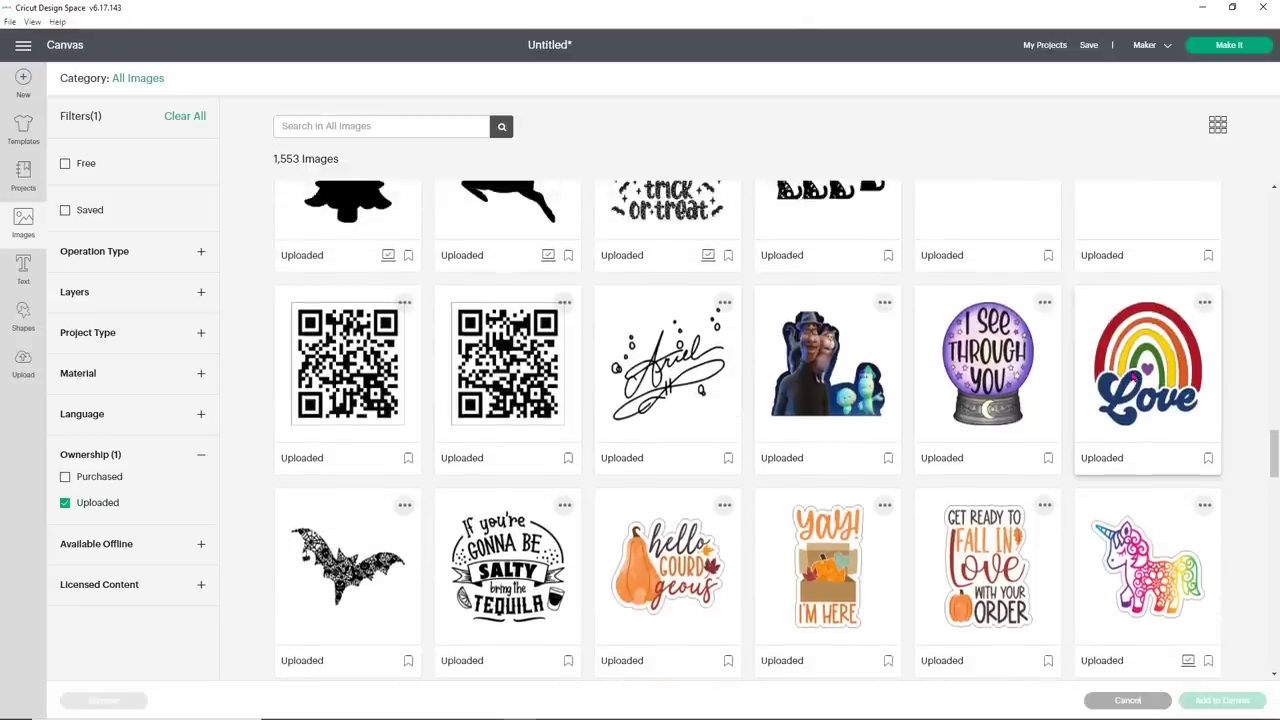
pyautogui.click(1134, 378)
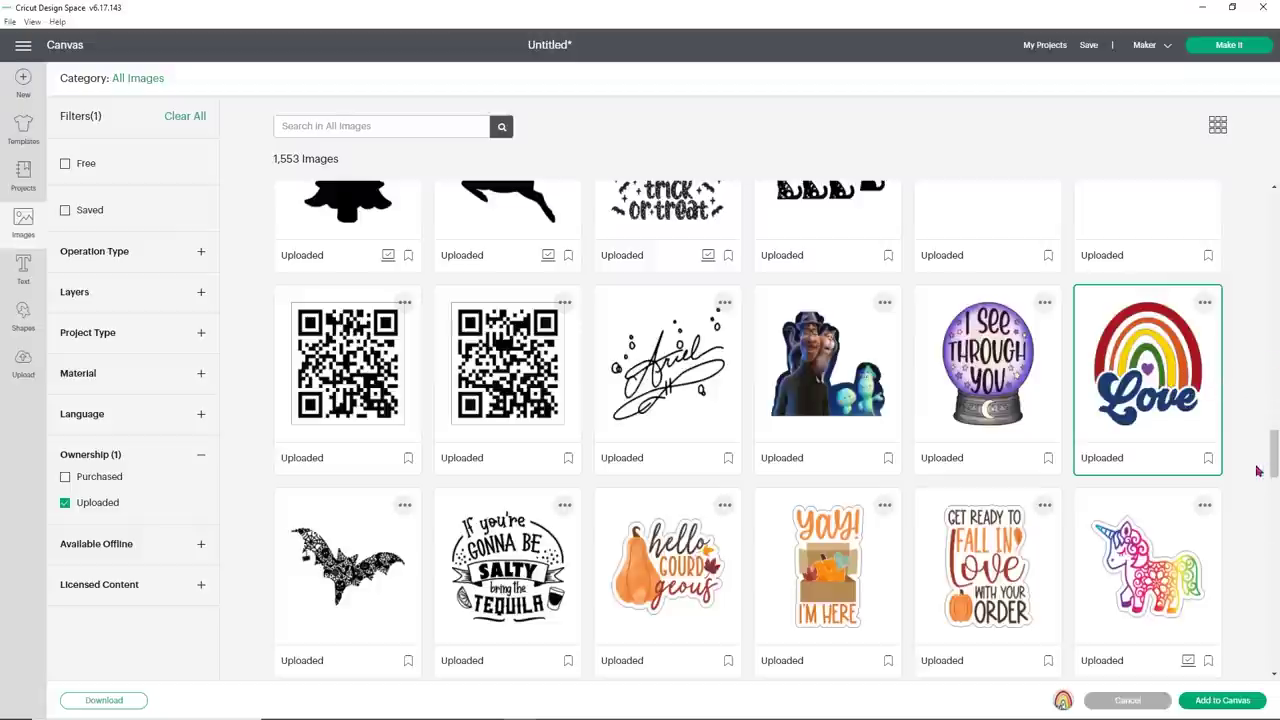
pyautogui.click(1215, 700)
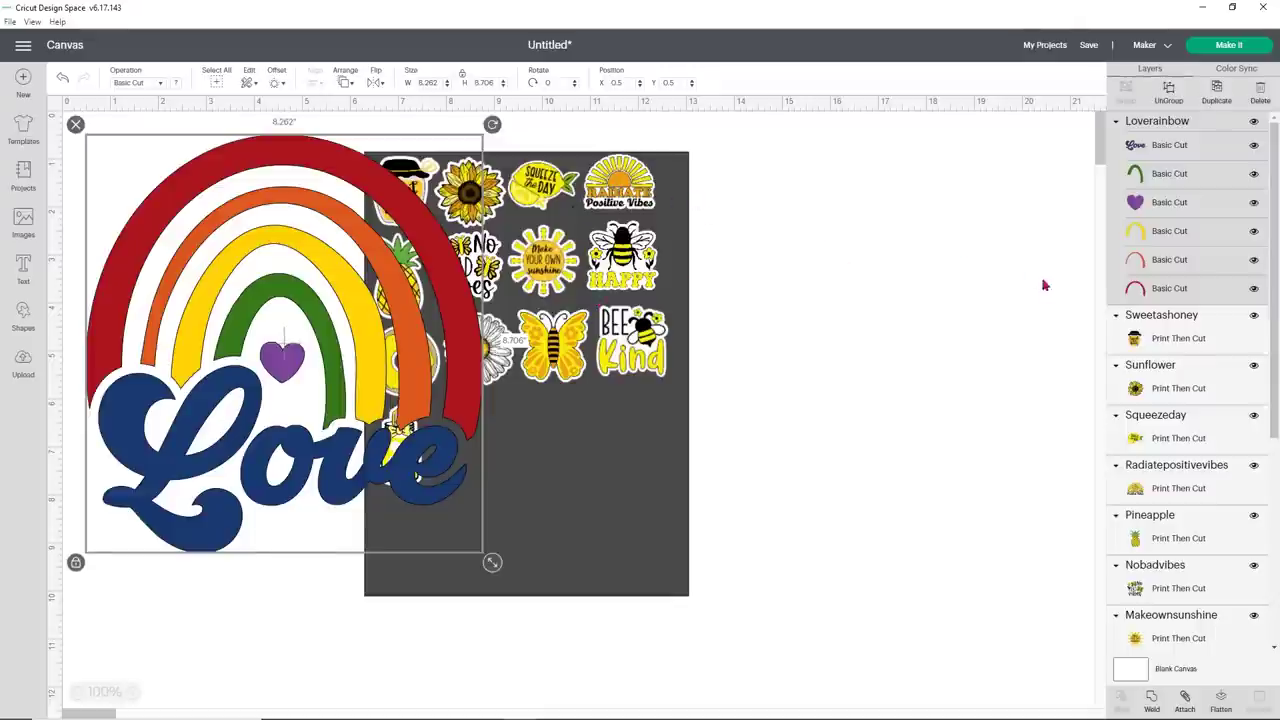
# Check the operation type of the Sweetashoney, Sunflower, Squeezeday and Radiatepositivevibes layers against the rainbow's Basic Cut layers
pyautogui.click(1178, 326)
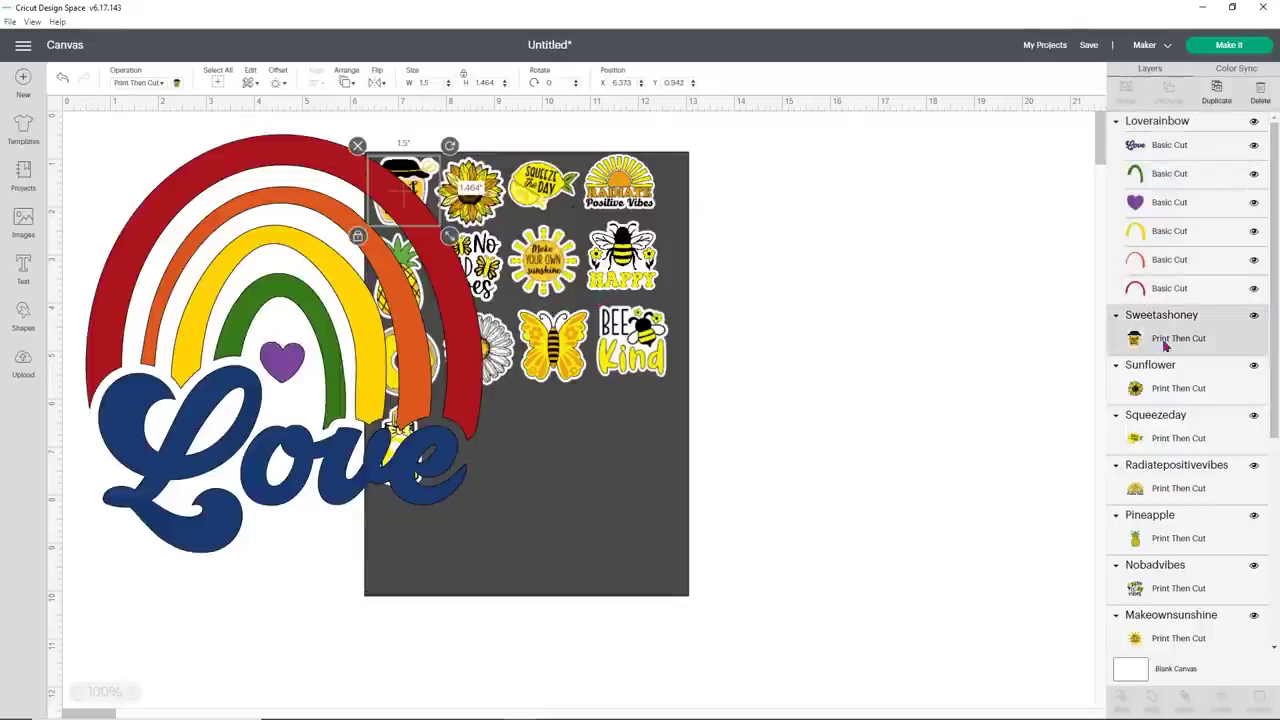
pyautogui.click(1134, 395)
pyautogui.click(1143, 432)
pyautogui.click(1128, 492)
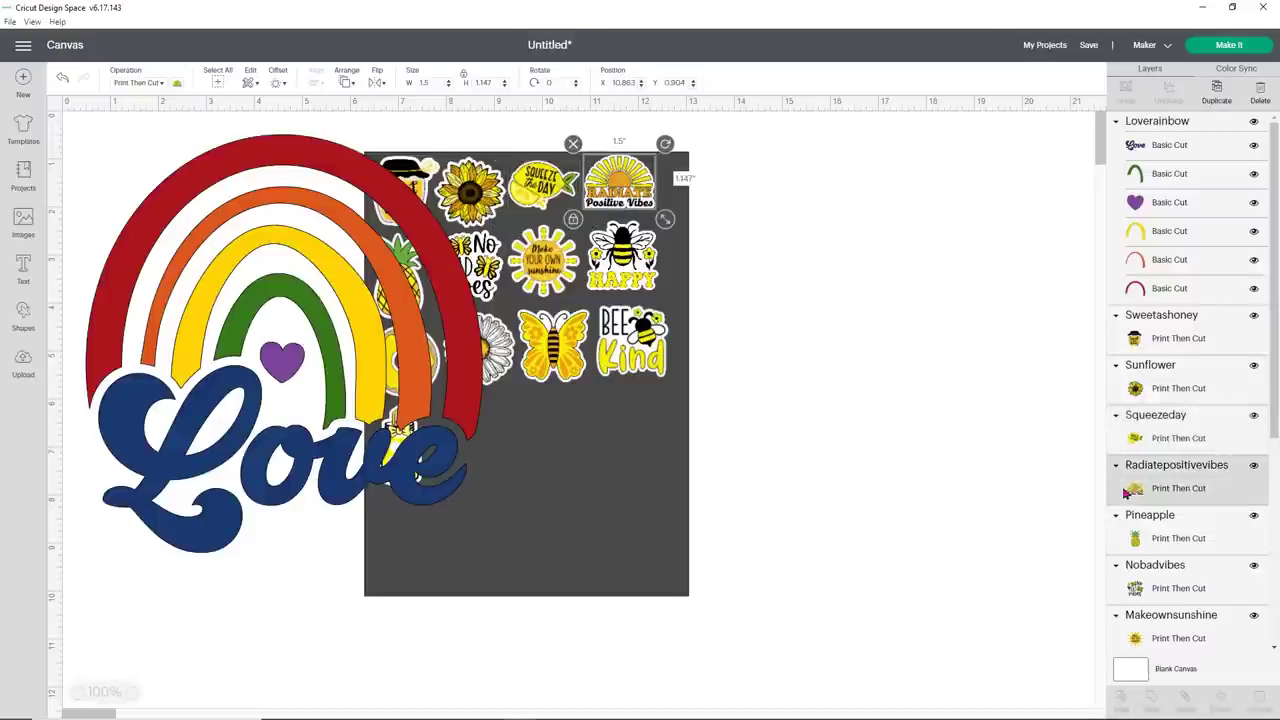
# Scale the Love rainbow down to about 1.67 by 1.76 inches and place it beside the lemonade jar
pyautogui.click(1163, 134)
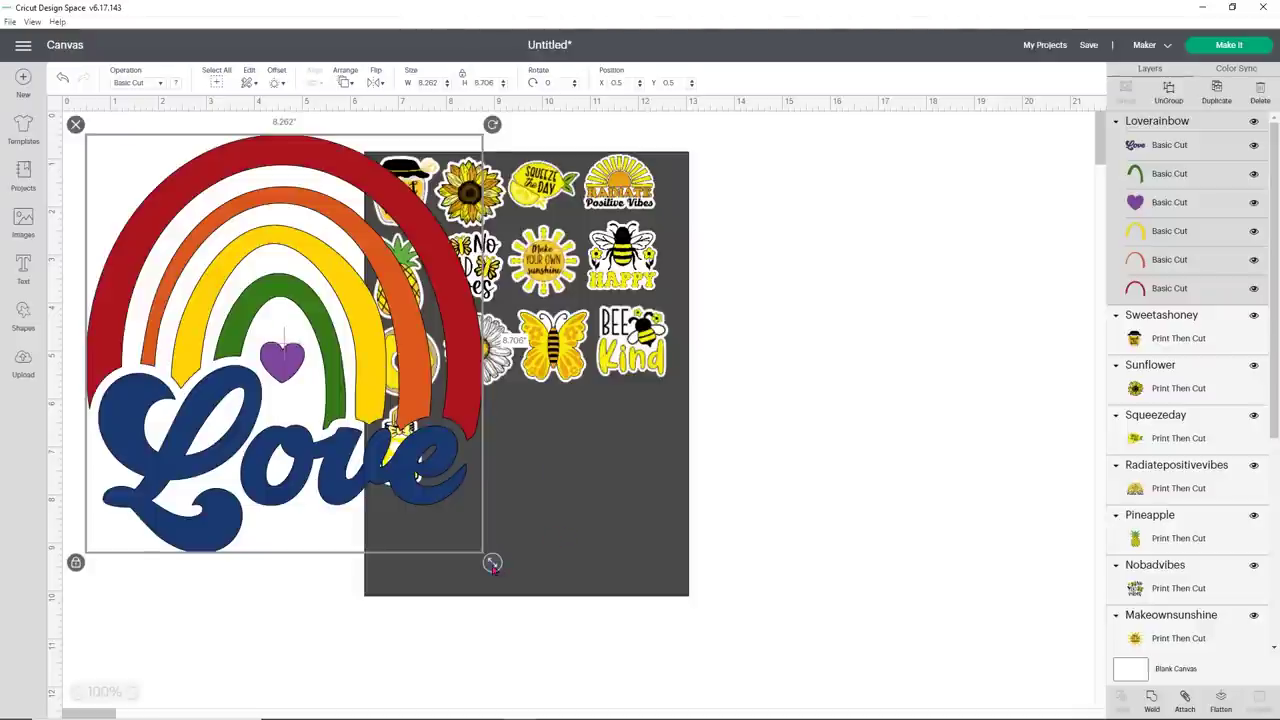
pyautogui.moveTo(492, 563); pyautogui.dragTo(140, 246)
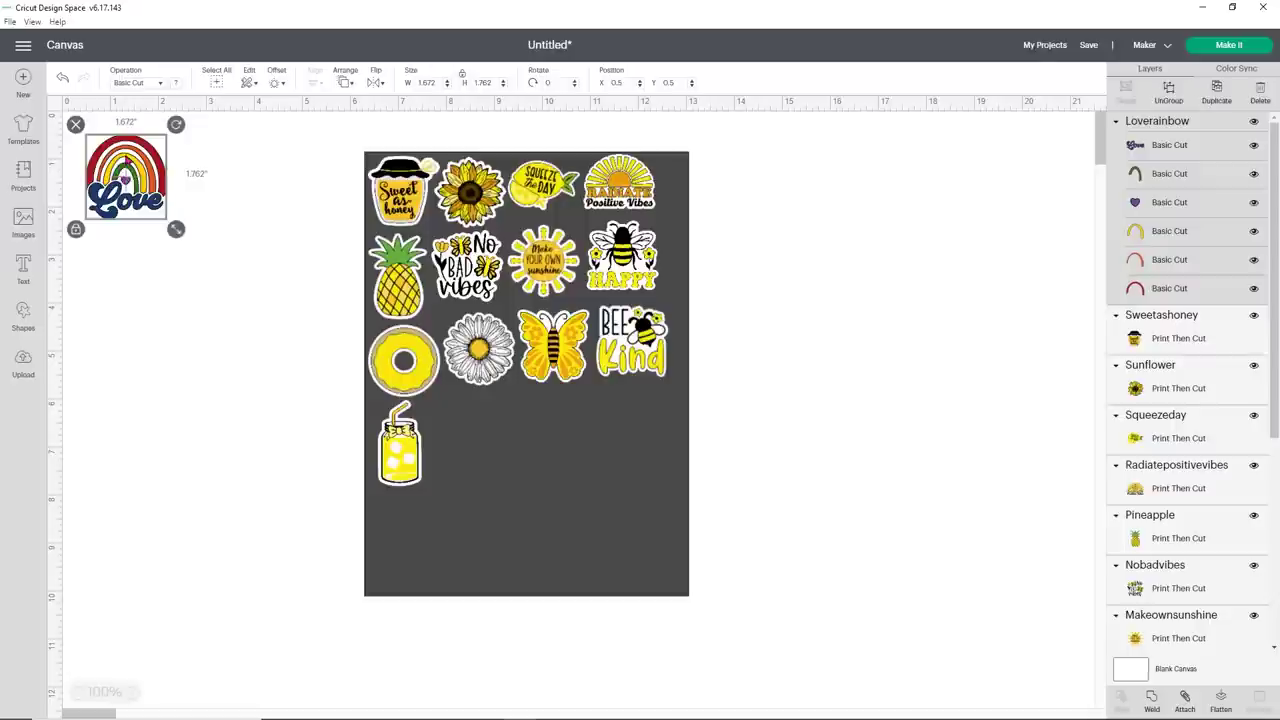
pyautogui.moveTo(126, 177); pyautogui.dragTo(482, 430)
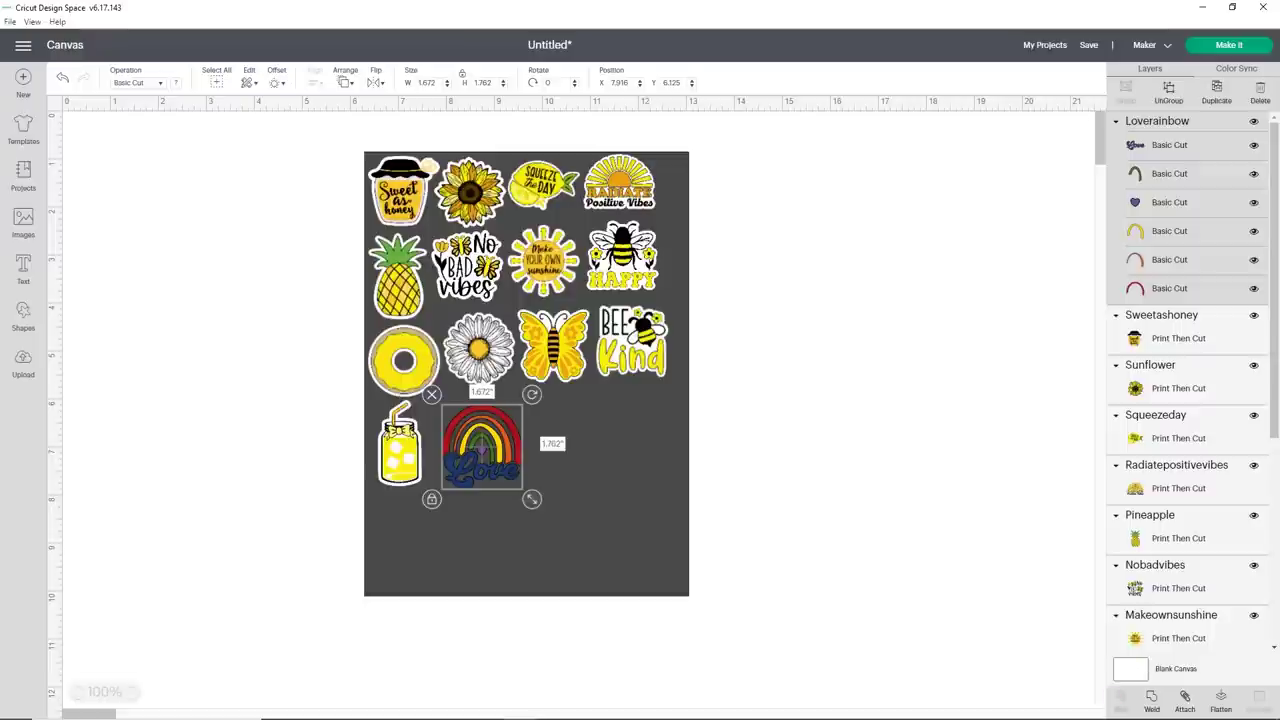
# Flatten the Love rainbow into a single printable image and add a 0.1 inch offset with rounded corners around it
pyautogui.click(1222, 708)
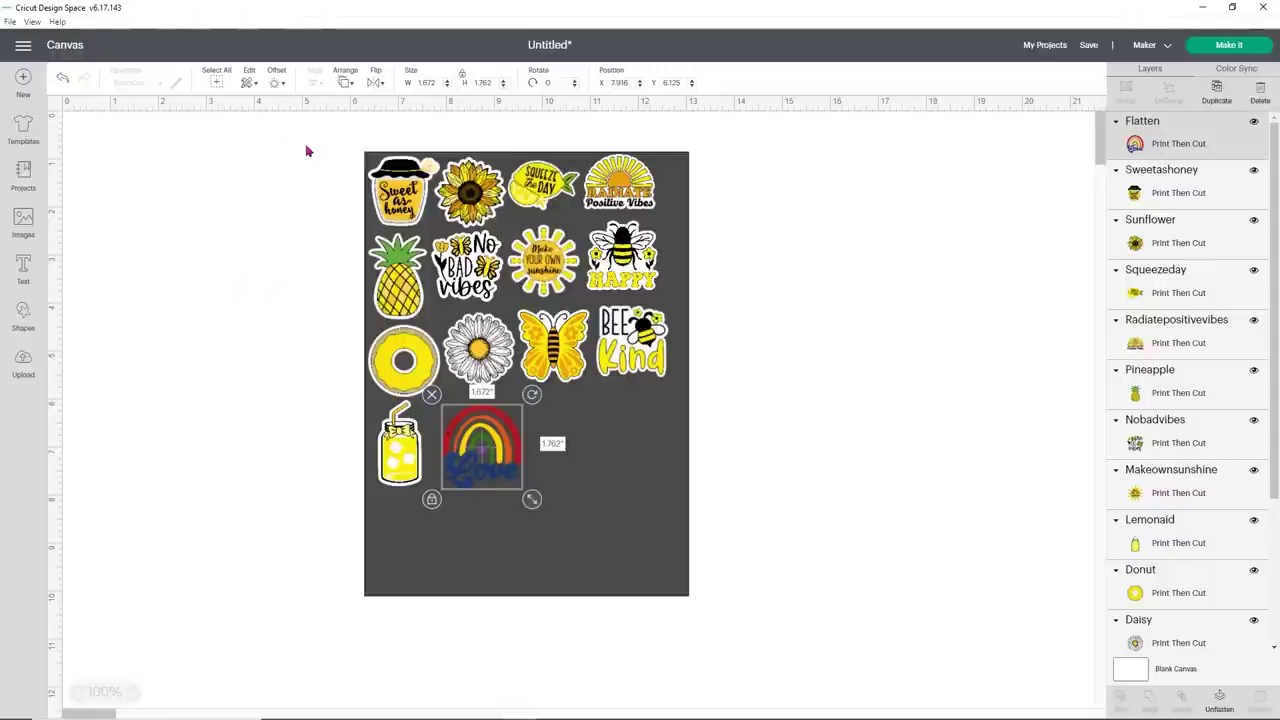
pyautogui.click(275, 84)
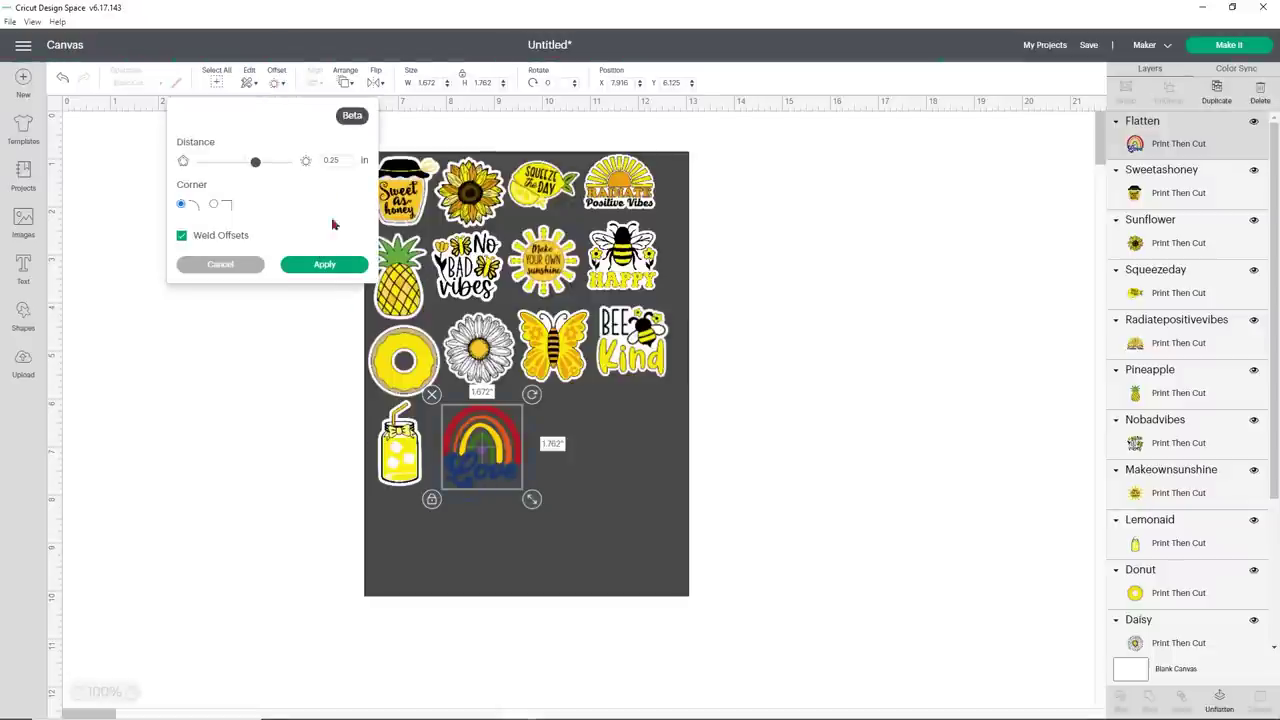
pyautogui.click(335, 160)
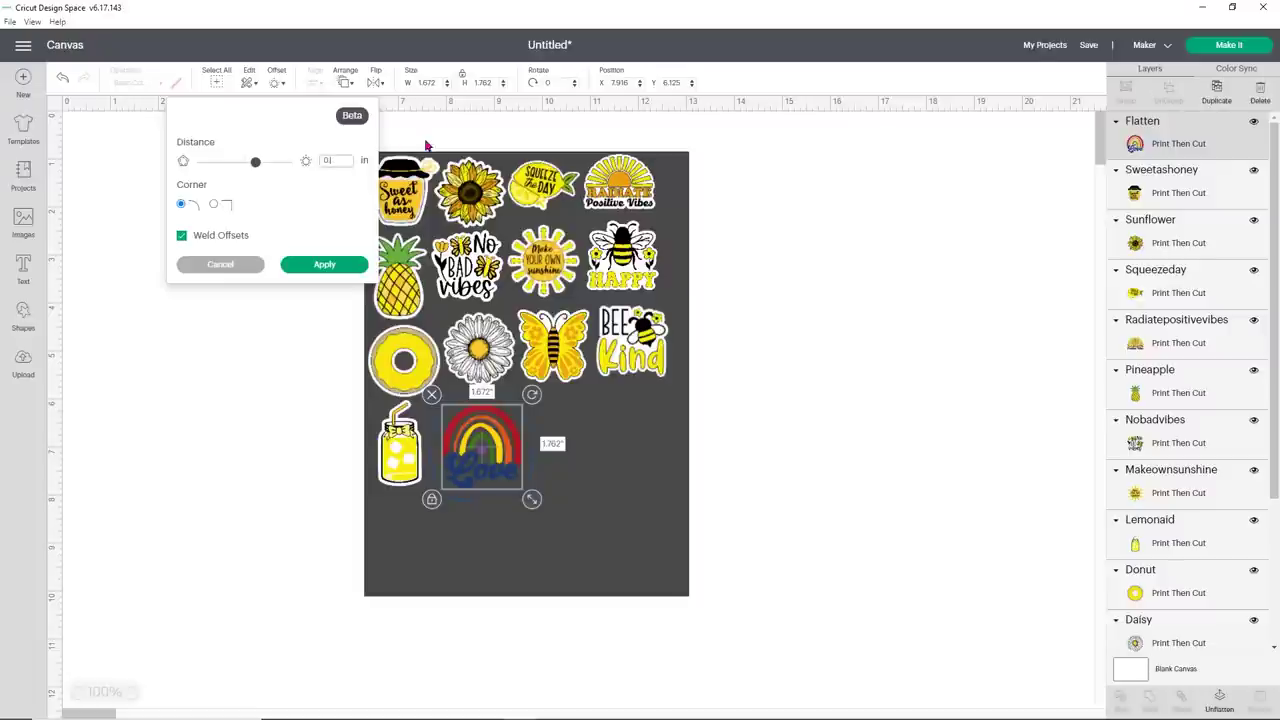
pyautogui.write('0.1')
pyautogui.click(327, 231)
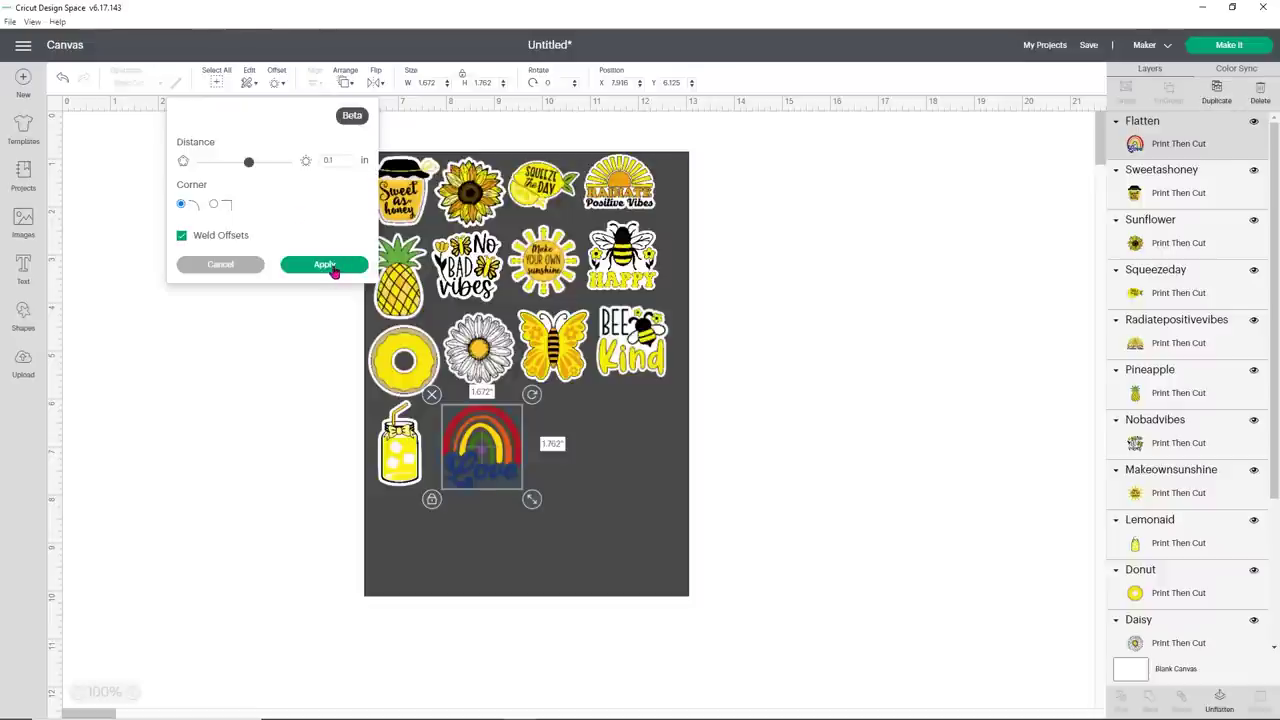
pyautogui.click(324, 264)
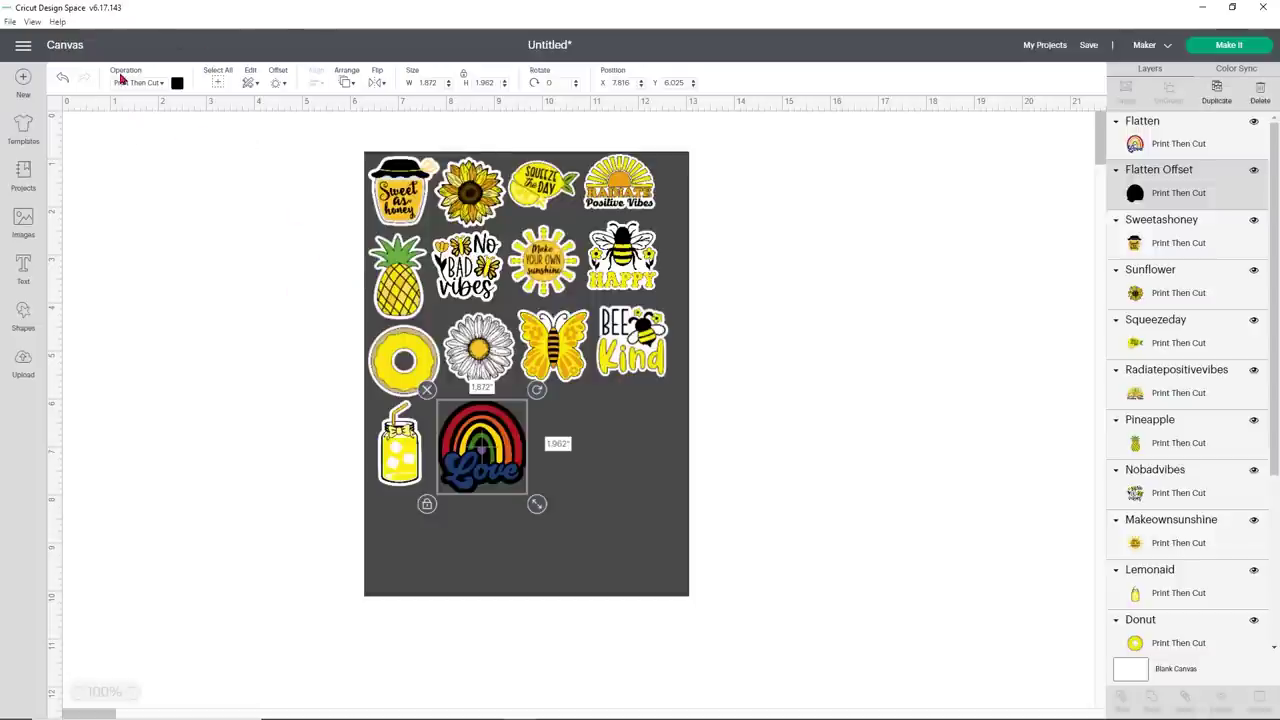
# Change the rainbow offset's print color to white
pyautogui.click(178, 84)
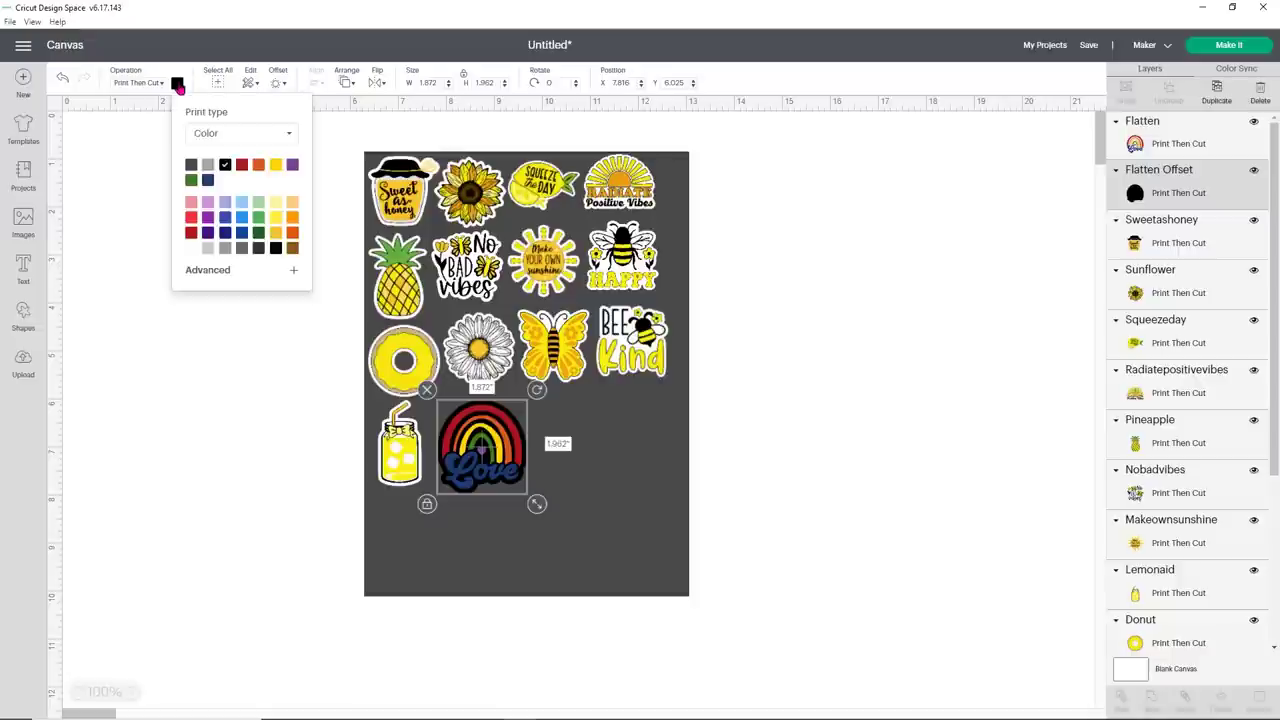
pyautogui.click(193, 251)
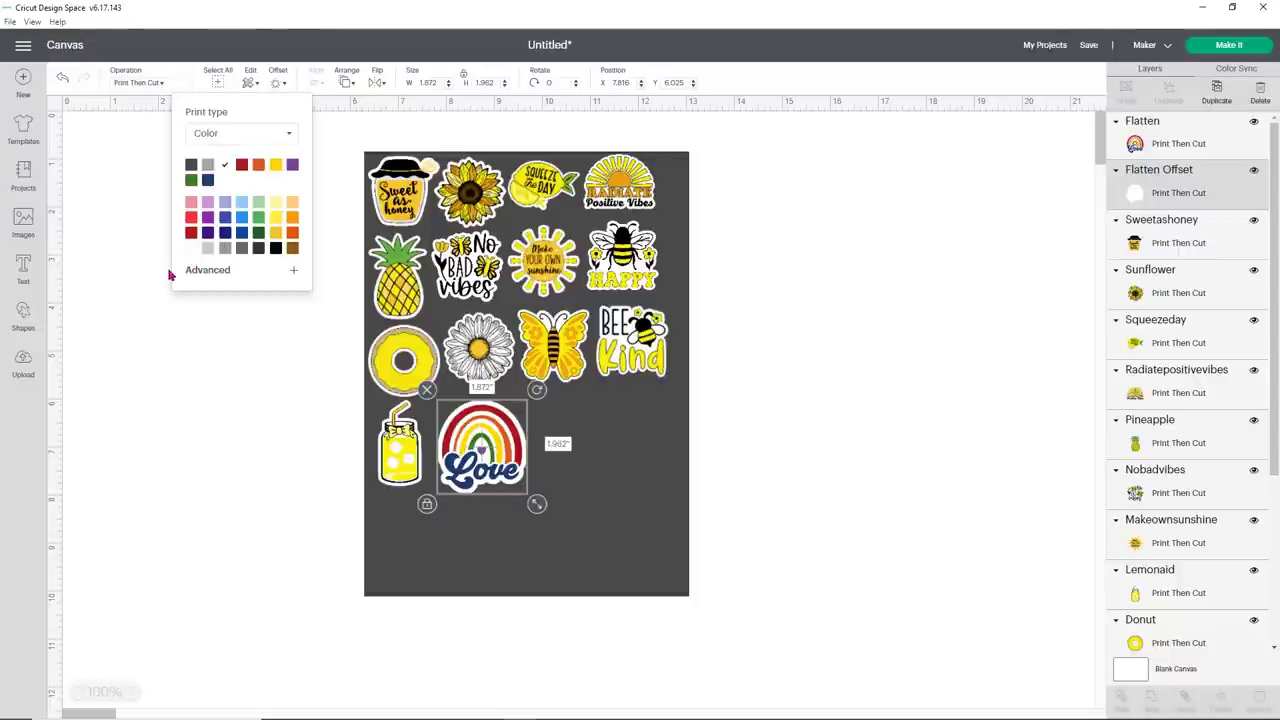
pyautogui.click(181, 310)
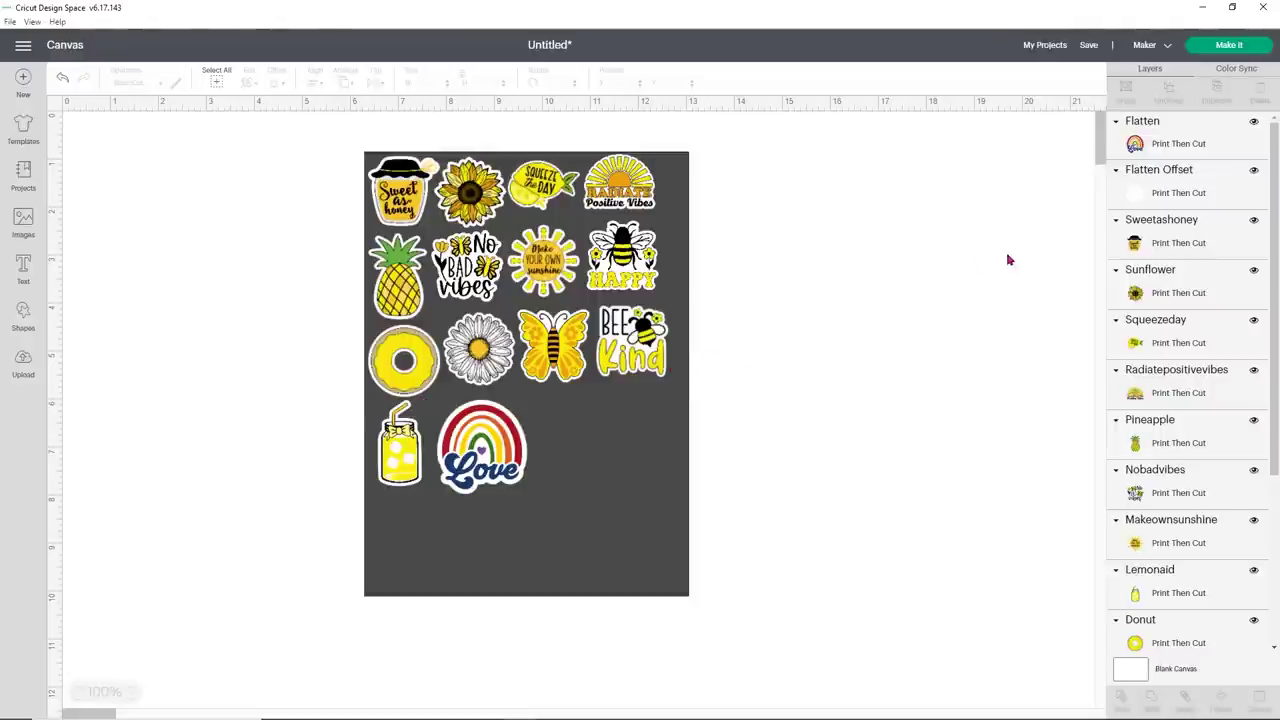
pyautogui.click(1153, 193)
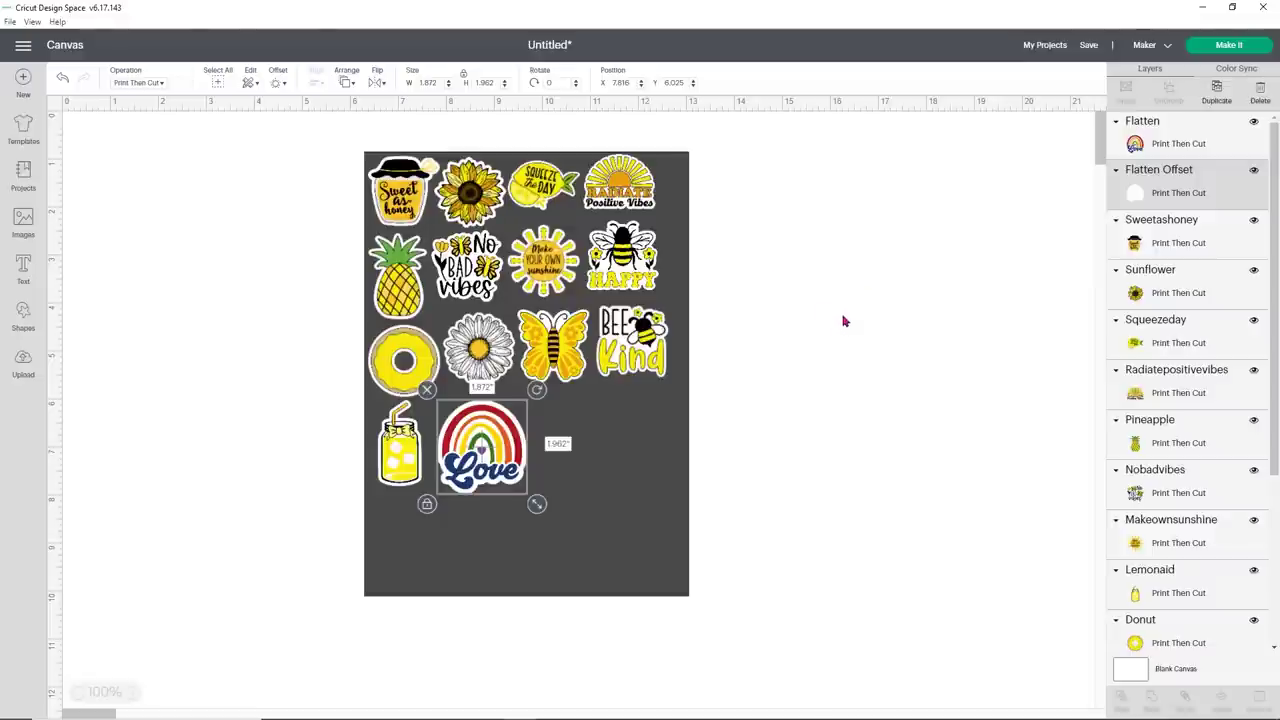
# Preview the Print Then Cut and Basic Cut mats for the project and return to the canvas
pyautogui.click(1204, 53)
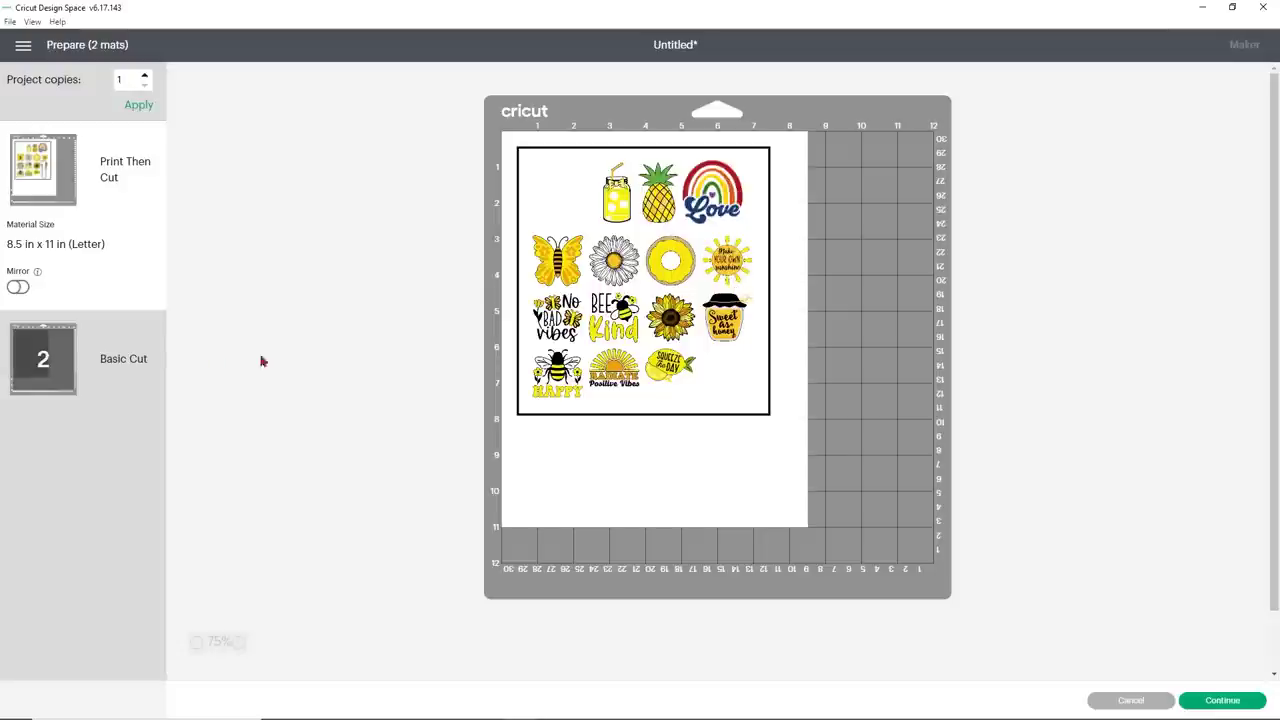
pyautogui.click(50, 360)
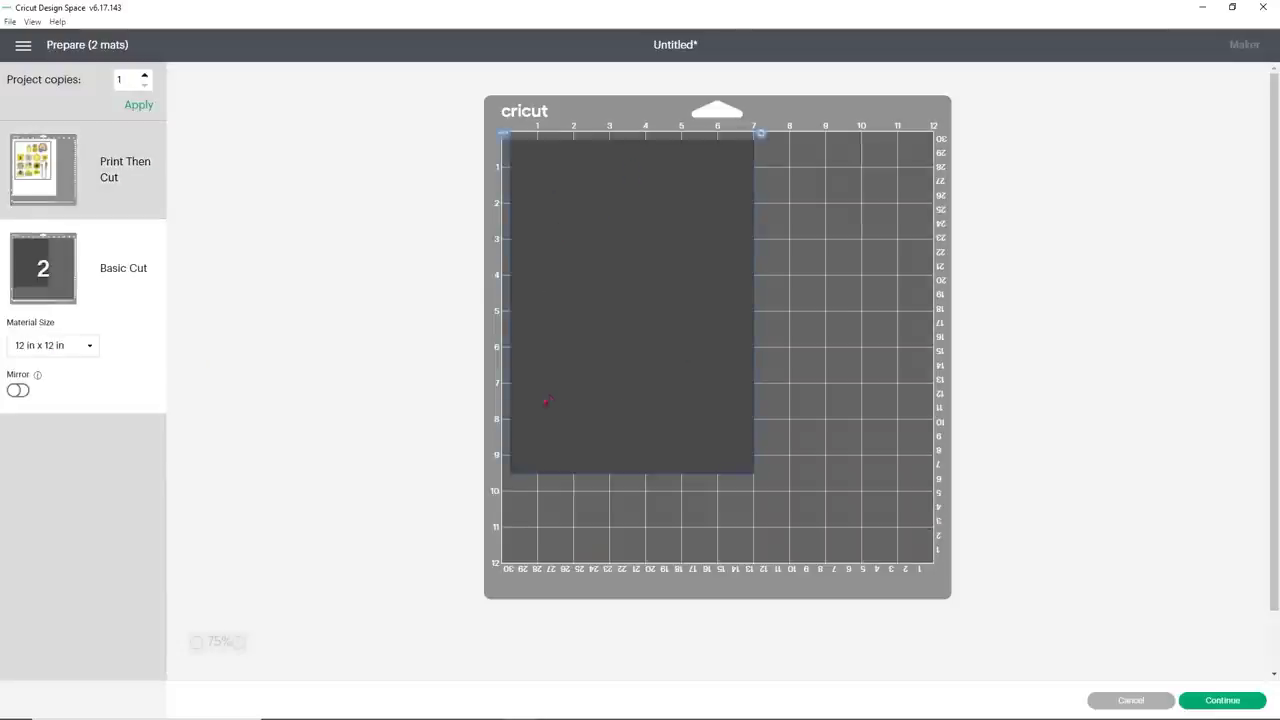
pyautogui.click(52, 186)
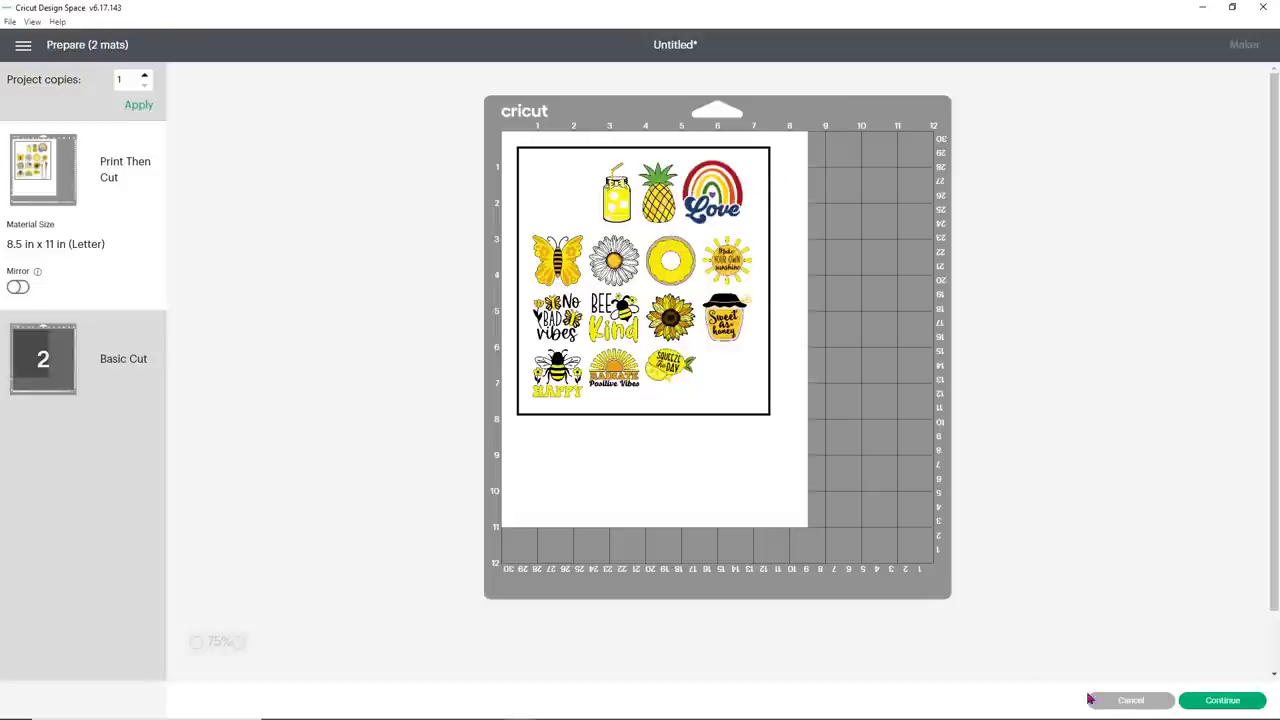
pyautogui.click(1118, 704)
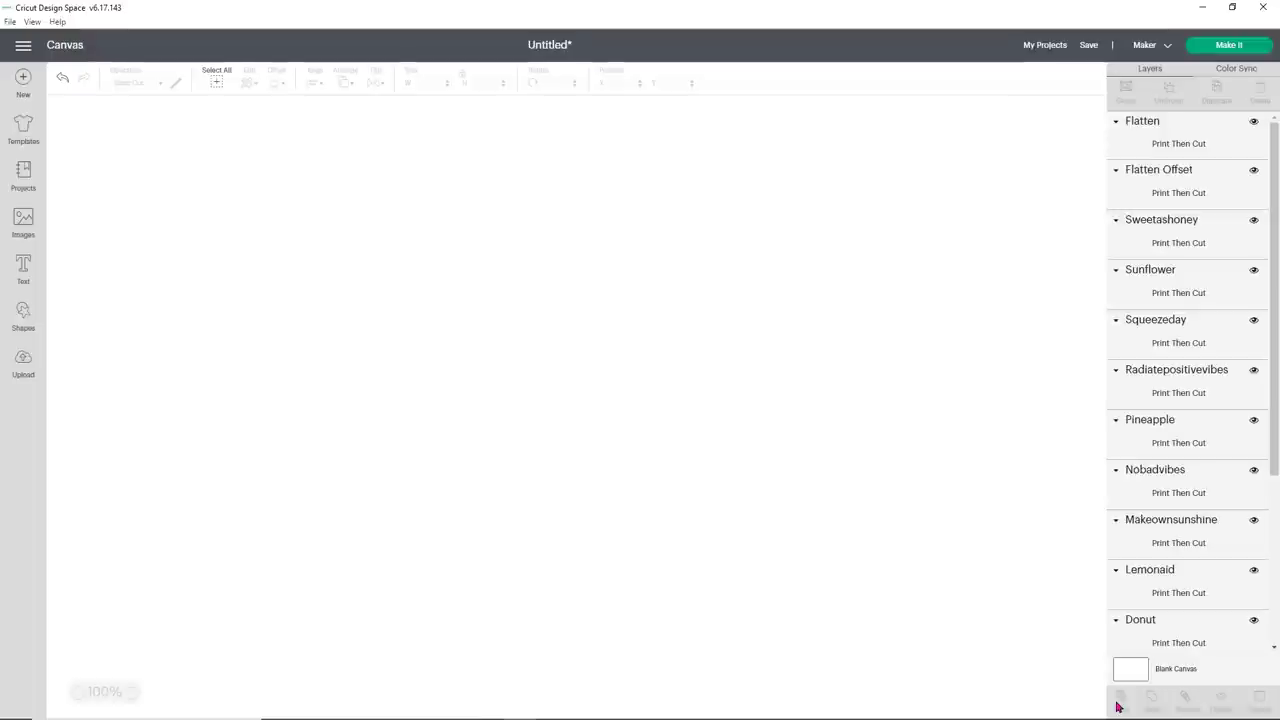
# Flatten the Love rainbow together with its white offset into one sticker
pyautogui.click(1179, 143)
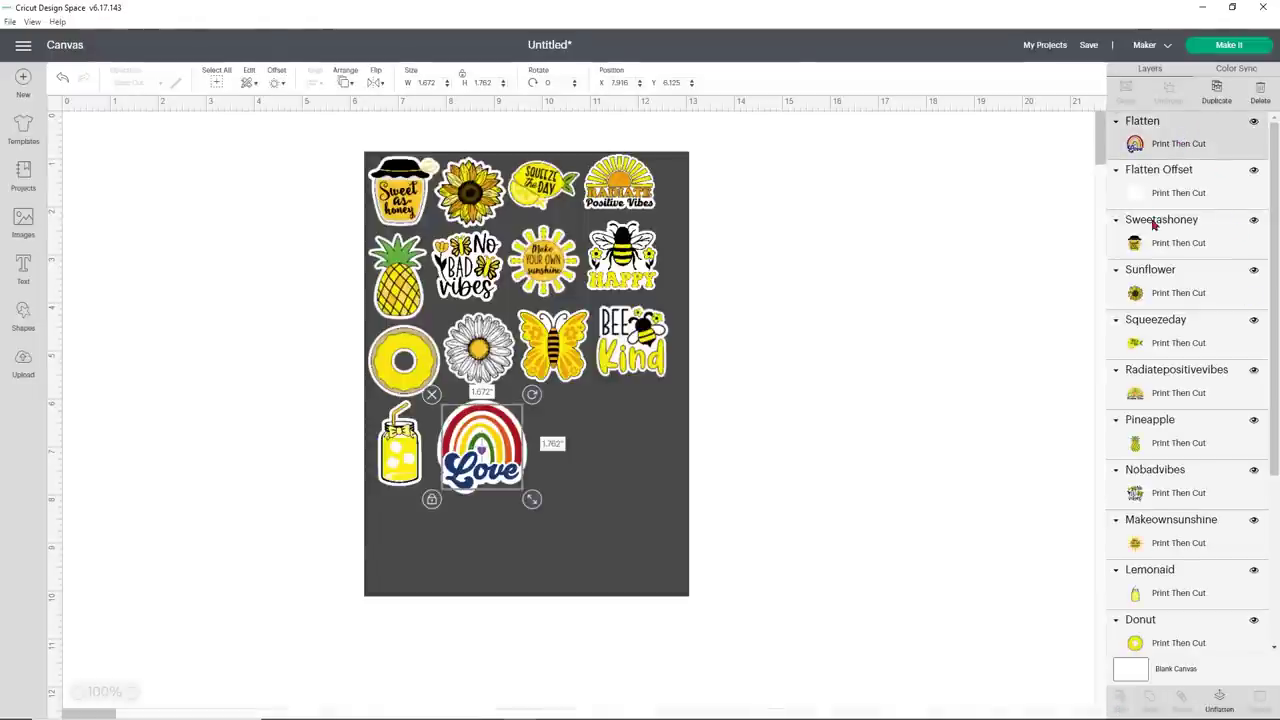
pyautogui.keyDown('shift'); pyautogui.click(1165, 190); pyautogui.keyUp('shift')
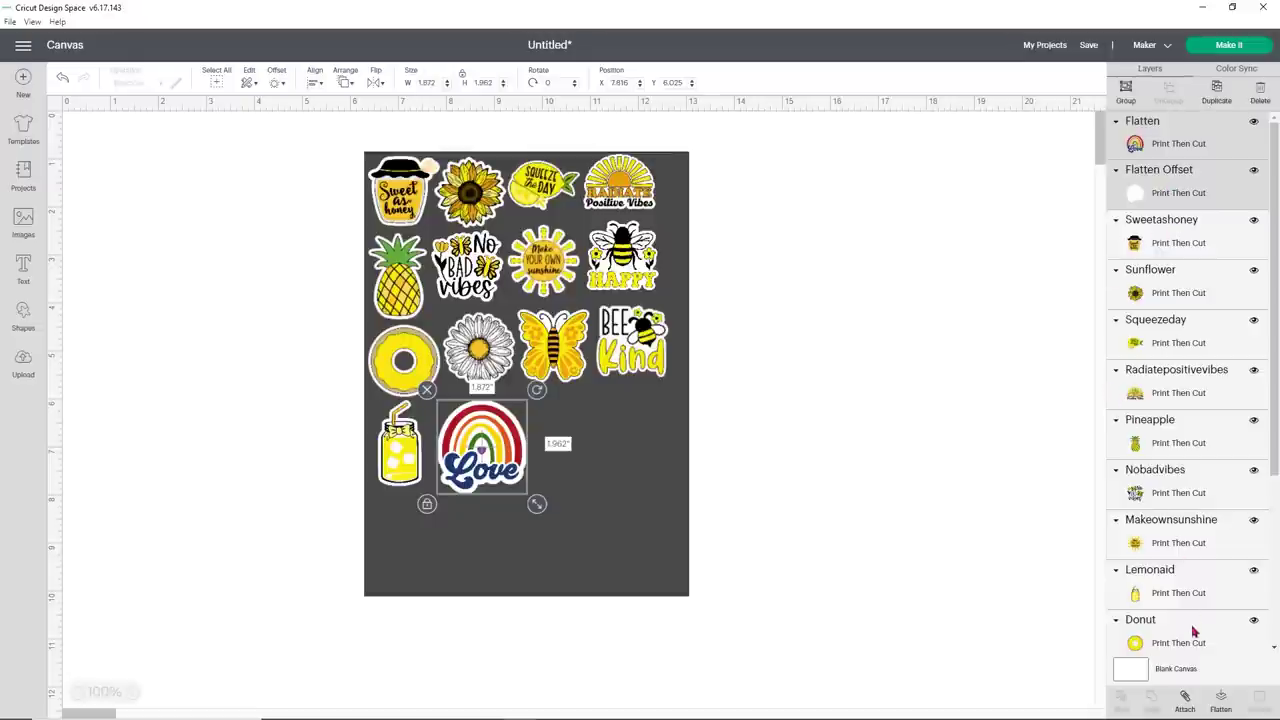
pyautogui.click(1220, 702)
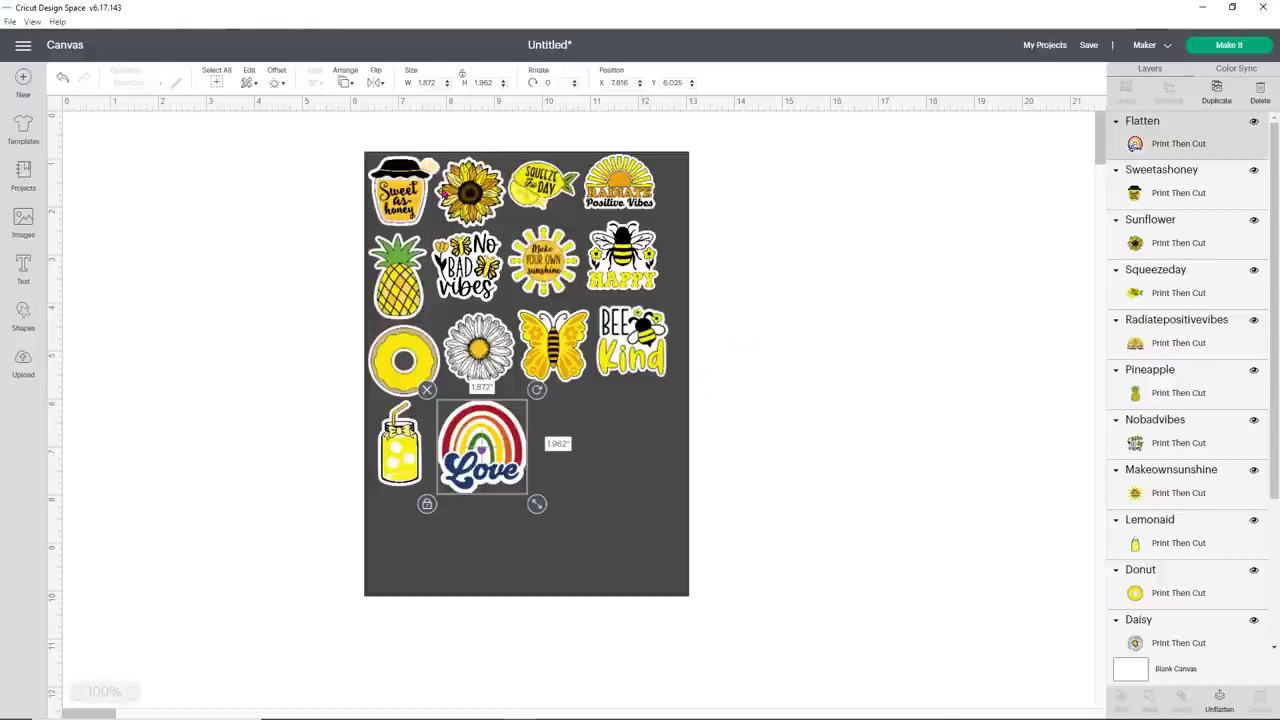
# Set the flattened rainbow sticker's width to 1.5 inches and move it closer to the lemonade jar
pyautogui.click(436, 84)
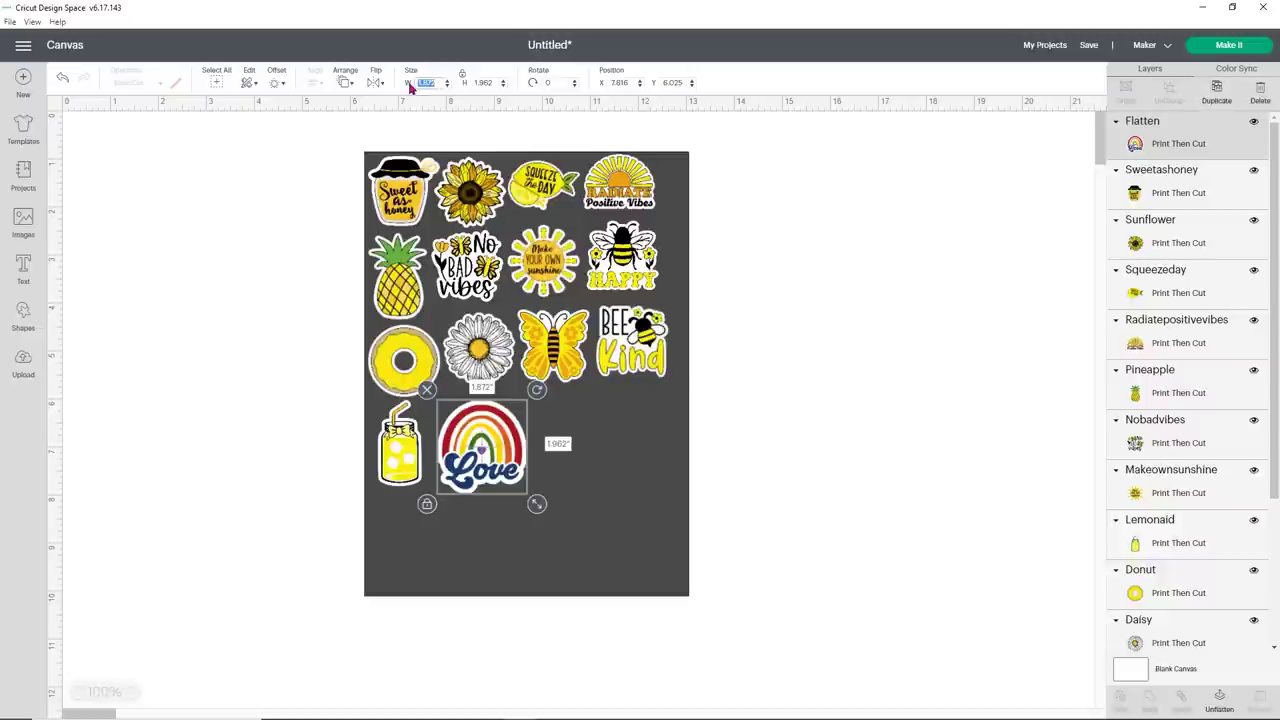
pyautogui.write('1.5')
pyautogui.press('Return')
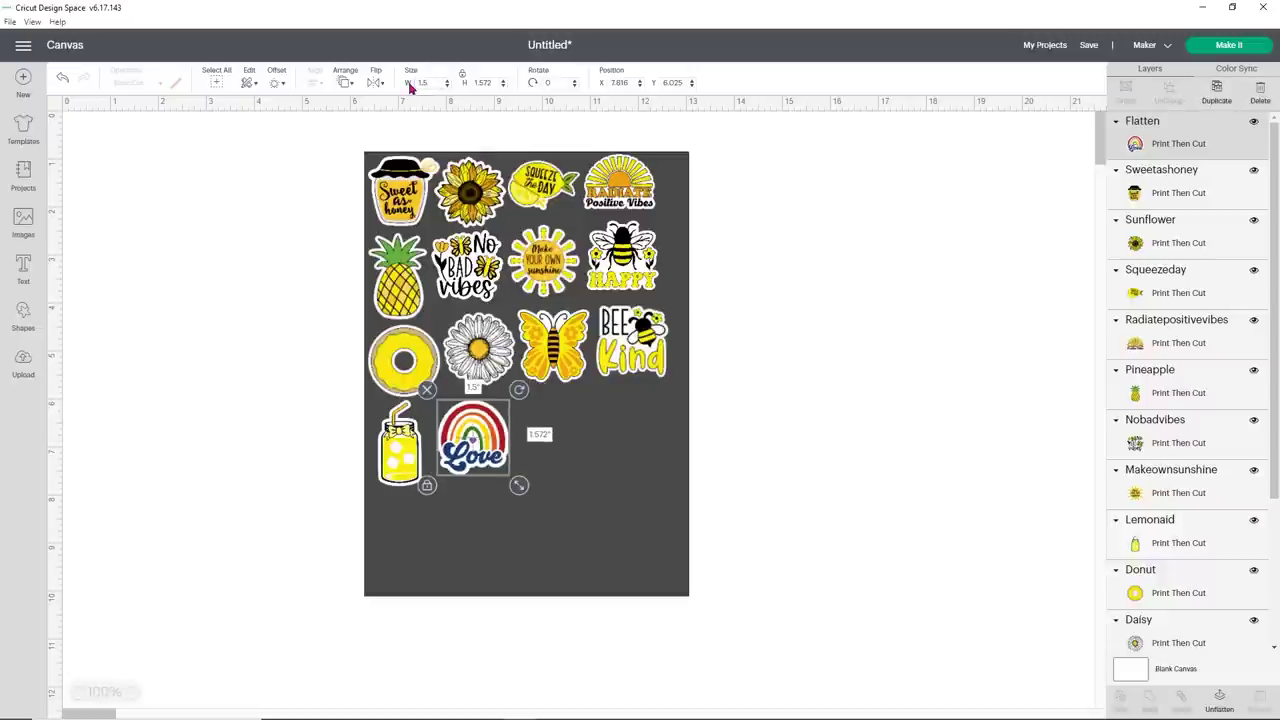
pyautogui.moveTo(474, 434); pyautogui.dragTo(464, 430)
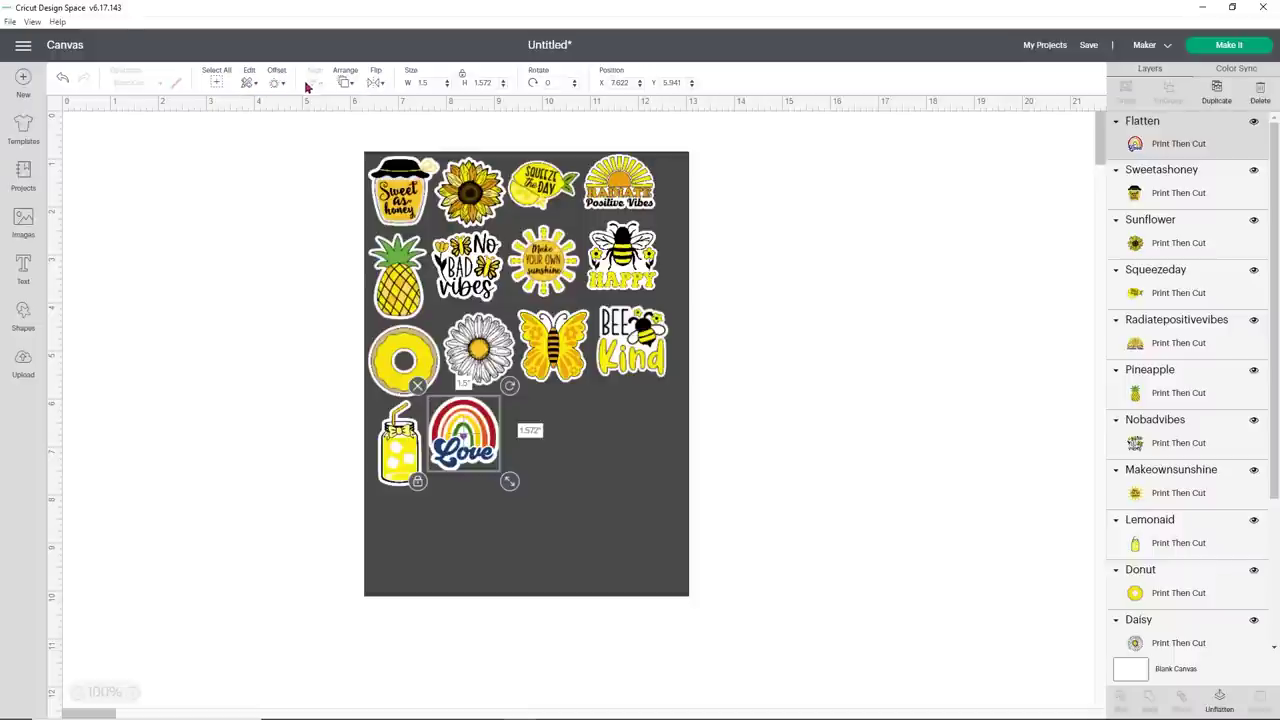
# Duplicate the whole sticker sheet beside the original and delete the copy's dark background rectangle
pyautogui.click(212, 84)
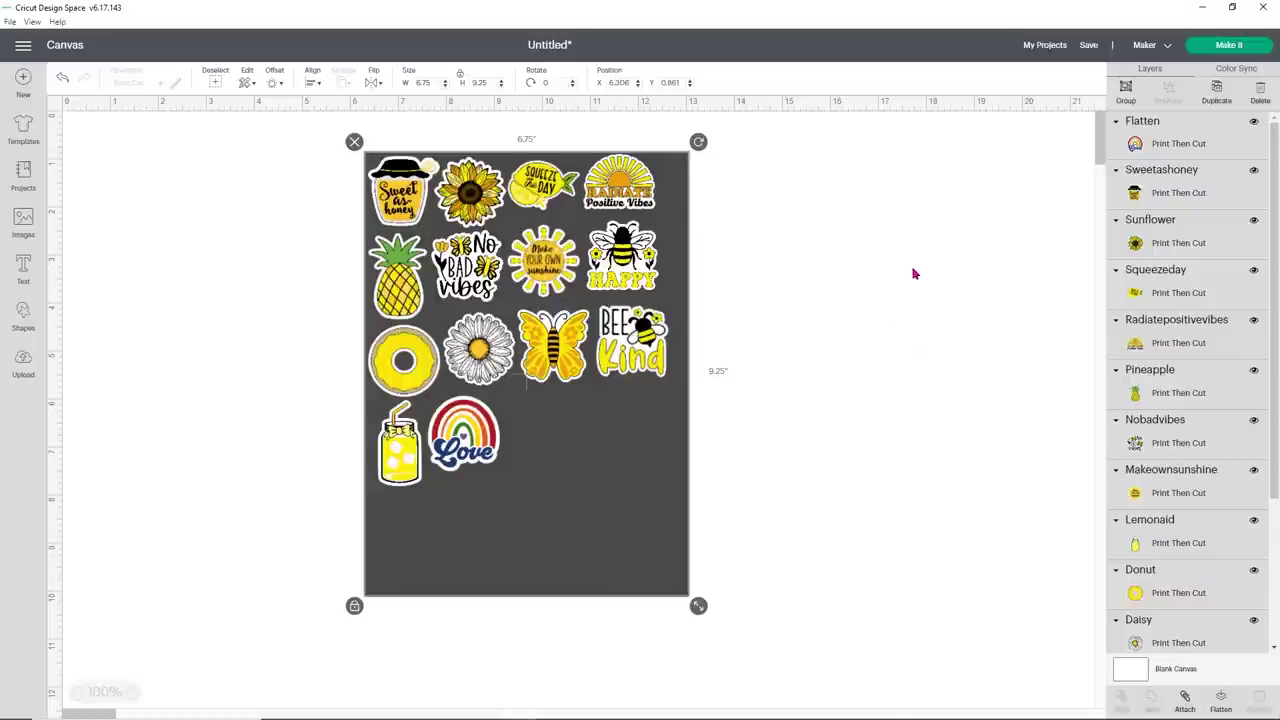
pyautogui.hotkey('ctrl', 'd')
pyautogui.moveTo(677, 455); pyautogui.dragTo(971, 477)
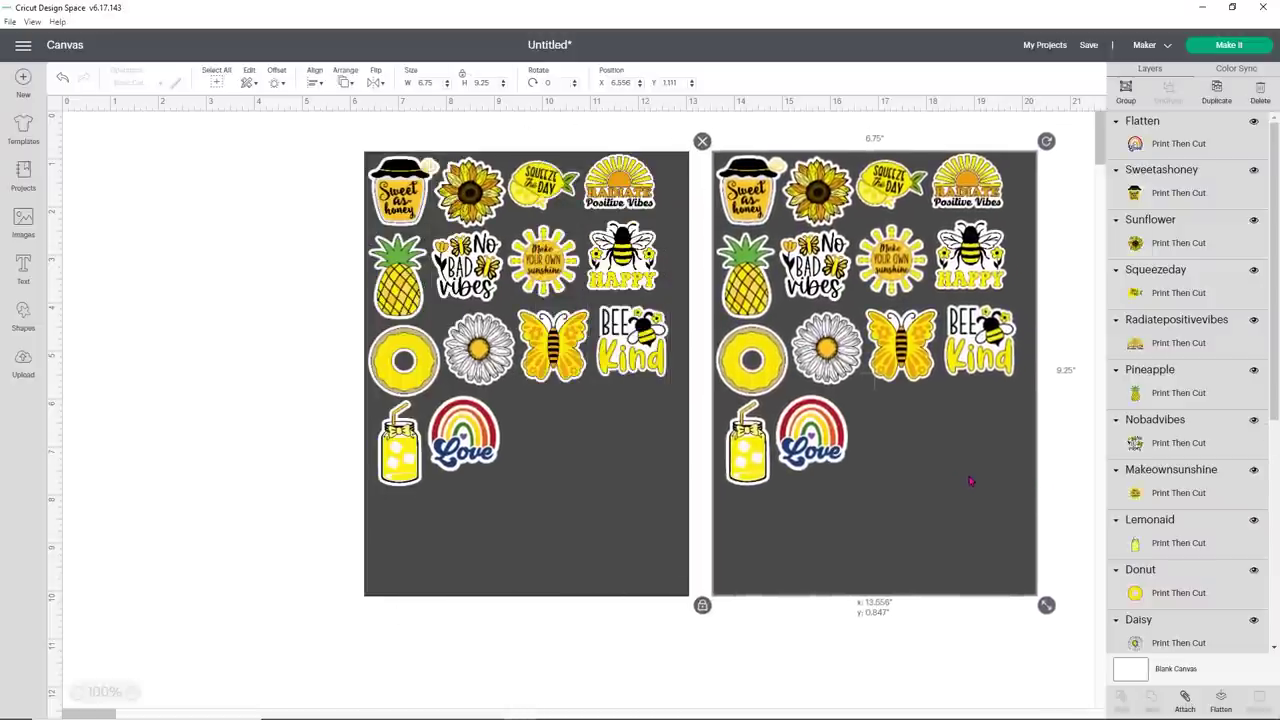
pyautogui.click(308, 603)
pyautogui.click(845, 540)
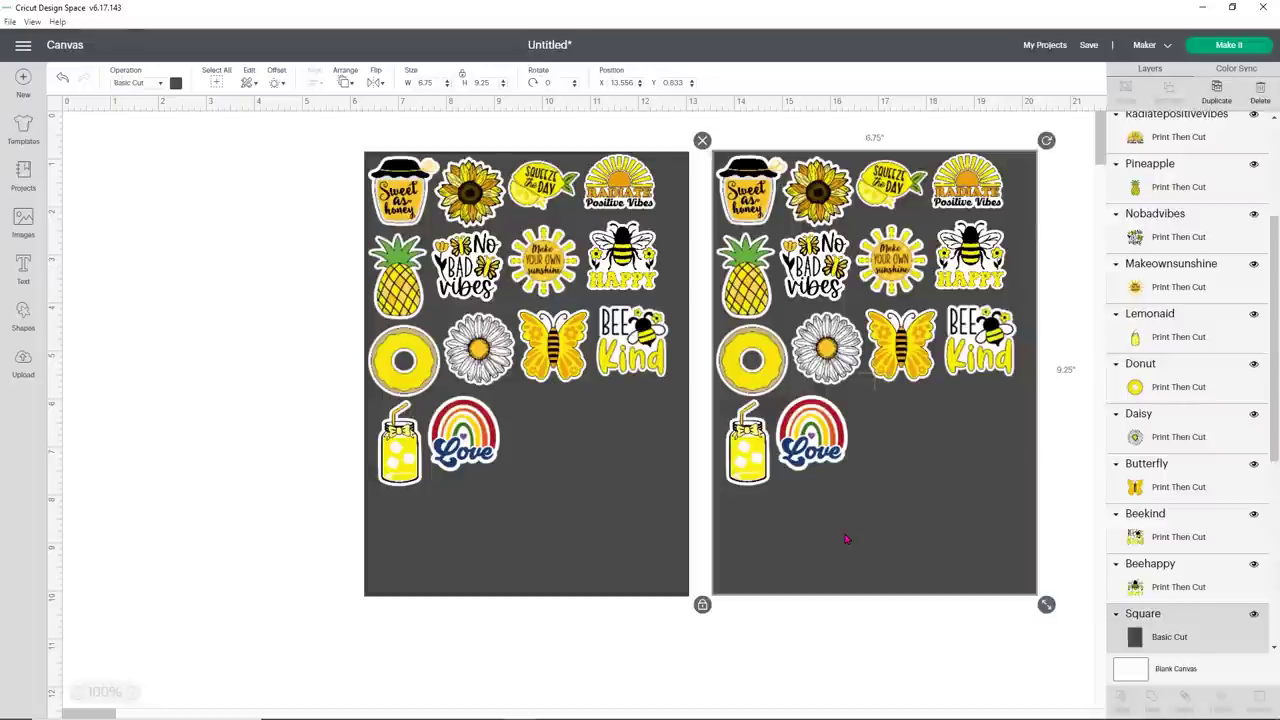
pyautogui.press('Delete')
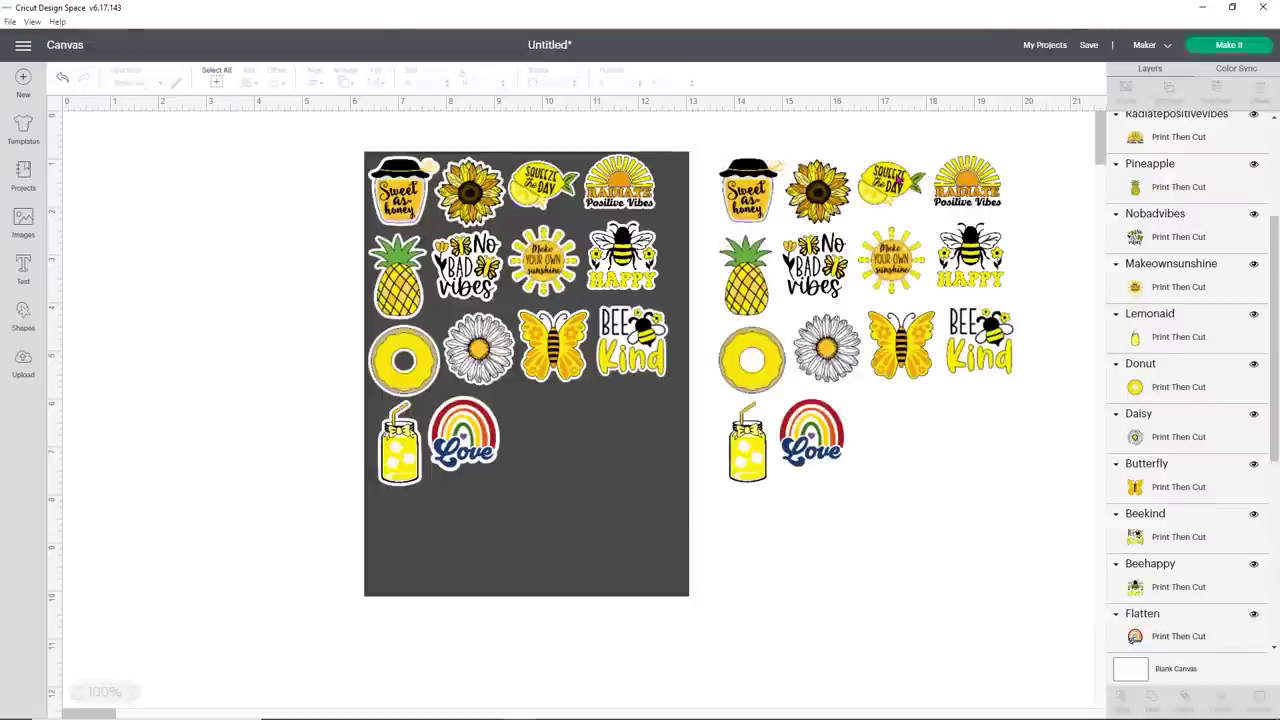
# Move the duplicated Squeeze the Day, sunflower, daisy, Love rainbow, lemonade jar and pineapple stickers into the sheet's empty lower area
pyautogui.moveTo(896, 179); pyautogui.dragTo(546, 409)
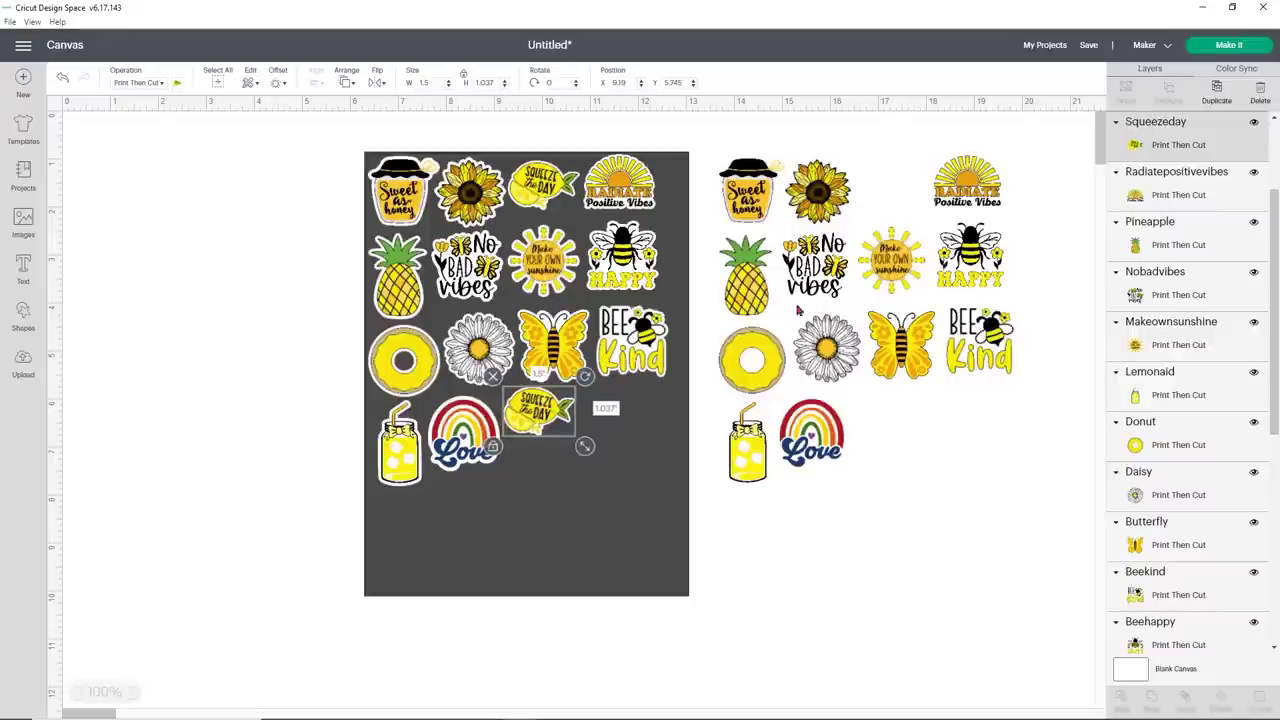
pyautogui.moveTo(850, 207); pyautogui.dragTo(627, 425)
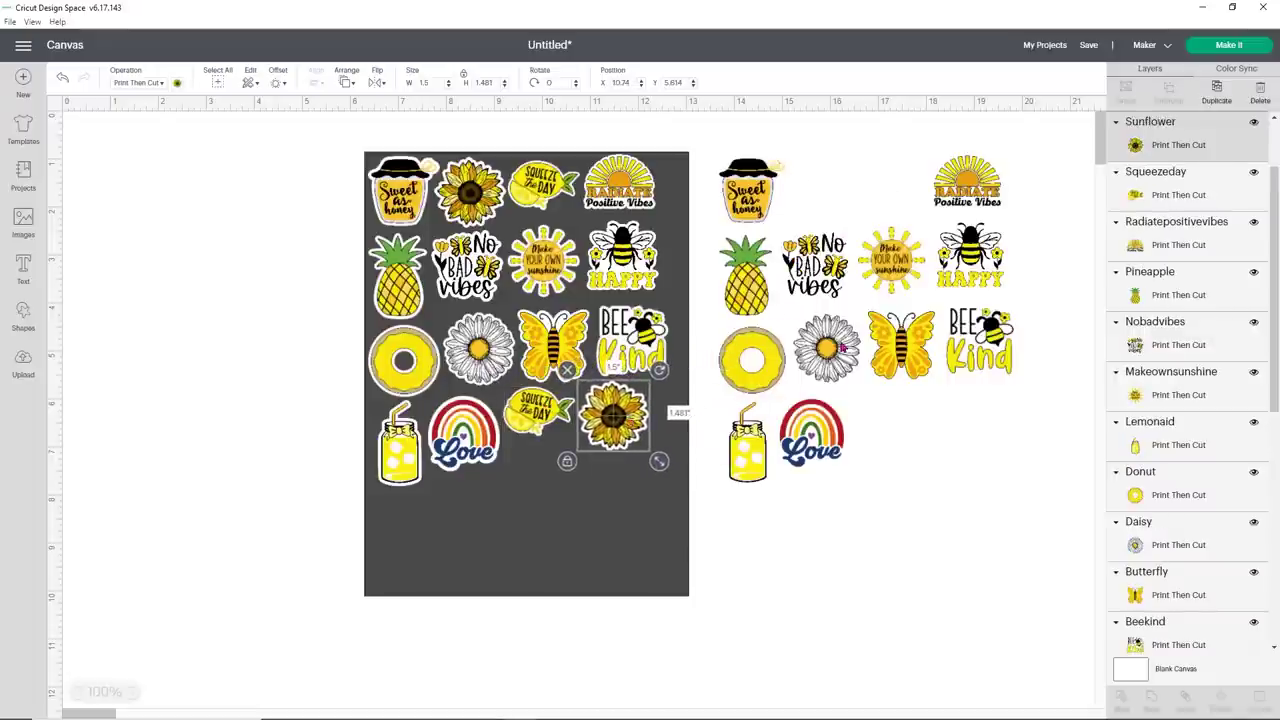
pyautogui.moveTo(844, 348); pyautogui.dragTo(453, 518)
pyautogui.moveTo(840, 426); pyautogui.dragTo(503, 502)
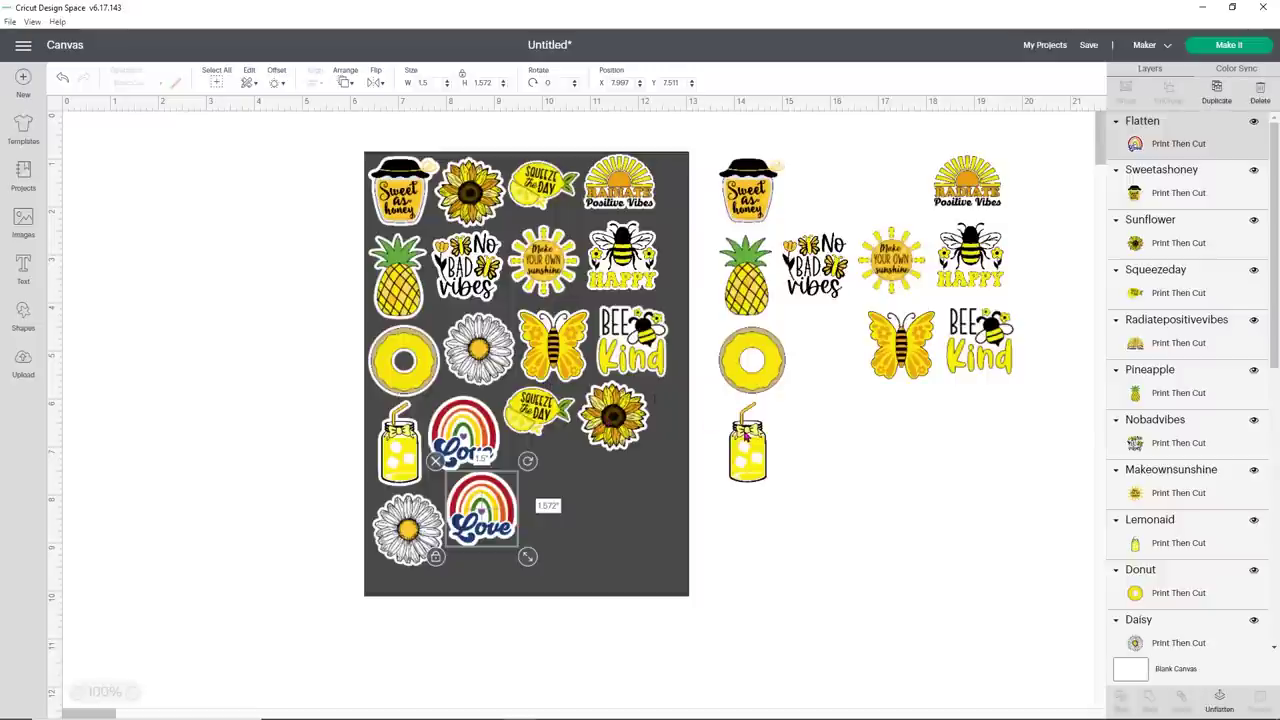
pyautogui.moveTo(745, 435); pyautogui.dragTo(560, 487)
pyautogui.moveTo(770, 272); pyautogui.dragTo(617, 497)
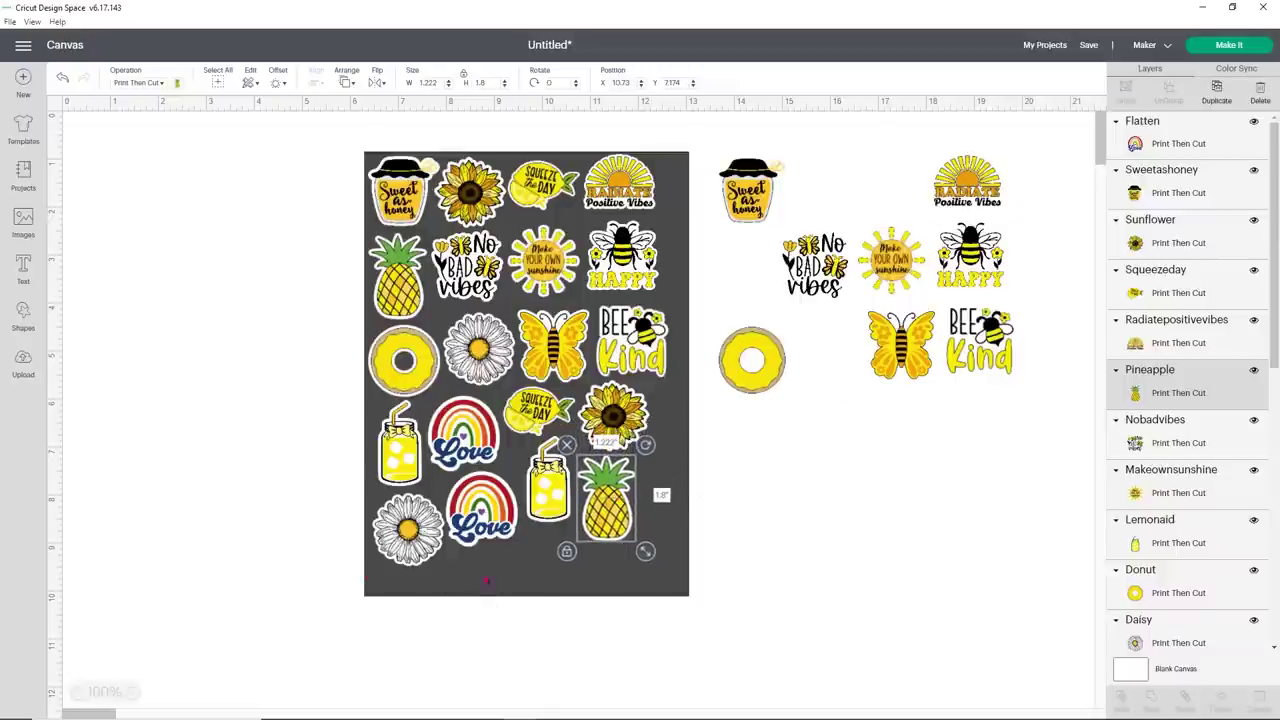
# Shrink the honey jar copy to about 1.13 inches wide below the lemonade jar and the donut copy to about 0.88 inch beside the pineapple
pyautogui.moveTo(775, 163); pyautogui.dragTo(700, 476)
pyautogui.moveTo(713, 541); pyautogui.dragTo(555, 560)
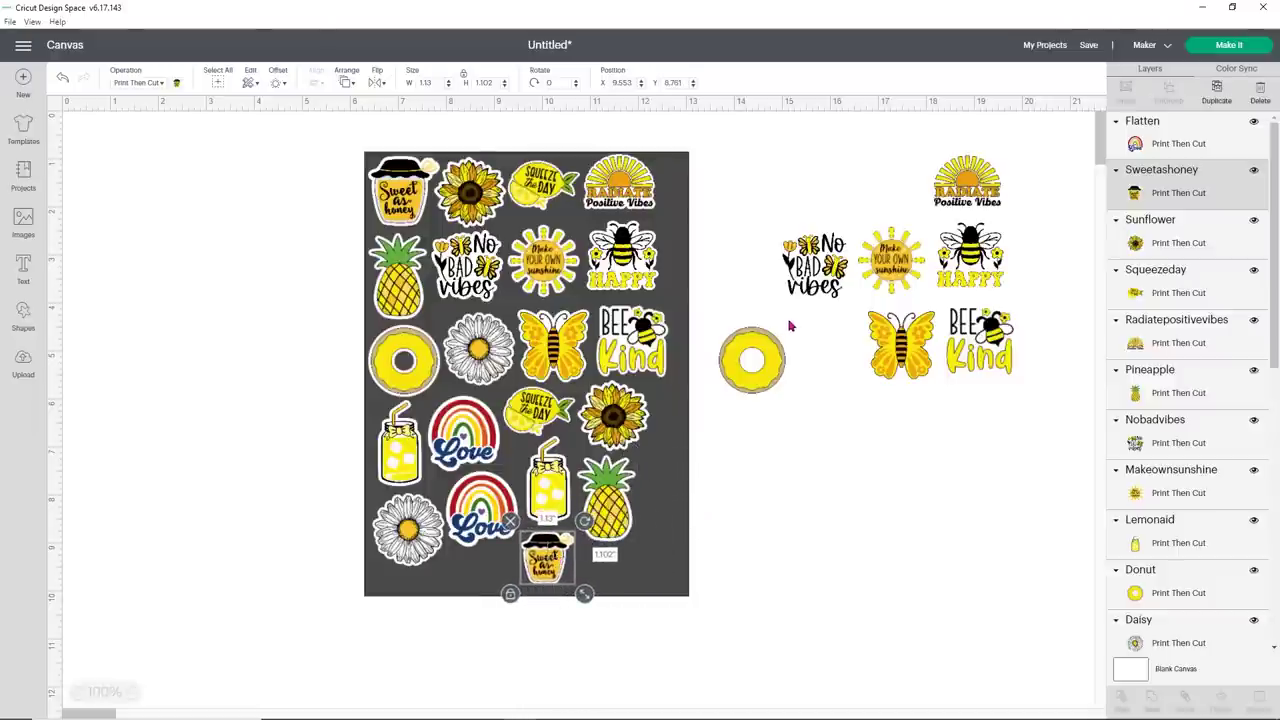
pyautogui.click(775, 347)
pyautogui.moveTo(800, 403); pyautogui.dragTo(676, 459)
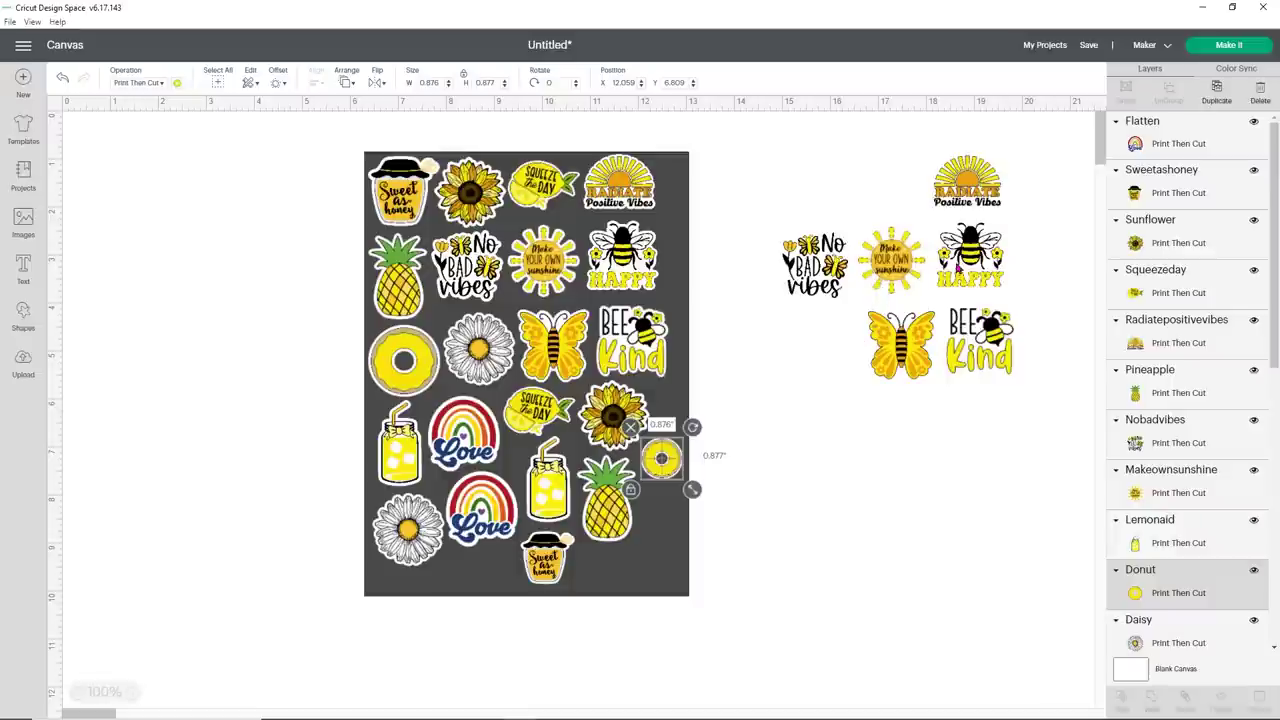
# Shrink the Bee Happy and Bee Kind copies, Bee Kind to about 0.94 inch wide, and fit them beside the small honey jar
pyautogui.click(956, 270)
pyautogui.moveTo(956, 270); pyautogui.dragTo(720, 448)
pyautogui.moveTo(762, 494); pyautogui.dragTo(670, 565)
pyautogui.moveTo(980, 340); pyautogui.dragTo(828, 413)
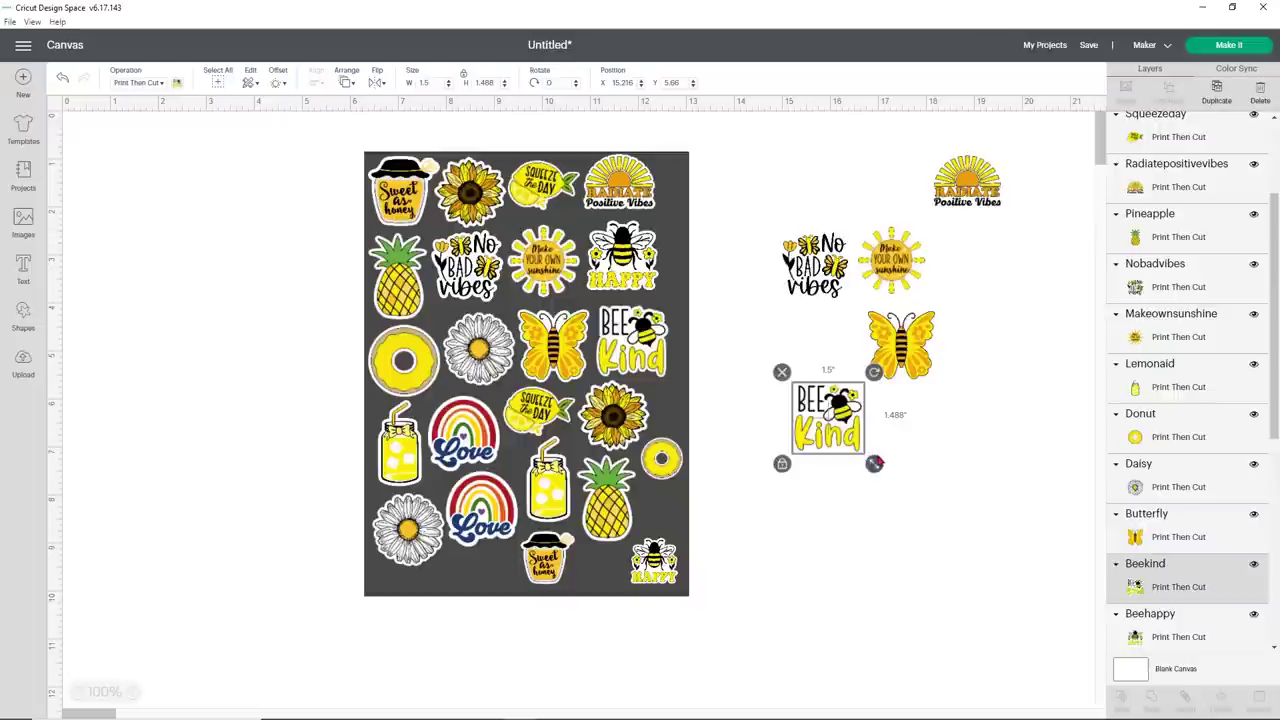
pyautogui.moveTo(875, 463); pyautogui.dragTo(610, 569)
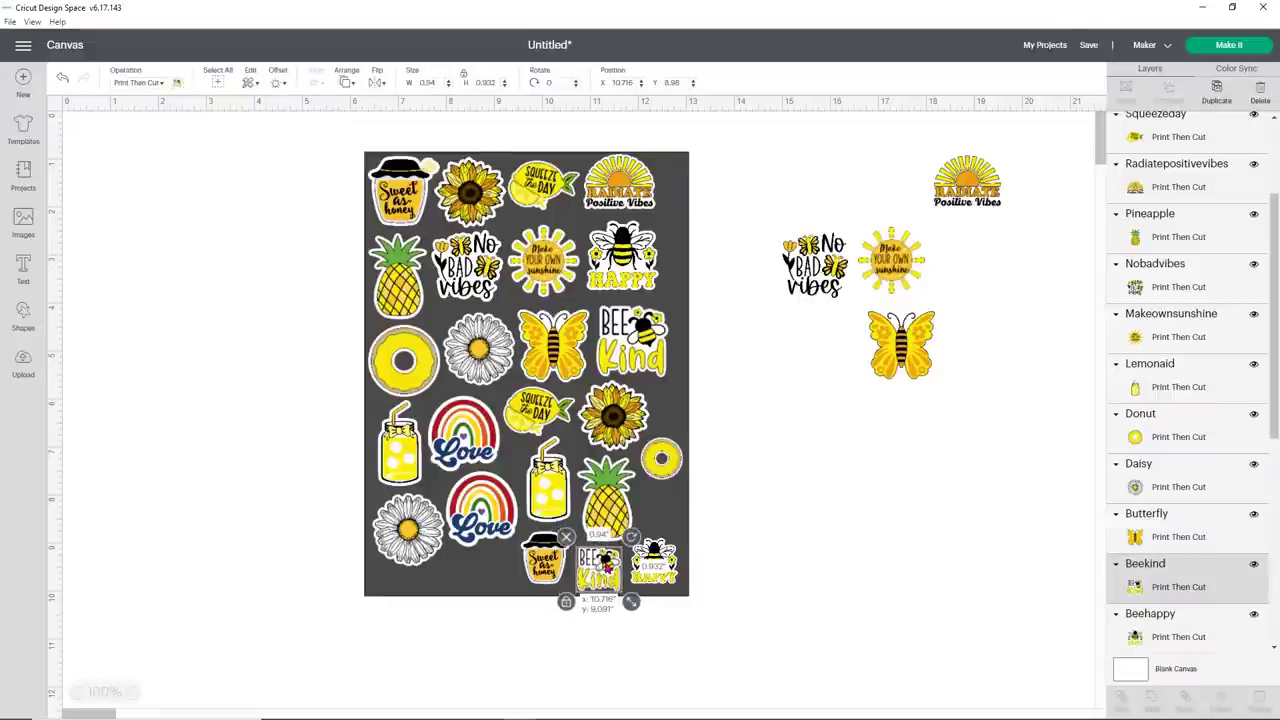
pyautogui.click(720, 523)
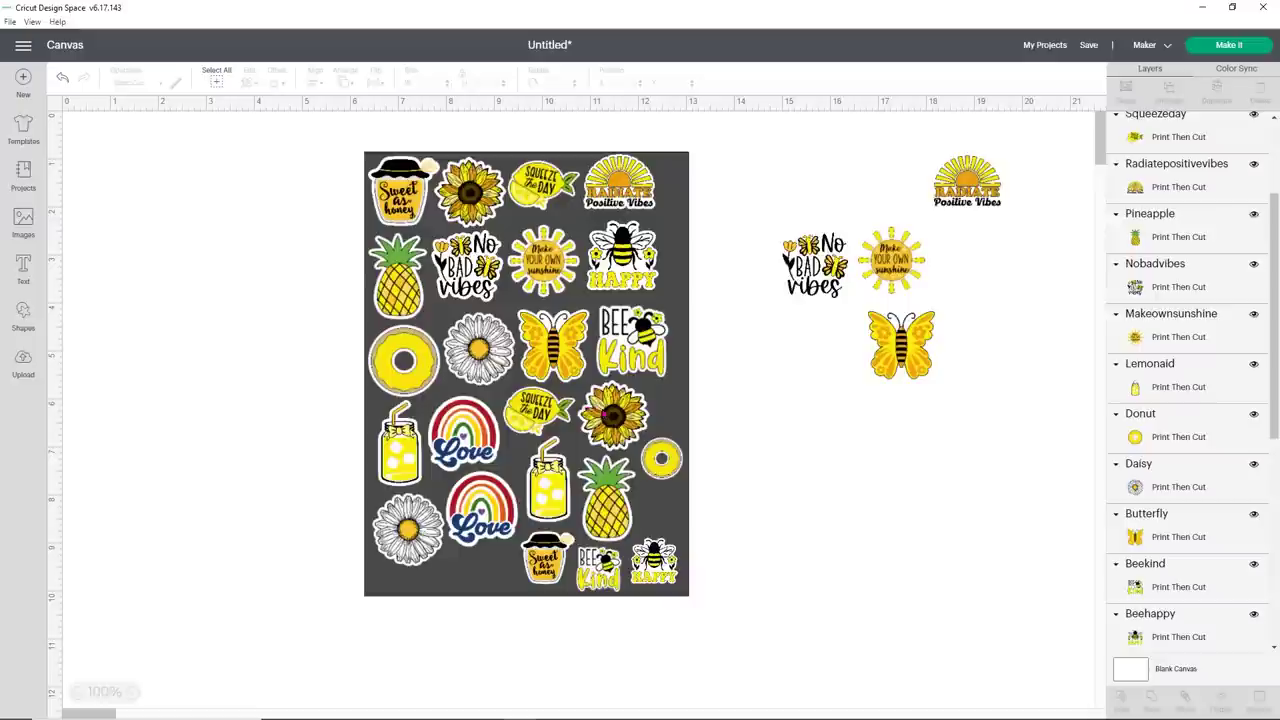
# Duplicate the sheet's lower sunflower and place a shrunken copy beside the small honey jar, below the lower rainbow
pyautogui.click(614, 411)
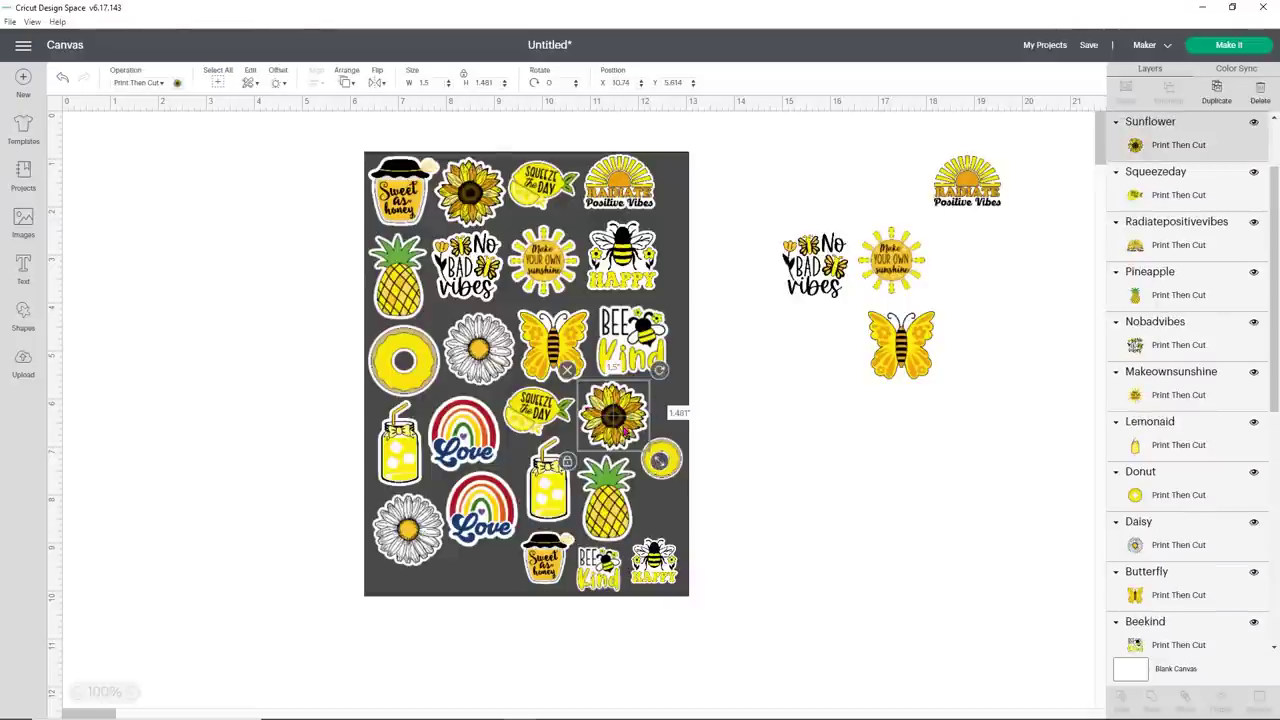
pyautogui.click(1216, 88)
pyautogui.moveTo(629, 421); pyautogui.dragTo(790, 428)
pyautogui.click(614, 411)
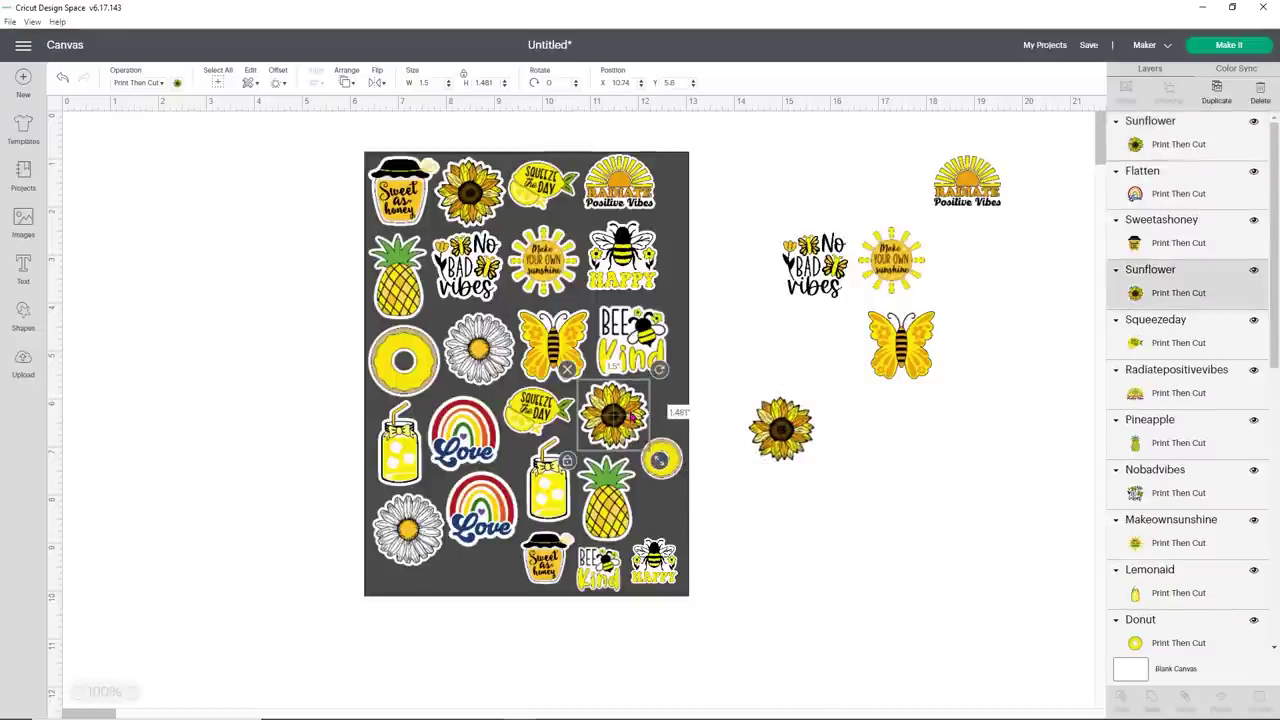
pyautogui.rightClick(631, 418)
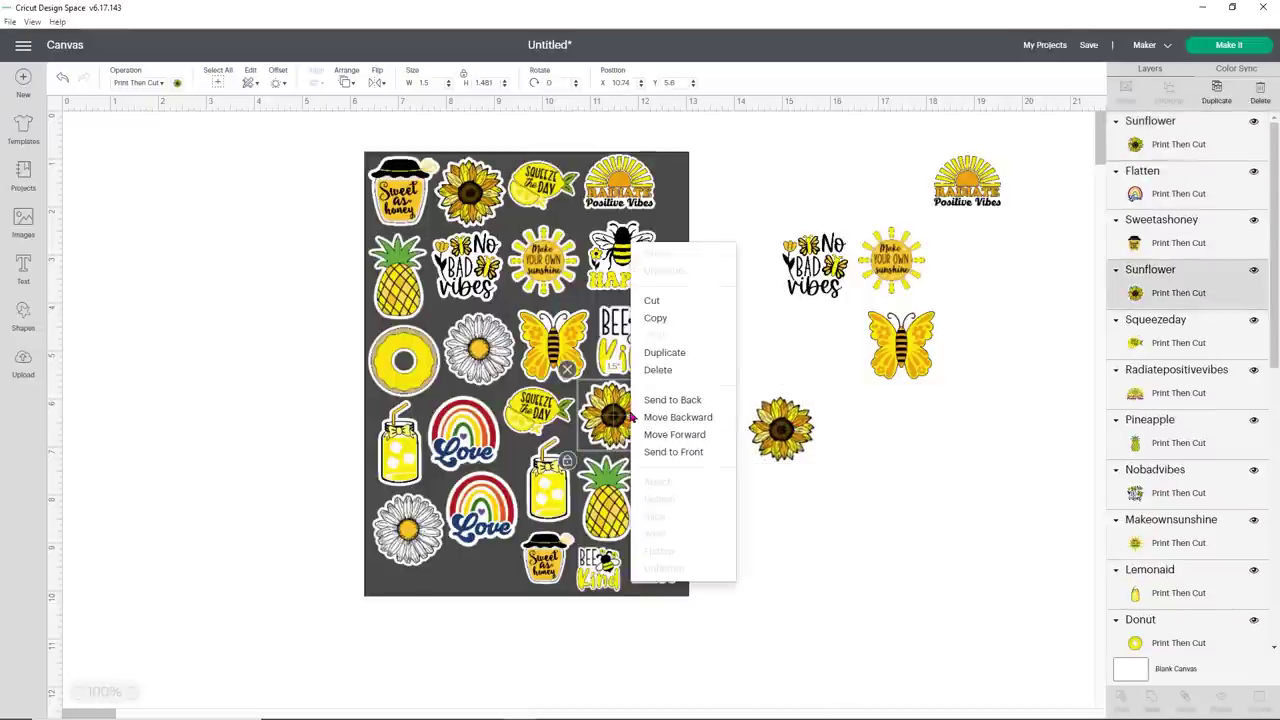
pyautogui.click(660, 352)
pyautogui.moveTo(624, 427); pyautogui.dragTo(505, 568)
# Delete the leftover sunflower, No Bad Vibes, Make Your Own Sunshine, Radiate Positive Vibes and butterfly copies outside the sheet
pyautogui.click(782, 428)
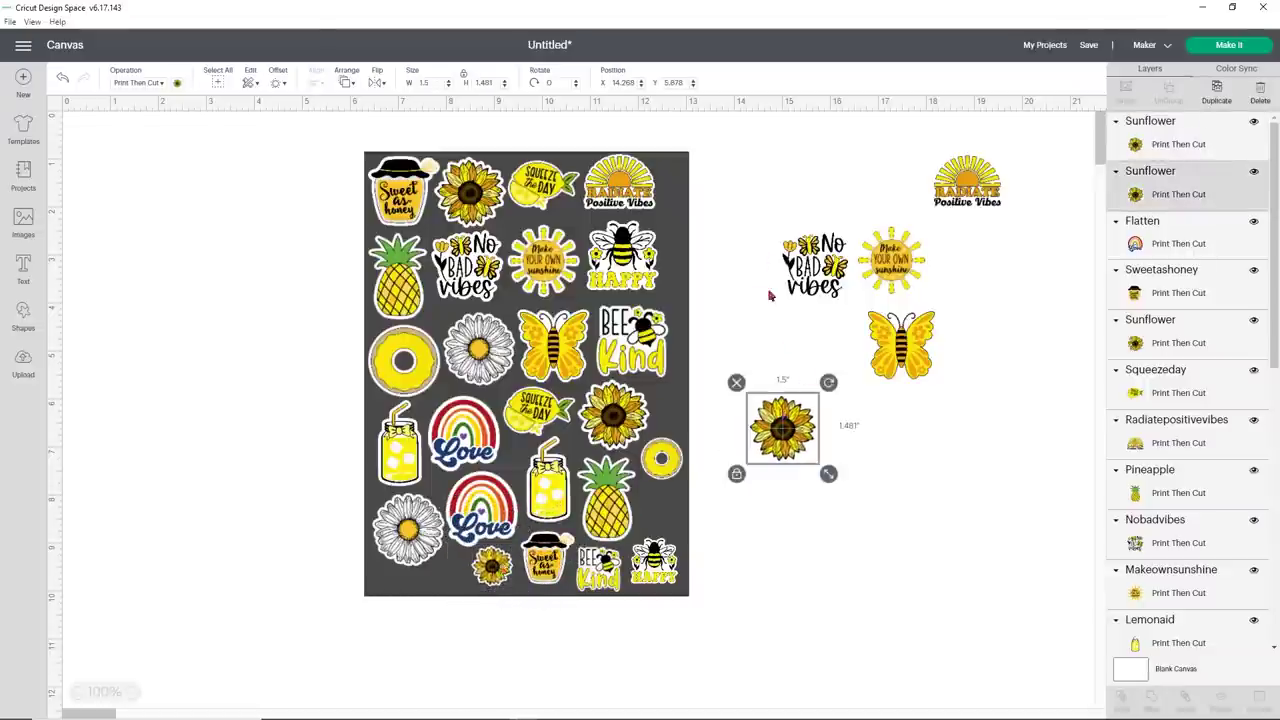
pyautogui.click(736, 382)
pyautogui.click(815, 266)
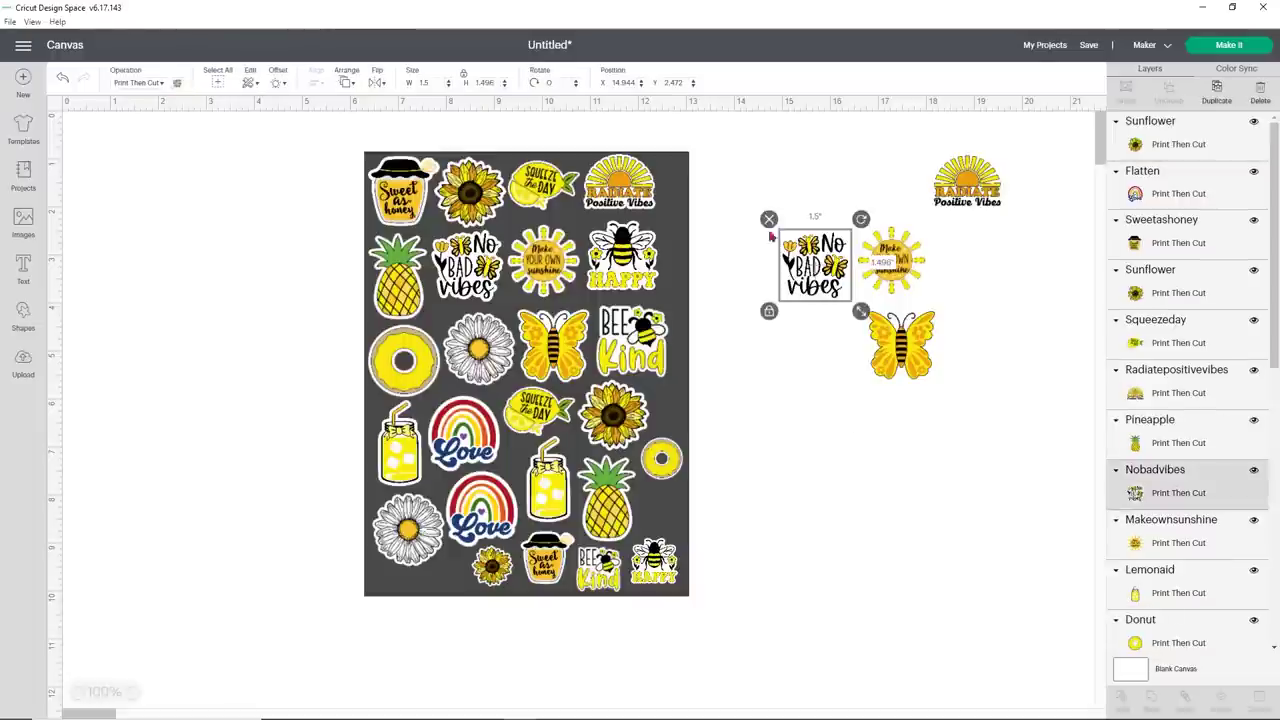
pyautogui.click(769, 220)
pyautogui.click(905, 278)
pyautogui.click(842, 213)
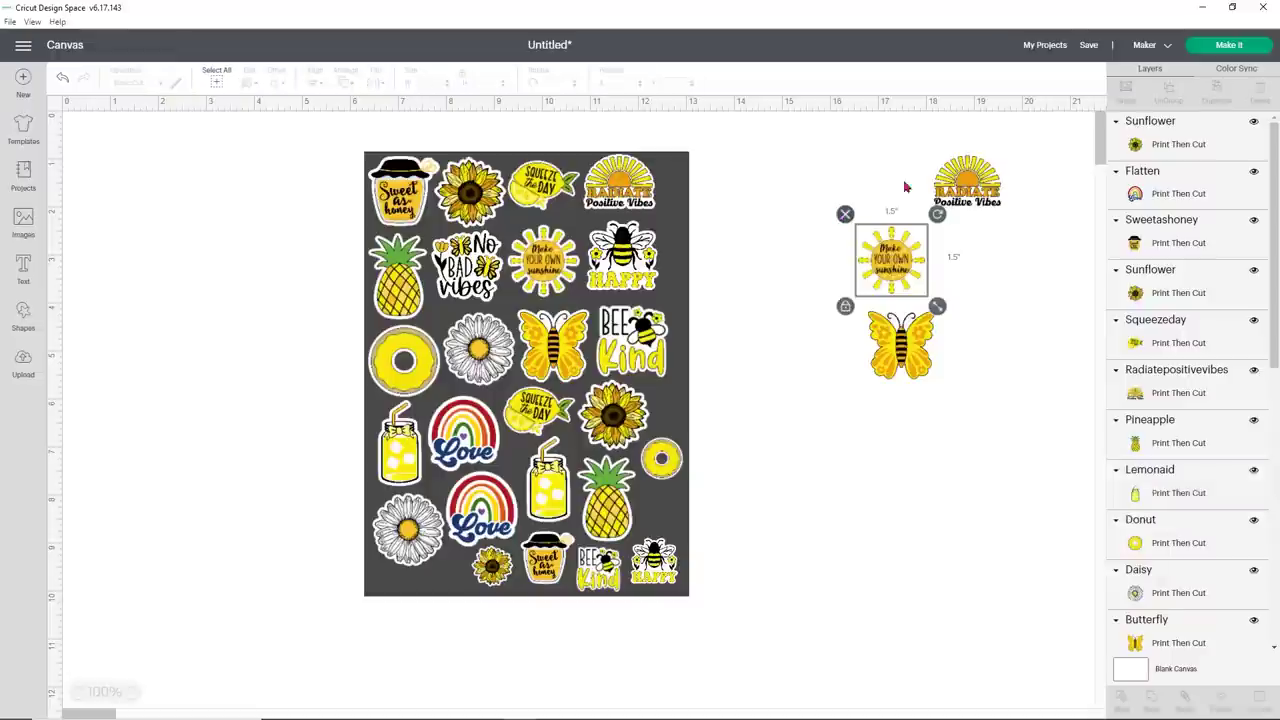
pyautogui.click(952, 180)
pyautogui.click(921, 143)
pyautogui.click(900, 340)
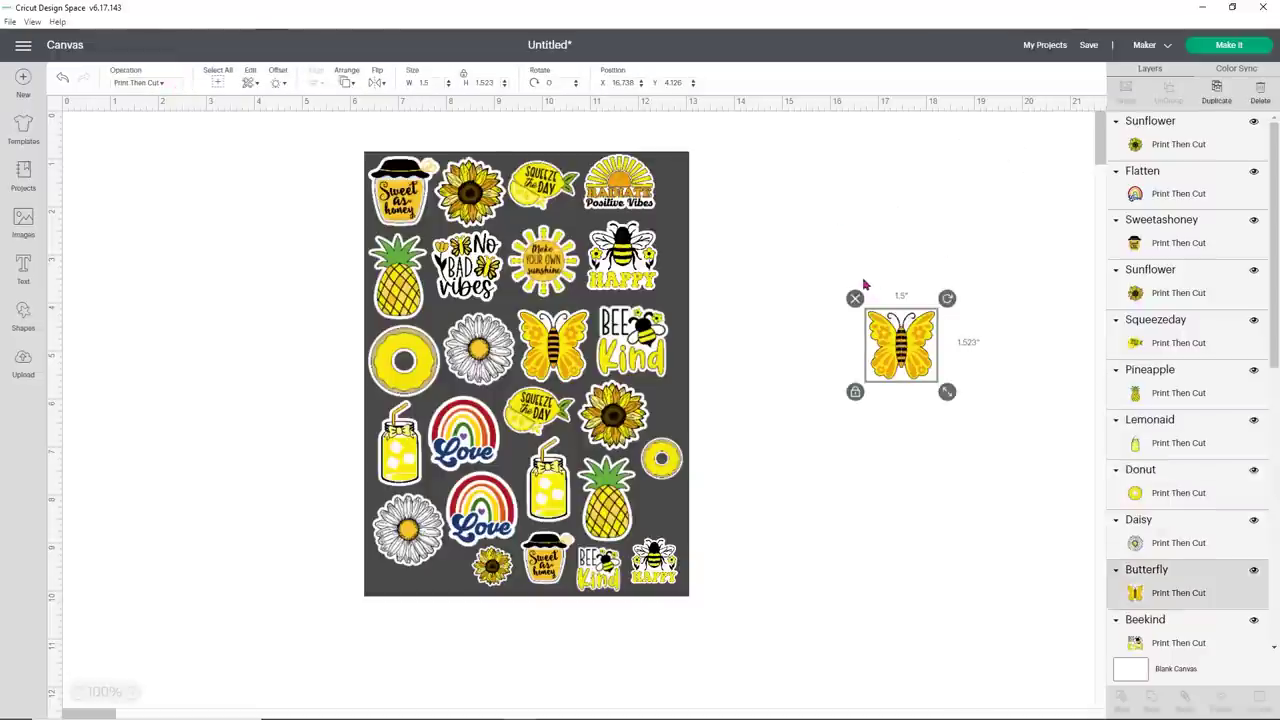
pyautogui.click(857, 301)
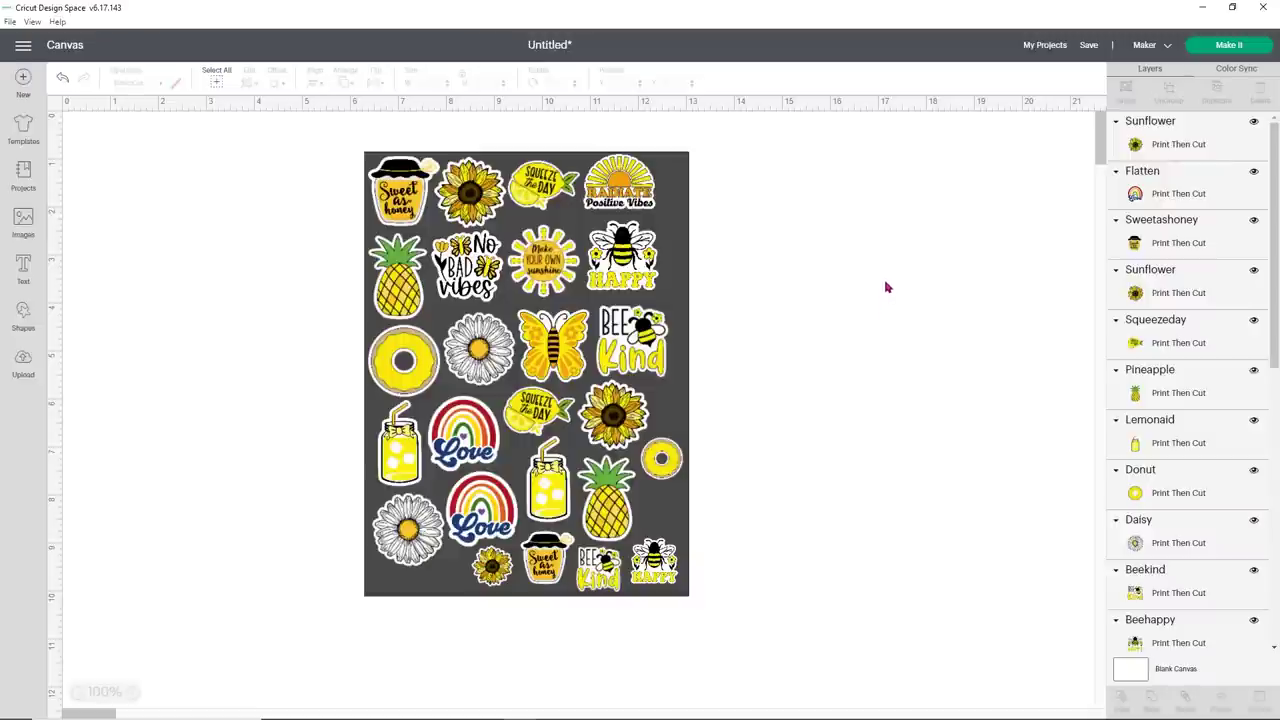
# Save the project as "yellow positive stickers" in the Stickers collection
pyautogui.click(1089, 45)
pyautogui.write('yellow positive')
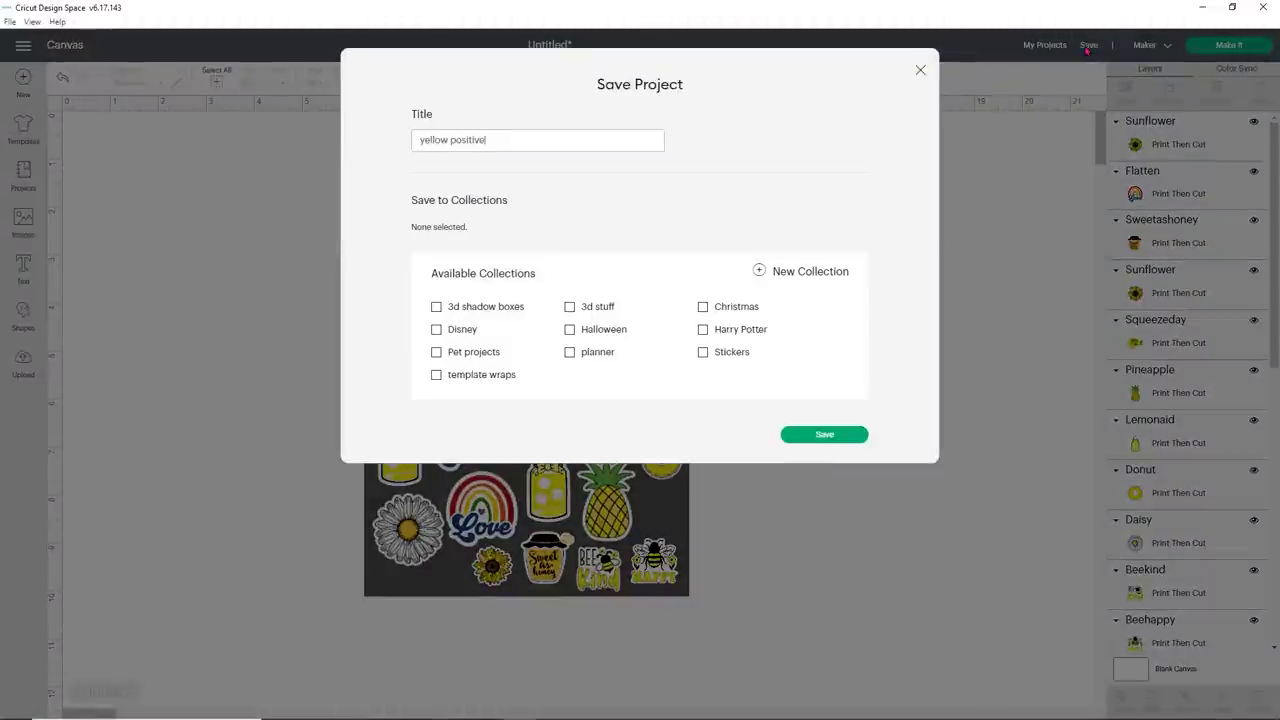
pyautogui.write('kers')
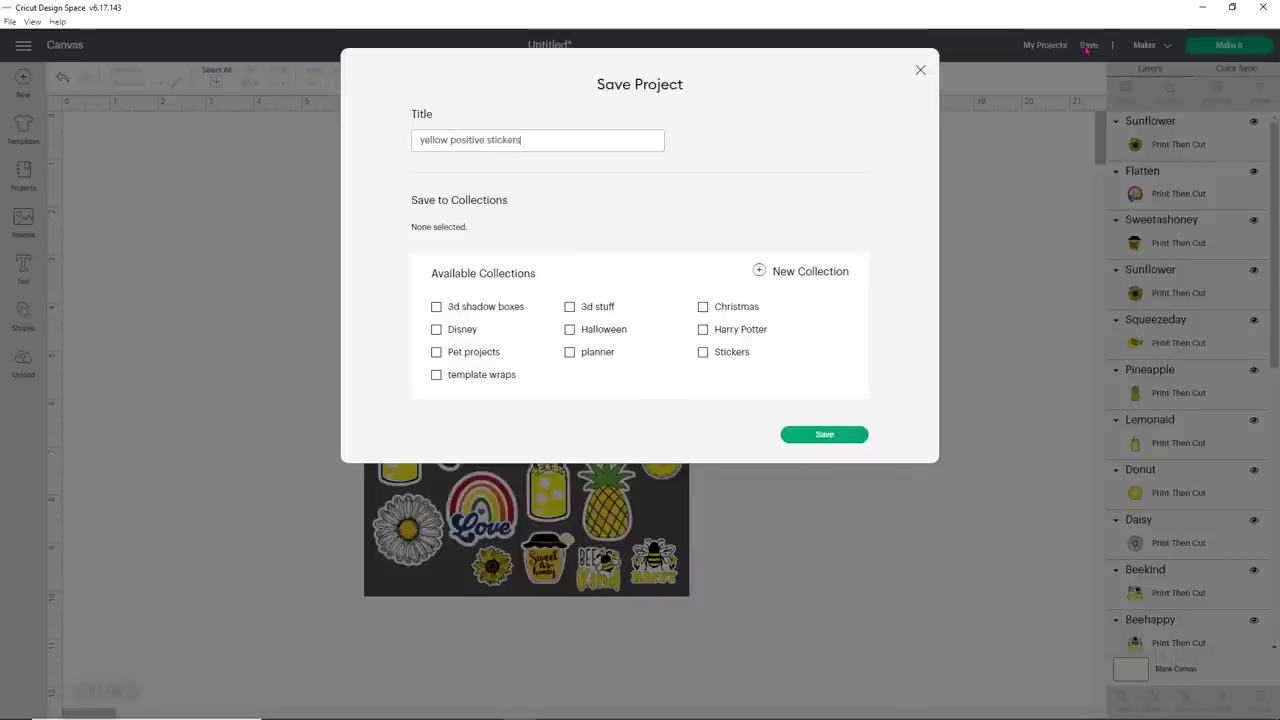
pyautogui.click(703, 352)
pyautogui.click(830, 428)
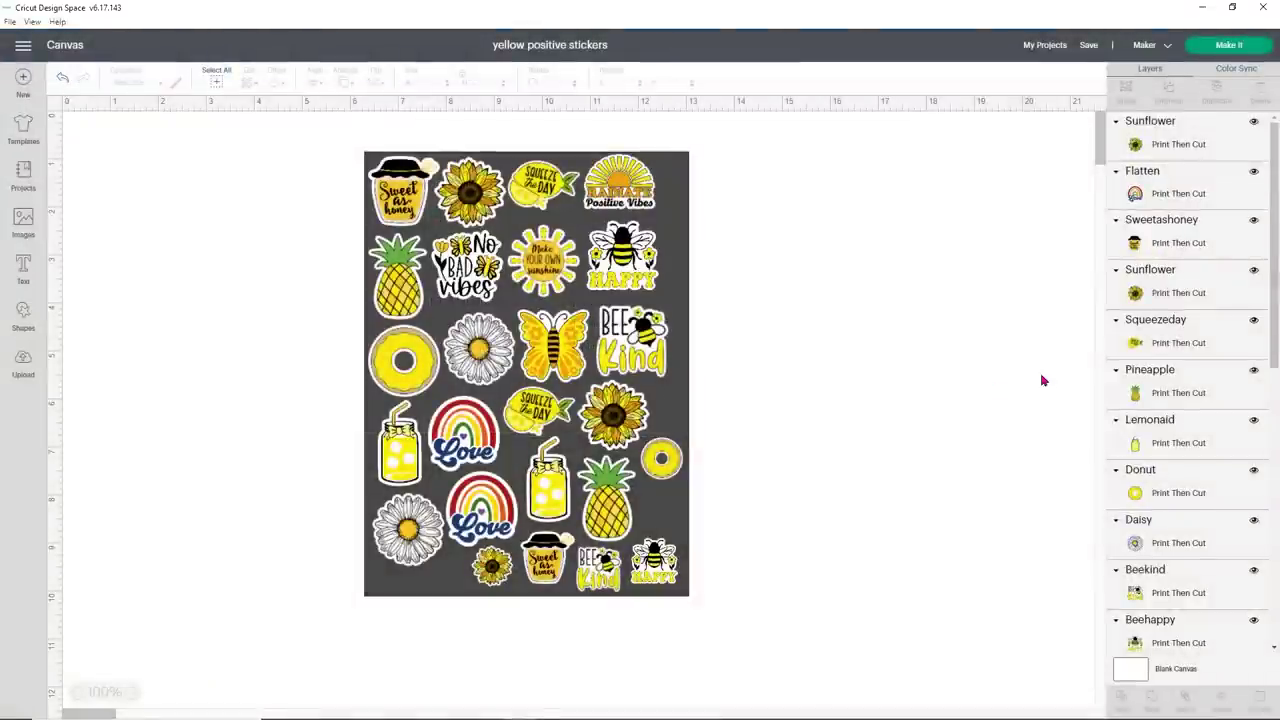
# Duplicate the small donut and place the copy directly below it, beside the lower pineapple
pyautogui.click(668, 466)
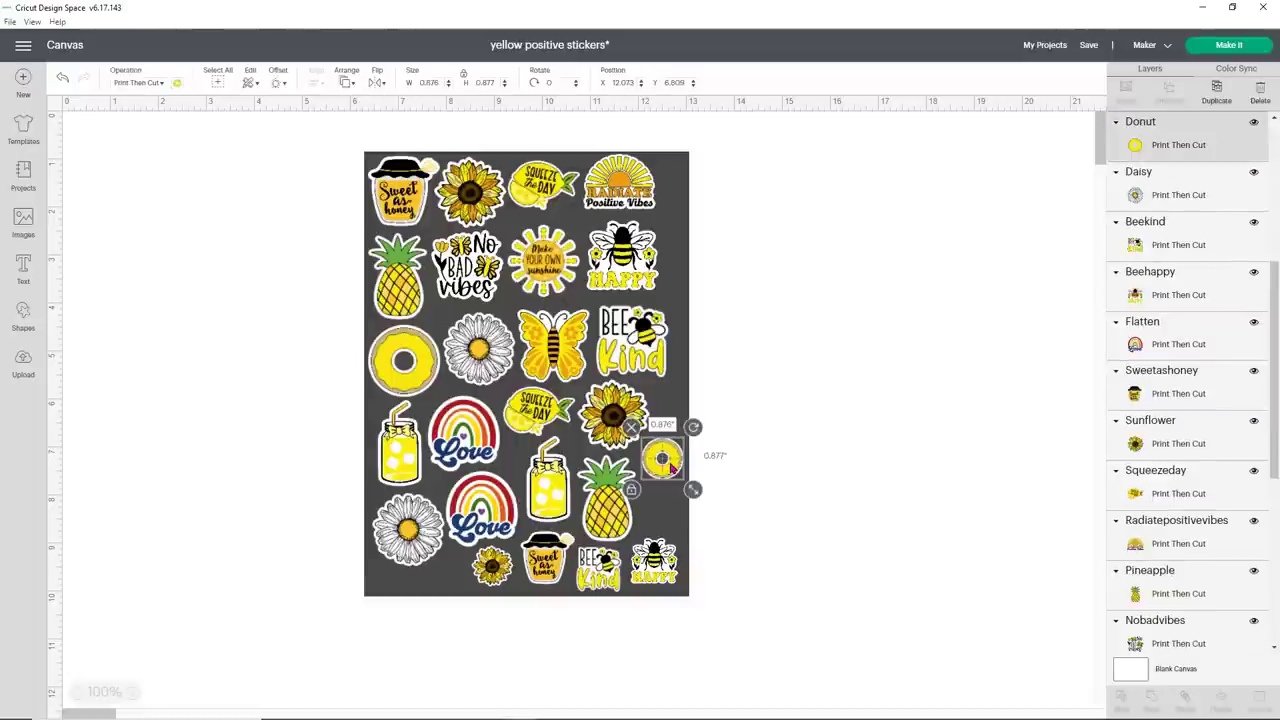
pyautogui.rightClick(670, 468)
pyautogui.click(712, 405)
pyautogui.moveTo(664, 464); pyautogui.dragTo(666, 510)
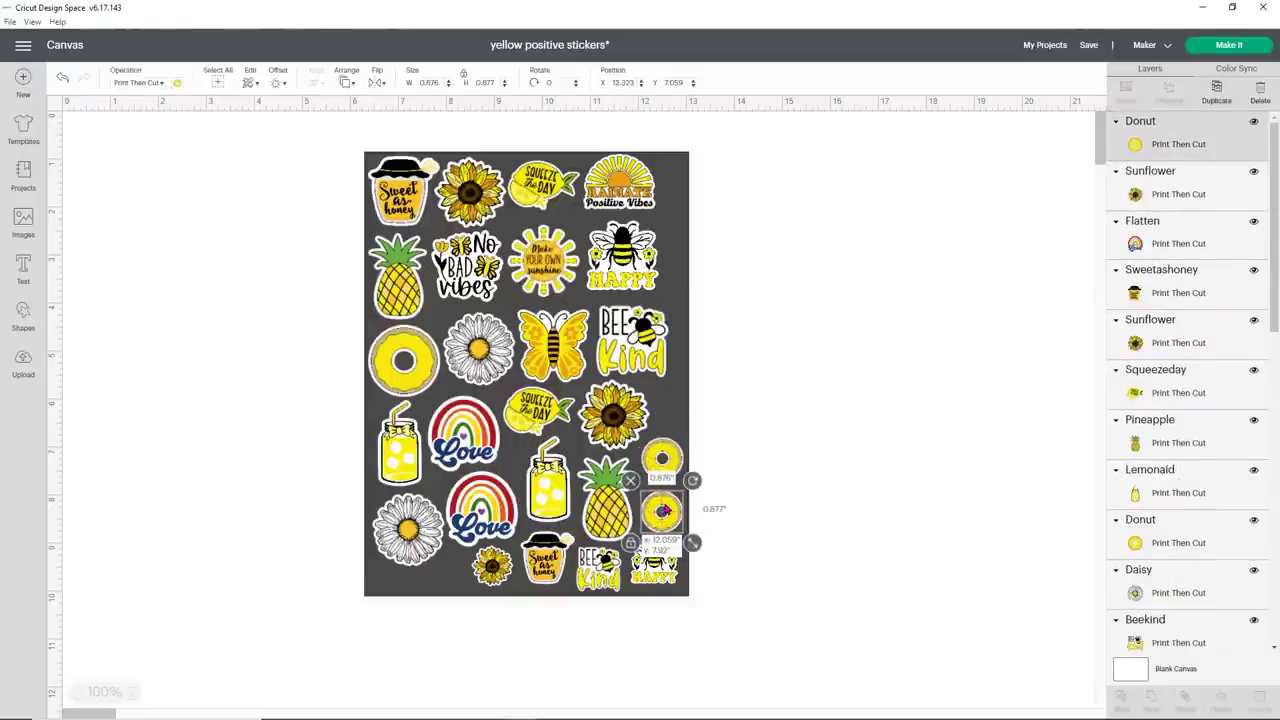
pyautogui.rightClick(743, 451)
# Duplicate the small donut again, shrink the copy to about 0.75 inch wide and place it beside the small sunflower
pyautogui.click(662, 458)
pyautogui.rightClick(668, 460)
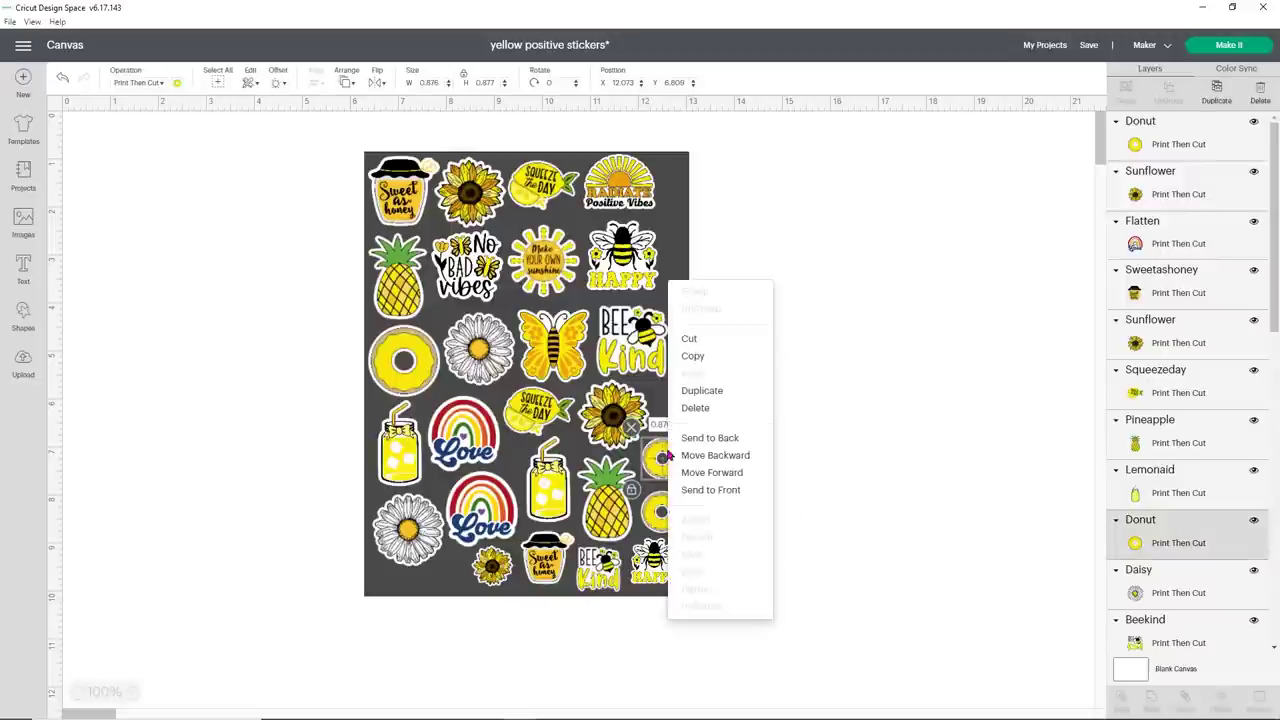
pyautogui.click(697, 390)
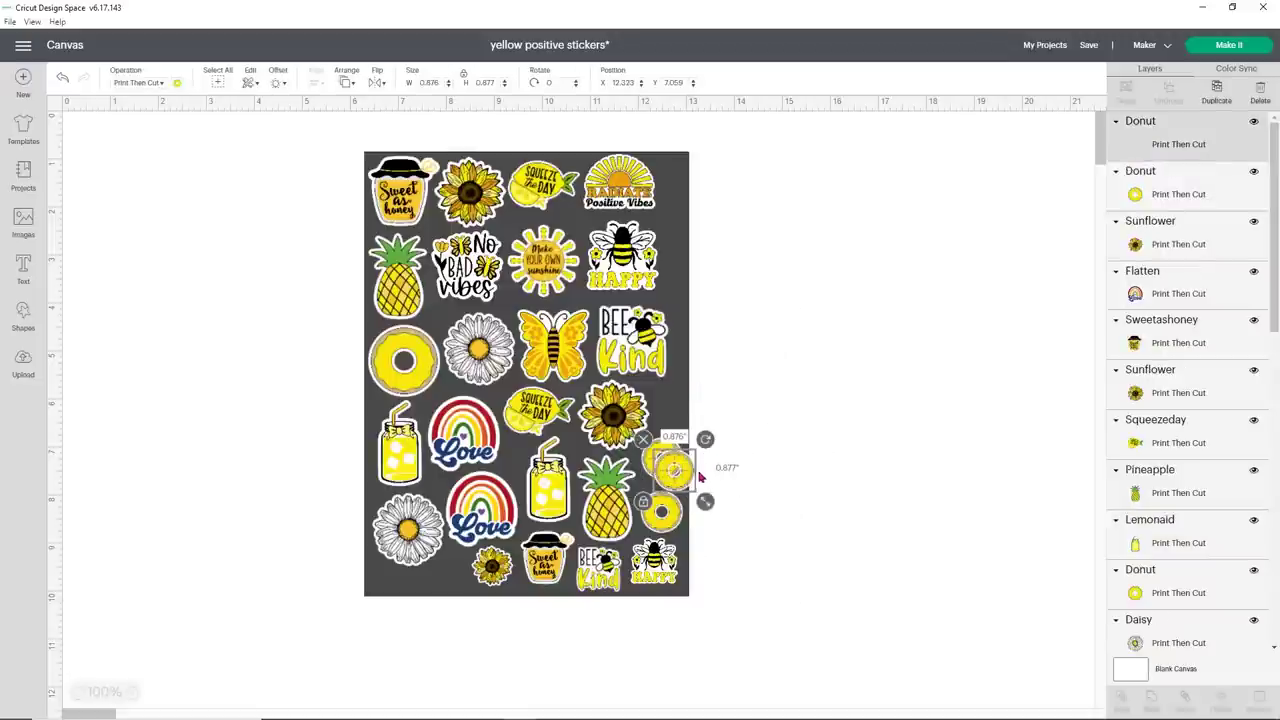
pyautogui.moveTo(690, 470); pyautogui.dragTo(456, 573)
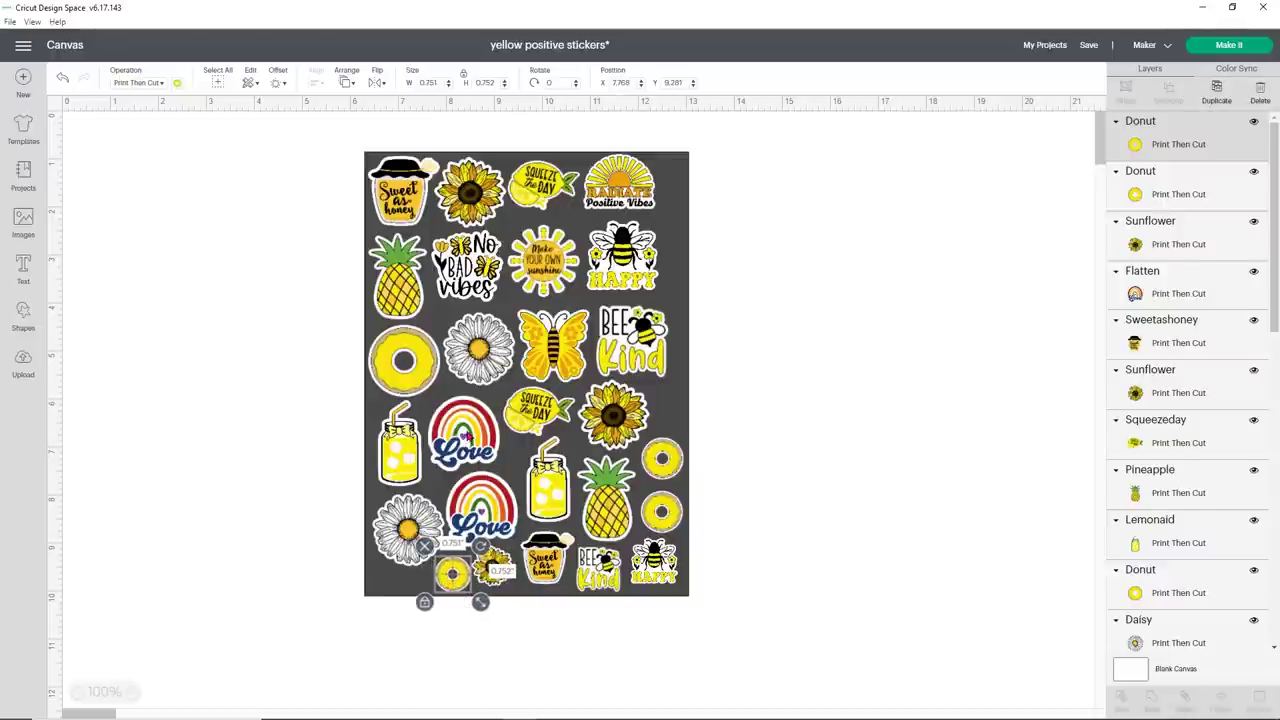
# Shift both rainbows and the lower lemonade jar slightly, and enlarge the lower honey jar to about 1.34 inches wide
pyautogui.moveTo(465, 436); pyautogui.dragTo(461, 423)
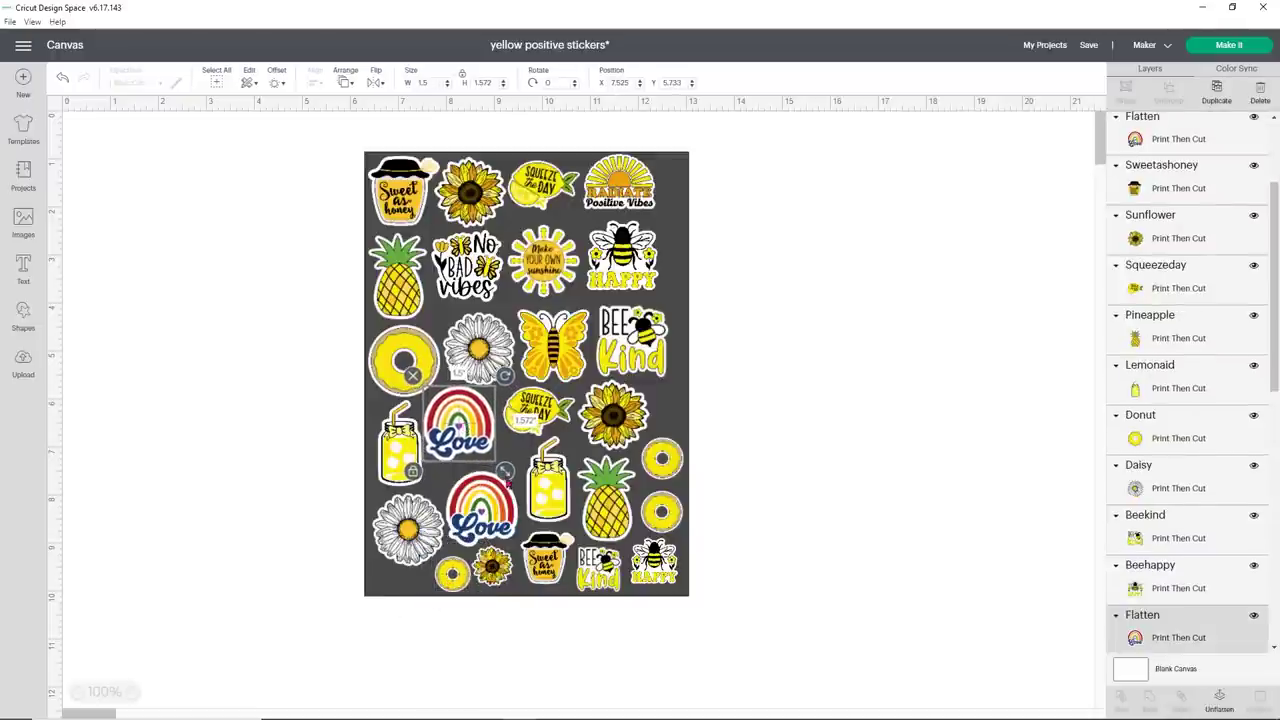
pyautogui.moveTo(502, 512); pyautogui.dragTo(550, 483)
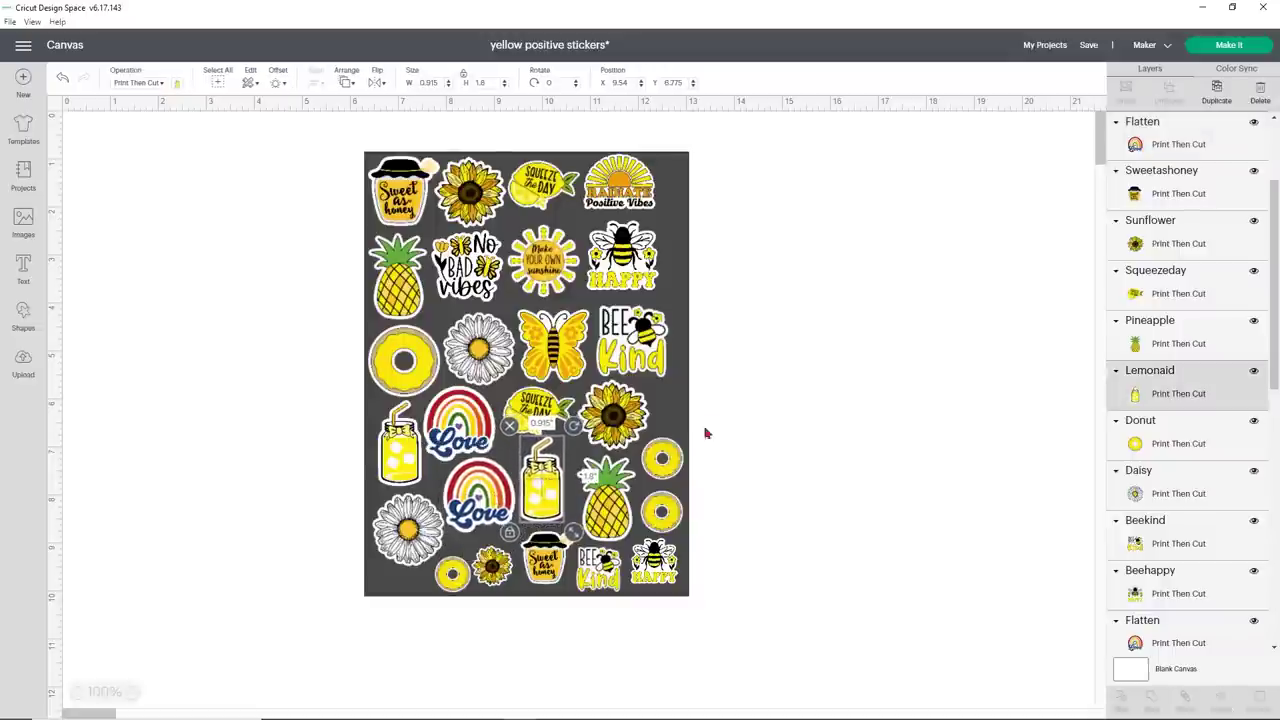
pyautogui.click(552, 552)
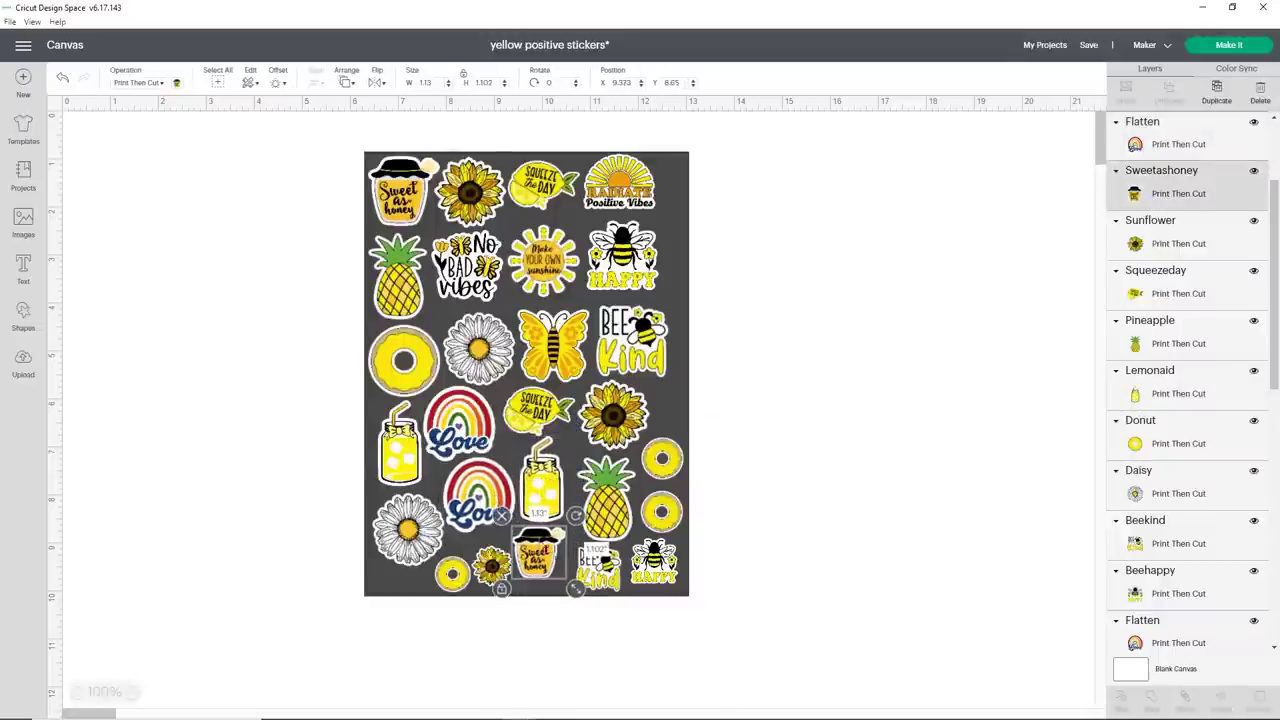
pyautogui.moveTo(585, 597); pyautogui.dragTo(589, 600)
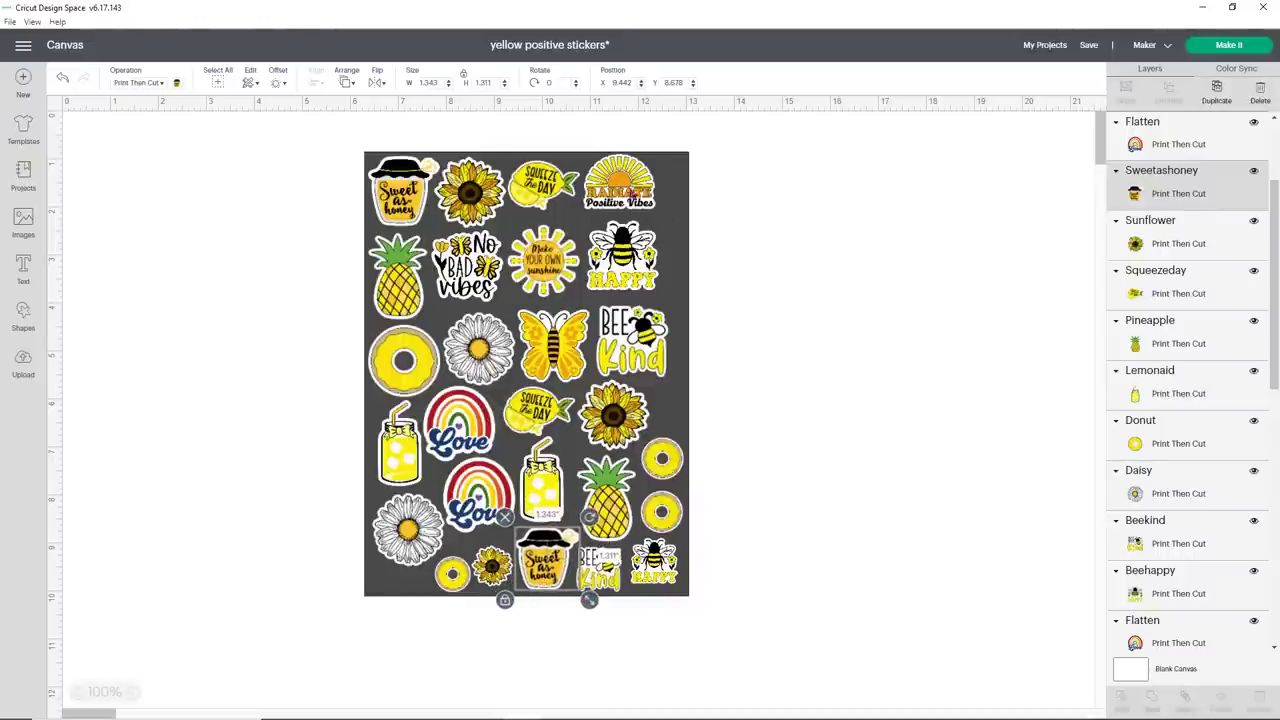
# Shift the top-row Radiate Positive Vibes and Squeeze the Day stickers outward, and place a lemonade jar copy about 0.53 inch wide beside the sunflower
pyautogui.moveTo(632, 190); pyautogui.dragTo(648, 188)
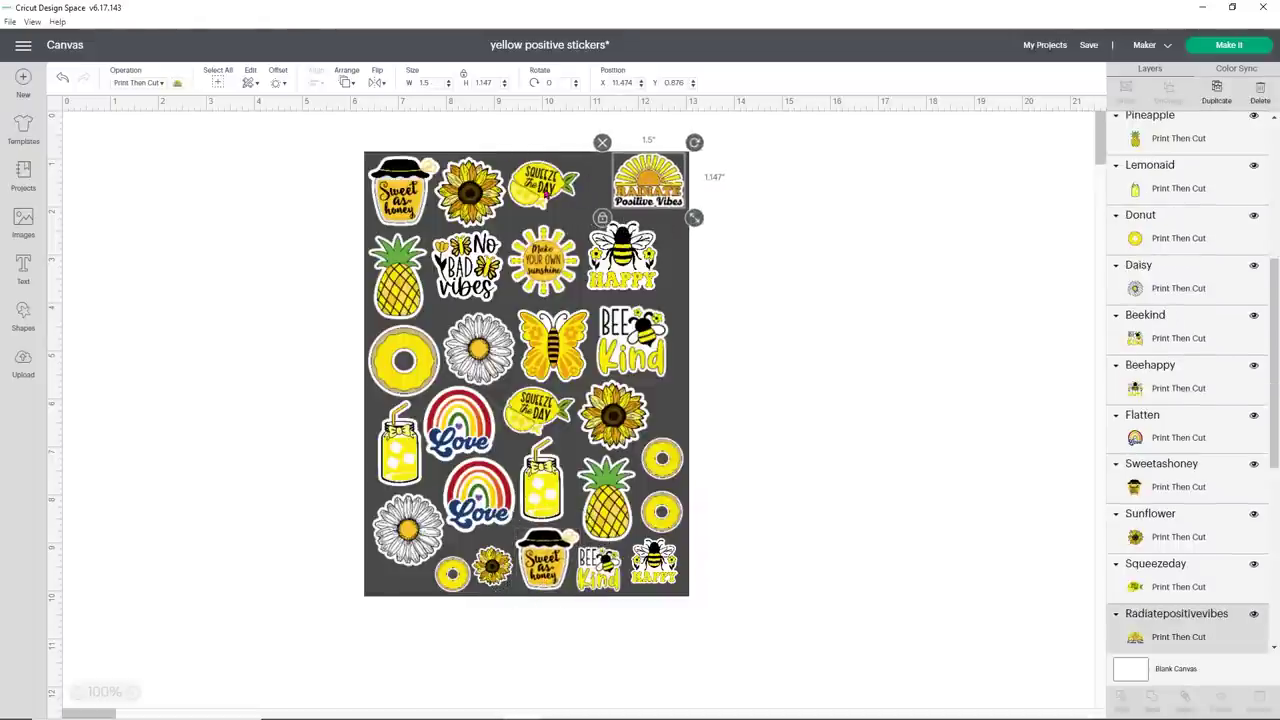
pyautogui.moveTo(545, 196); pyautogui.dragTo(578, 196)
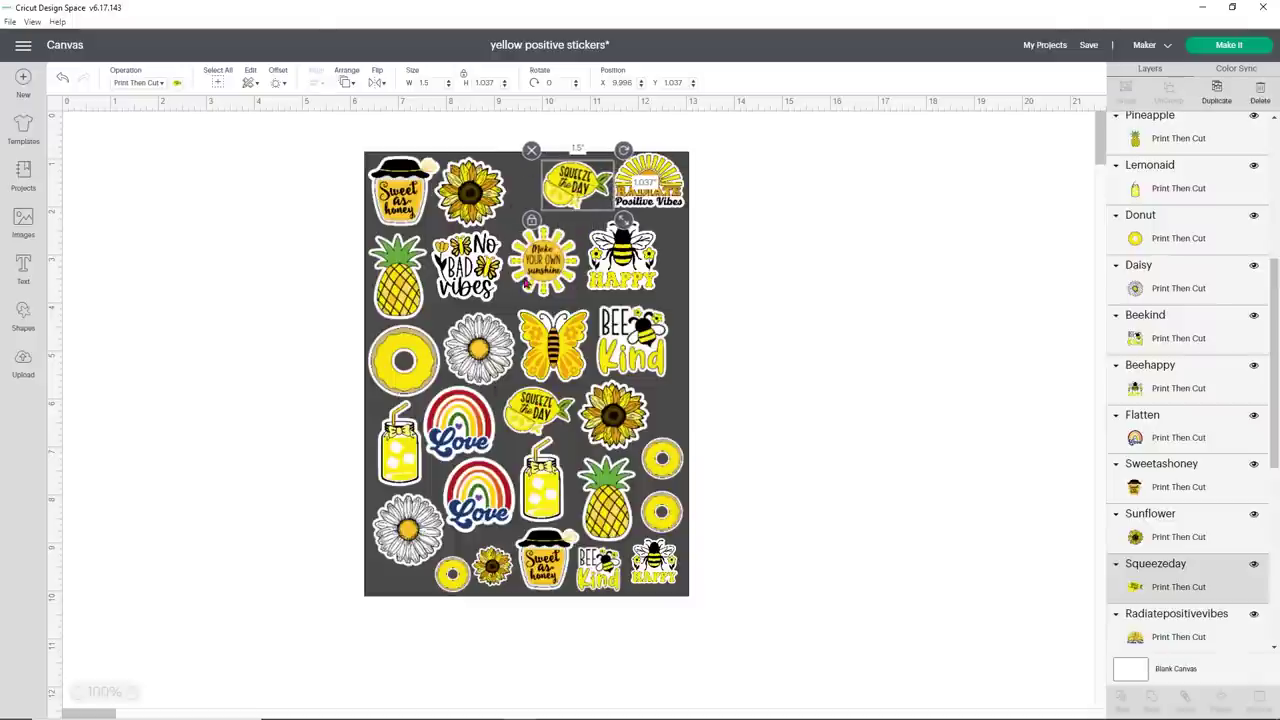
pyautogui.click(397, 440)
pyautogui.rightClick(397, 440)
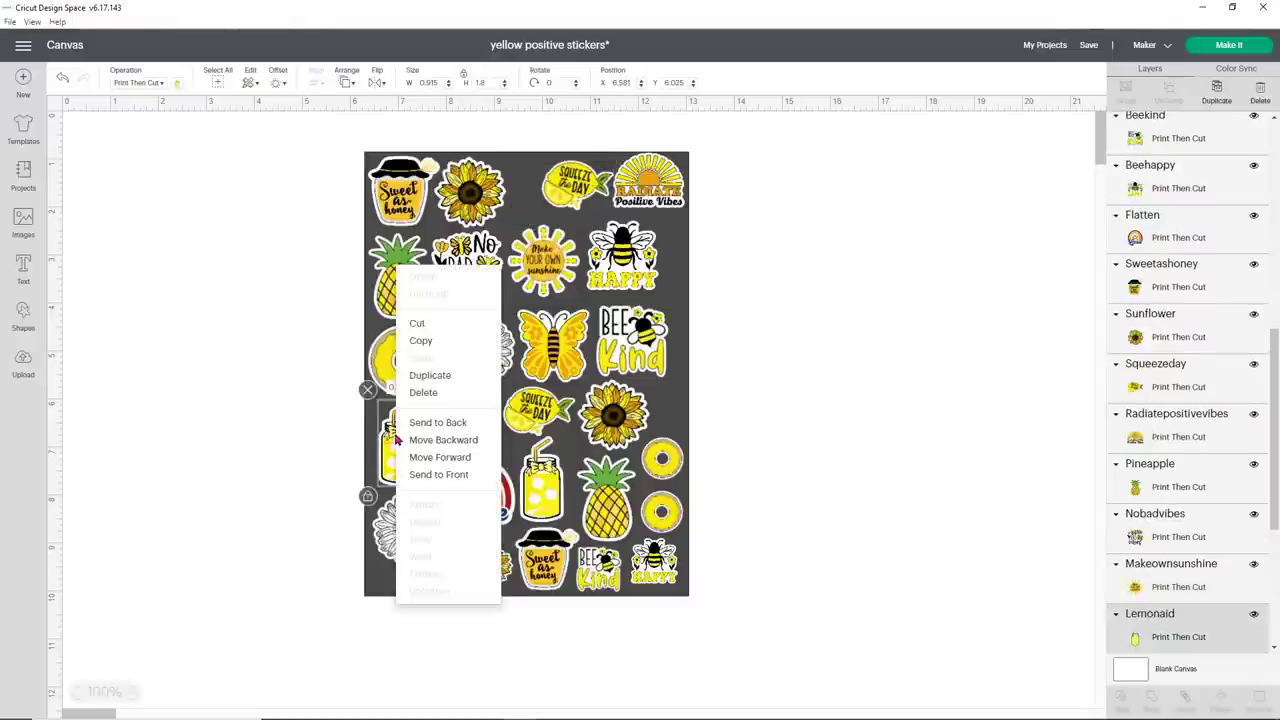
pyautogui.click(424, 375)
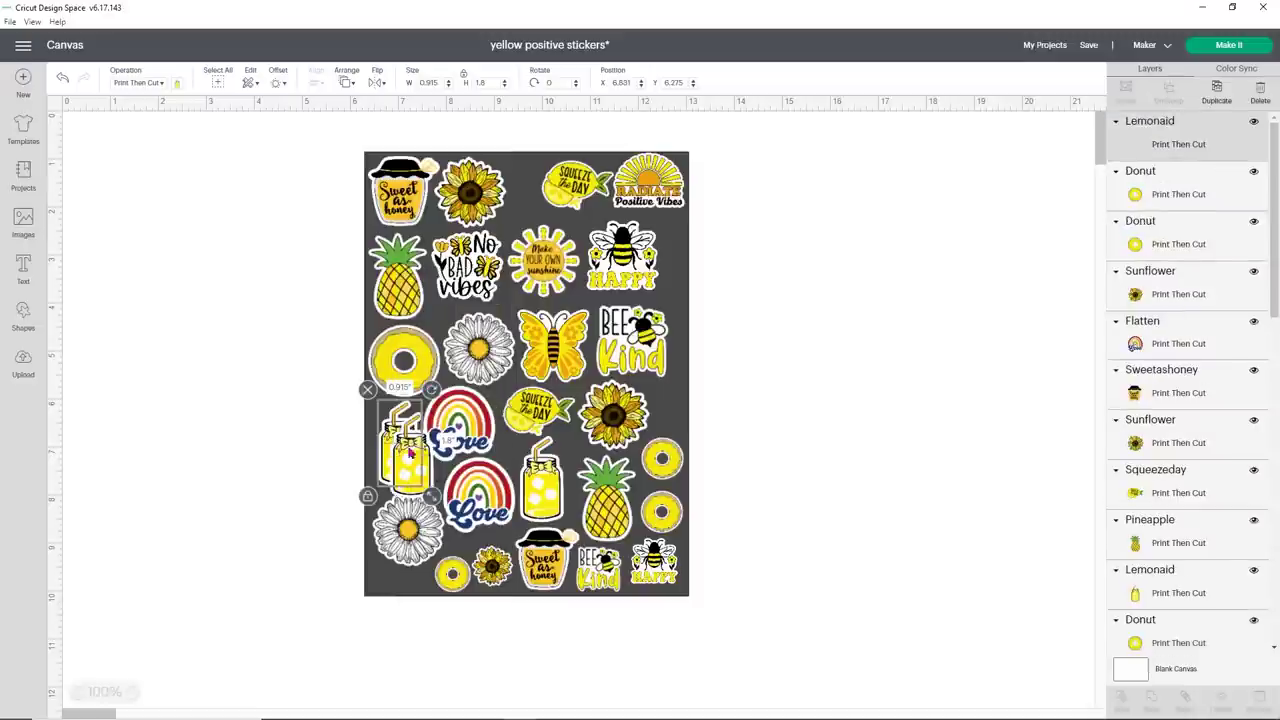
pyautogui.moveTo(410, 455); pyautogui.dragTo(522, 199)
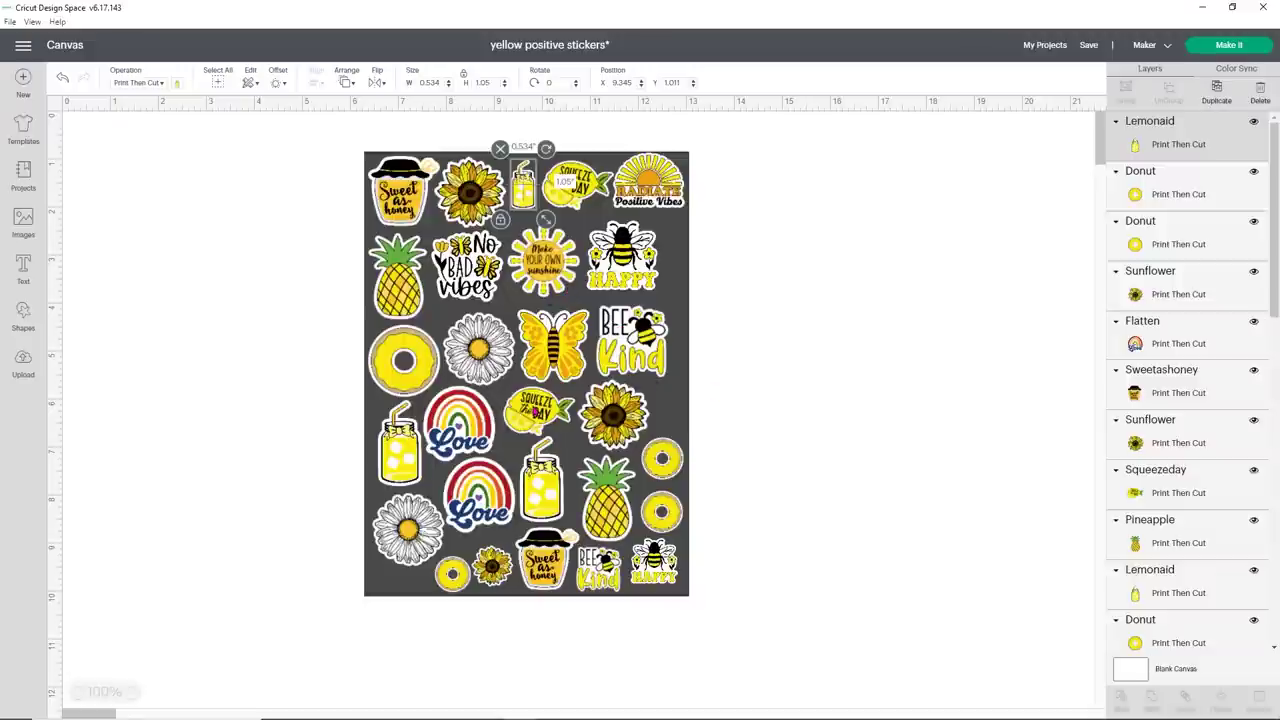
# Shift the upper Bee Happy and Make Your Own Sunshine stickers toward the sheet's right edge and nudge Radiate Positive Vibes slightly down
pyautogui.moveTo(633, 258); pyautogui.dragTo(665, 257)
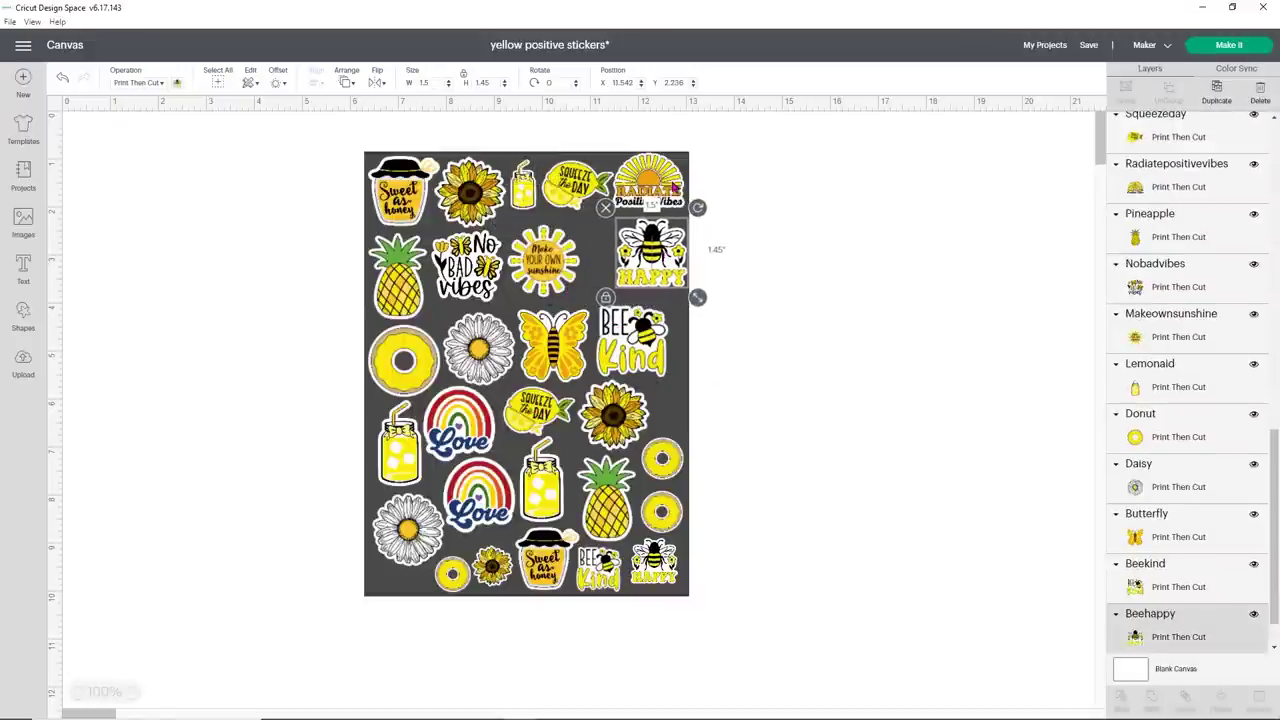
pyautogui.moveTo(676, 187); pyautogui.dragTo(677, 191)
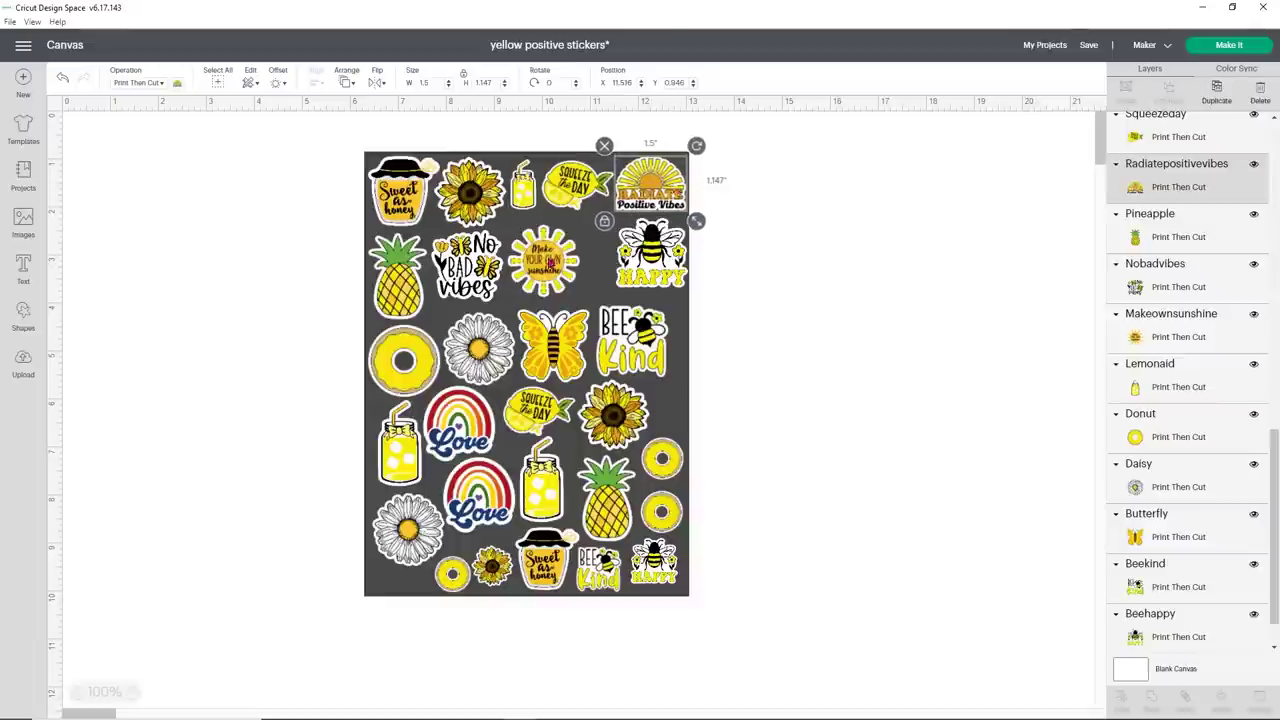
pyautogui.moveTo(550, 262); pyautogui.dragTo(585, 258)
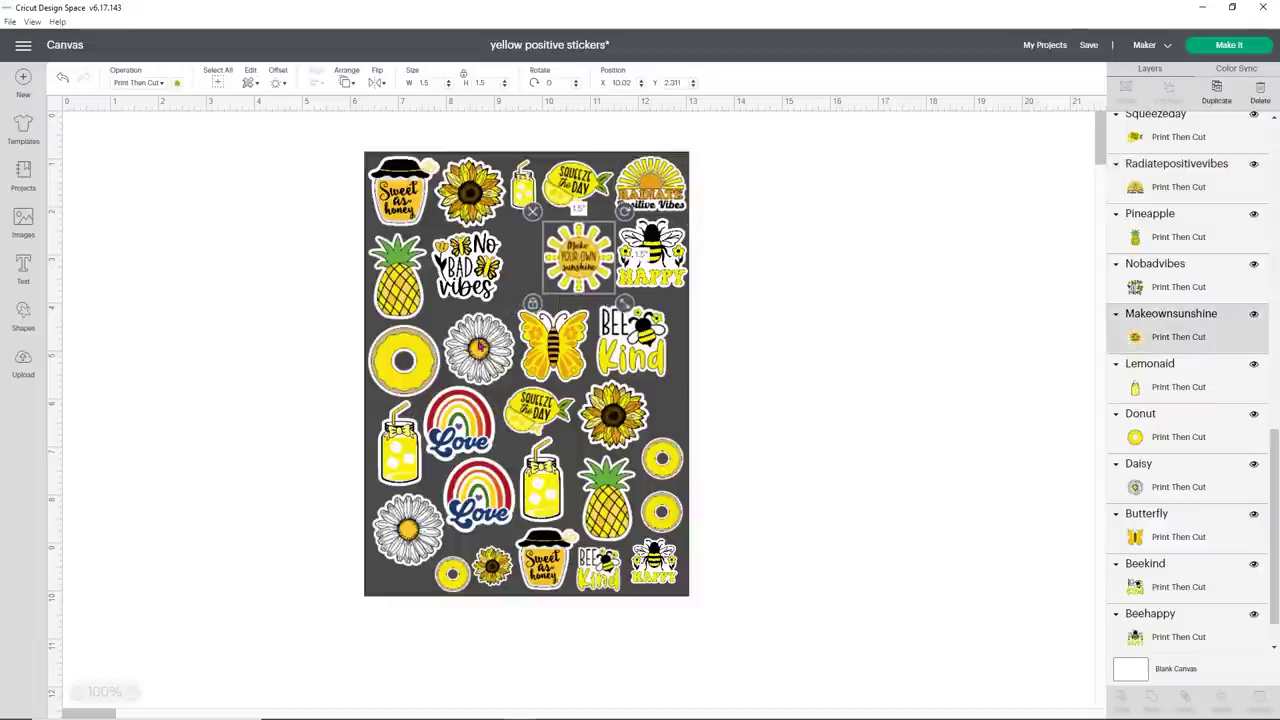
# Place two shrunken copies of the lower pineapple, one upright and one turned sideways, between No Bad Vibes and Make Your Own Sunshine
pyautogui.click(612, 508)
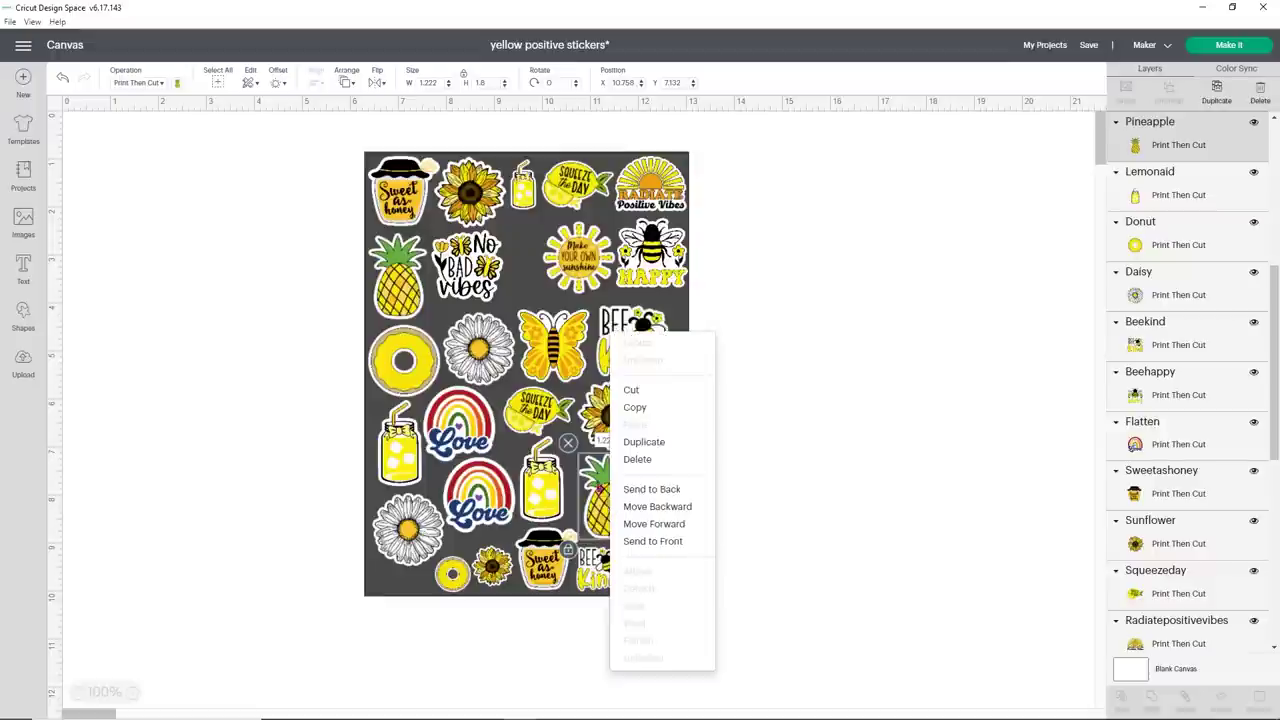
pyautogui.click(636, 442)
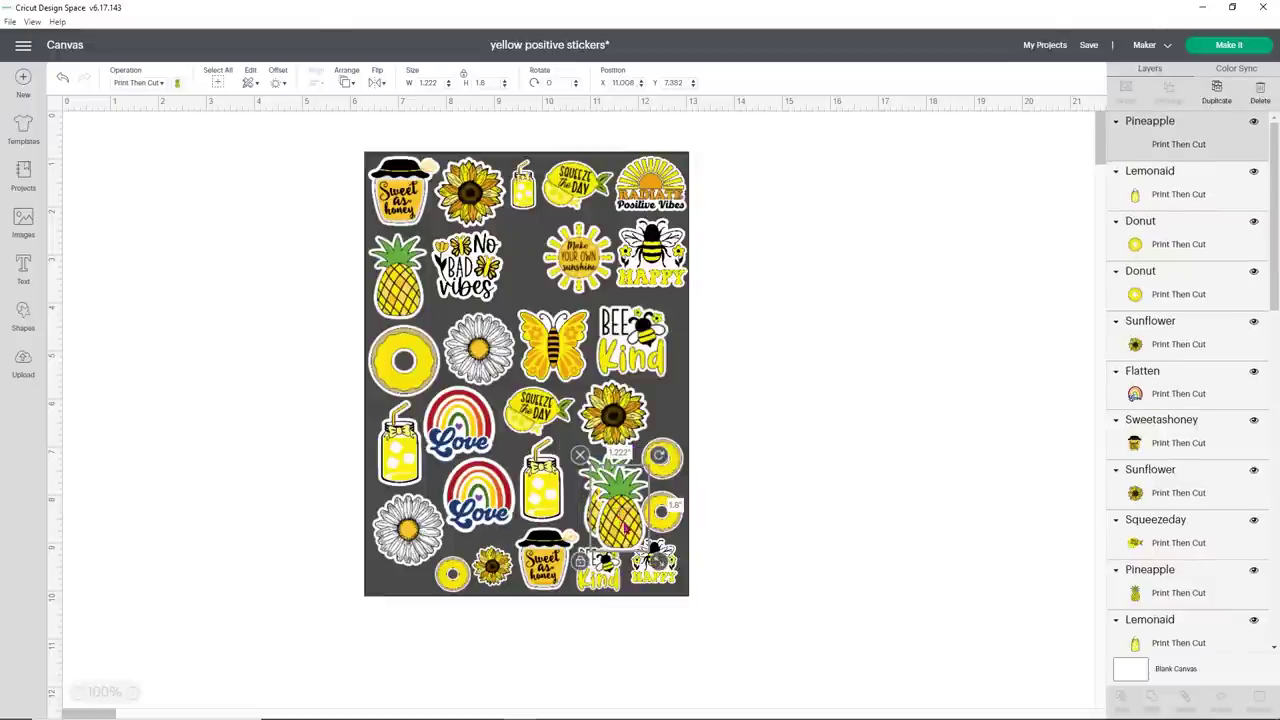
pyautogui.moveTo(620, 510); pyautogui.dragTo(523, 272)
pyautogui.click(743, 340)
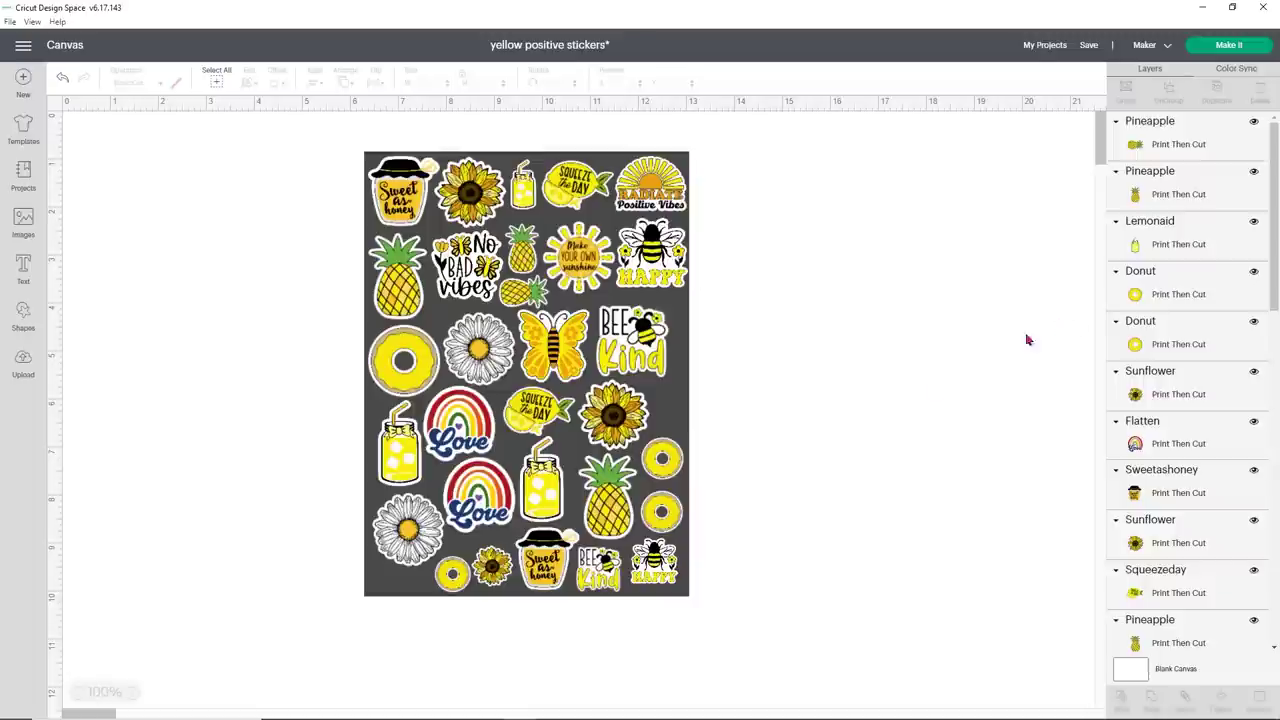
# Duplicate the upper small donut, shrink the copy to about 0.71 inch wide and place it above the original, beside the lower full-size sunflower
pyautogui.rightClick(670, 455)
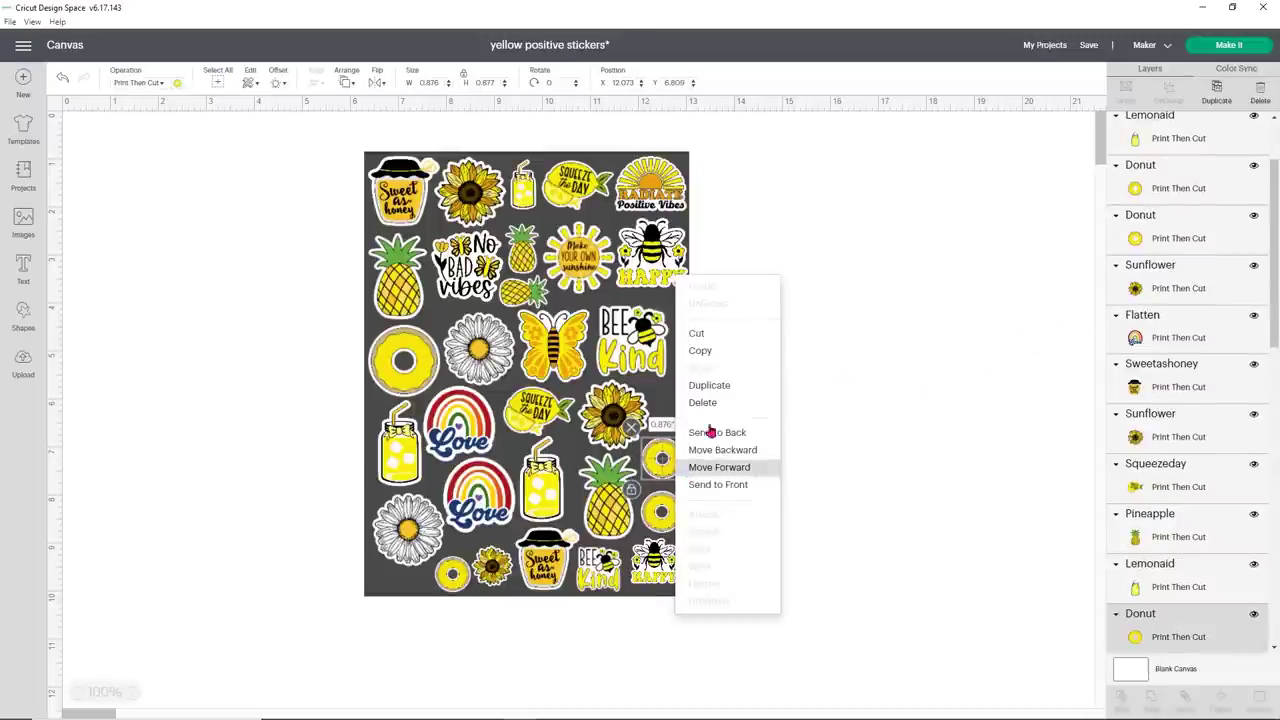
pyautogui.click(719, 396)
pyautogui.moveTo(668, 470); pyautogui.dragTo(666, 399)
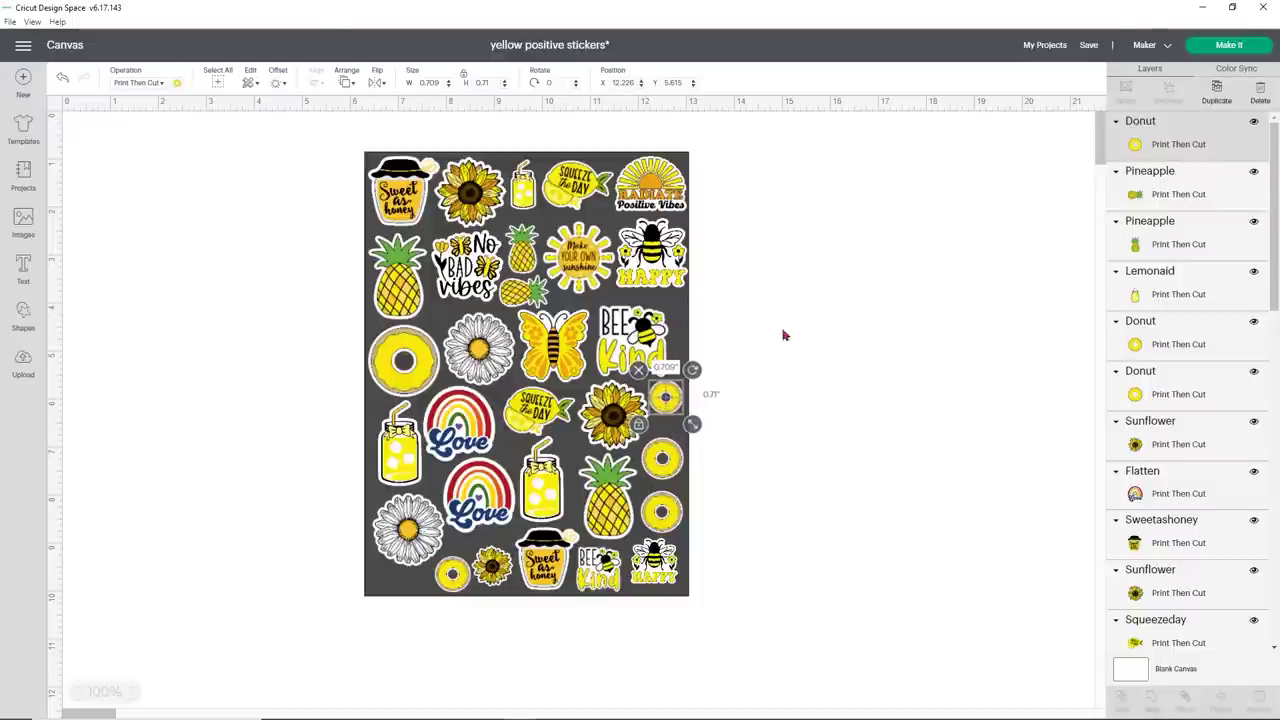
pyautogui.click(751, 349)
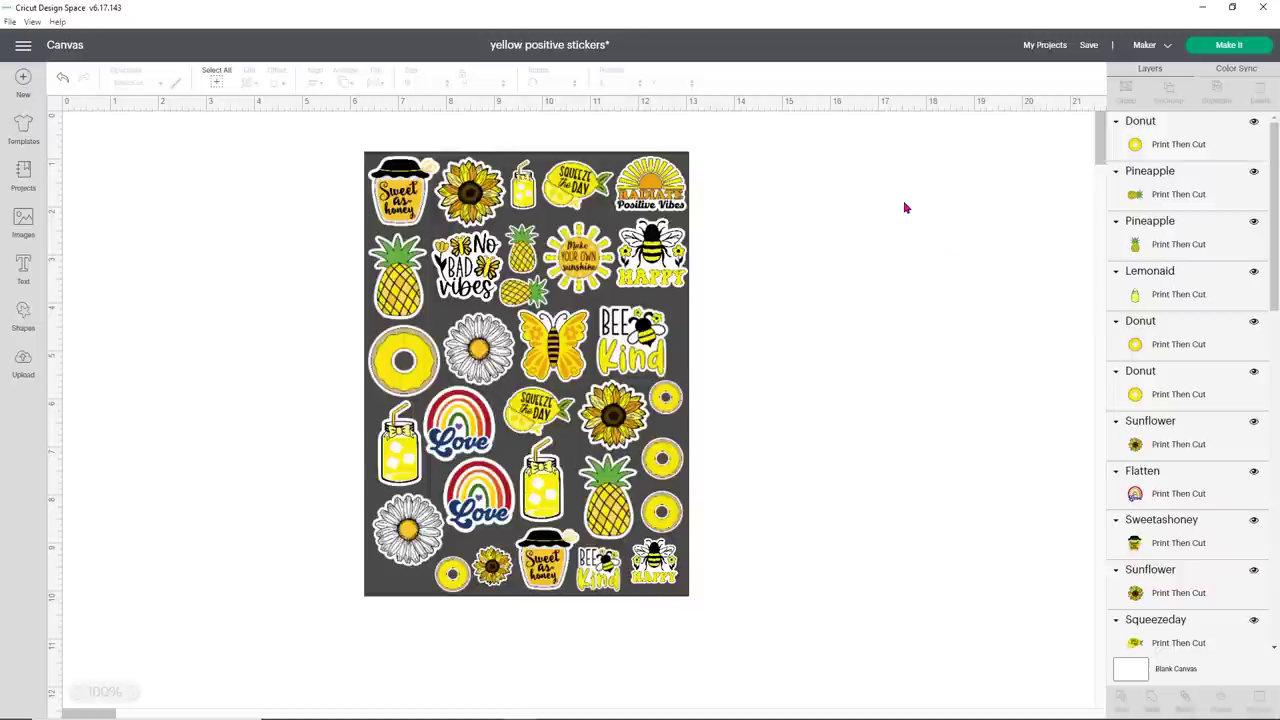
# Hide the dark gray background square layer and save the project
pyautogui.scroll(-8, 1200, 338)
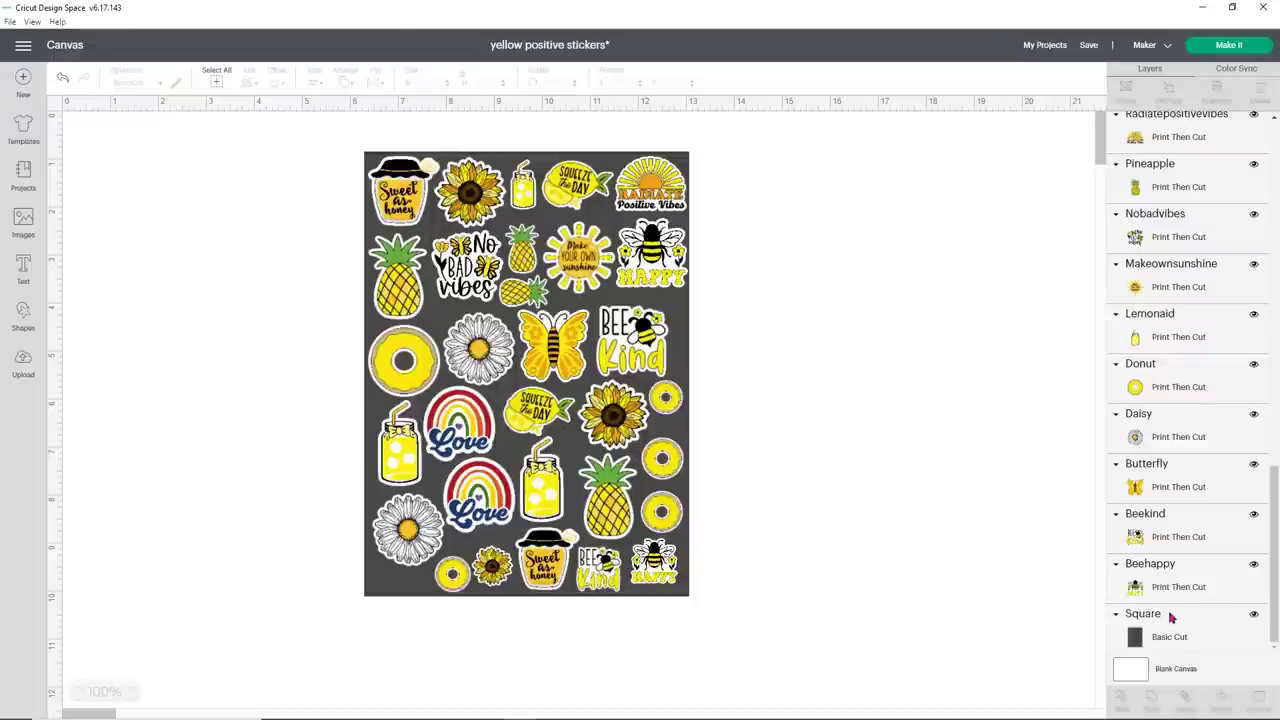
pyautogui.click(1252, 615)
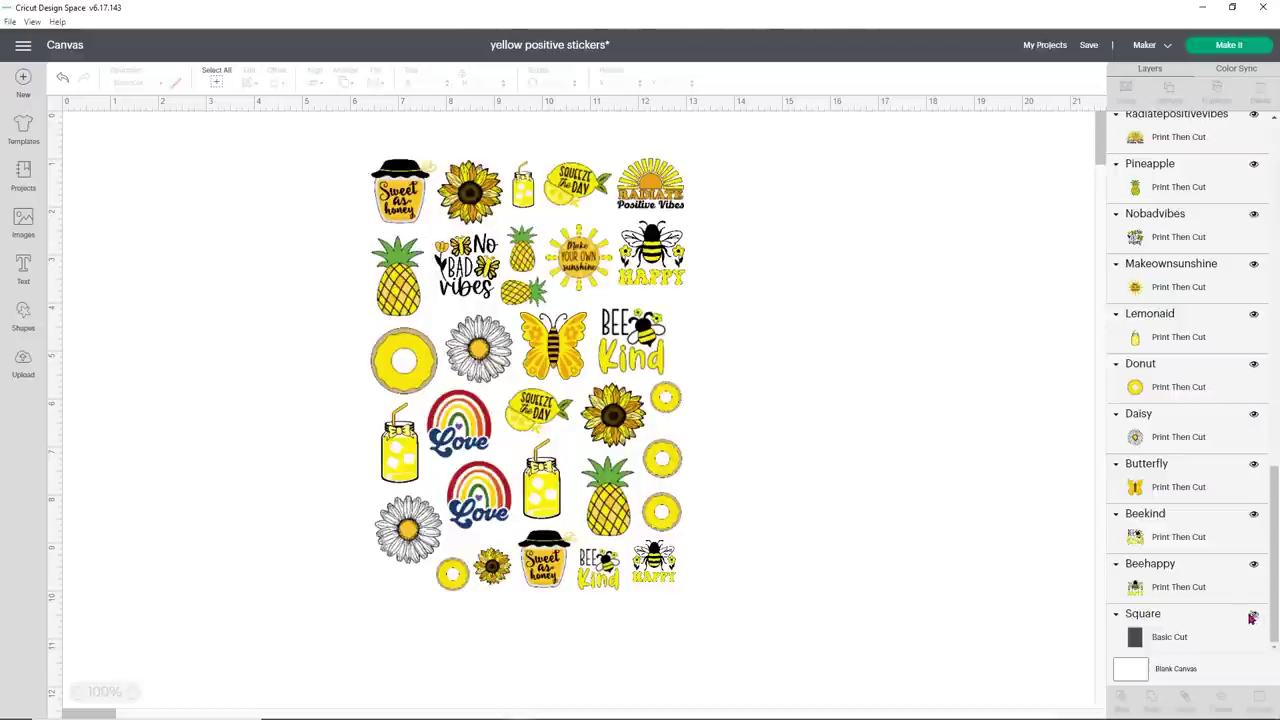
pyautogui.click(1252, 615)
pyautogui.click(1249, 615)
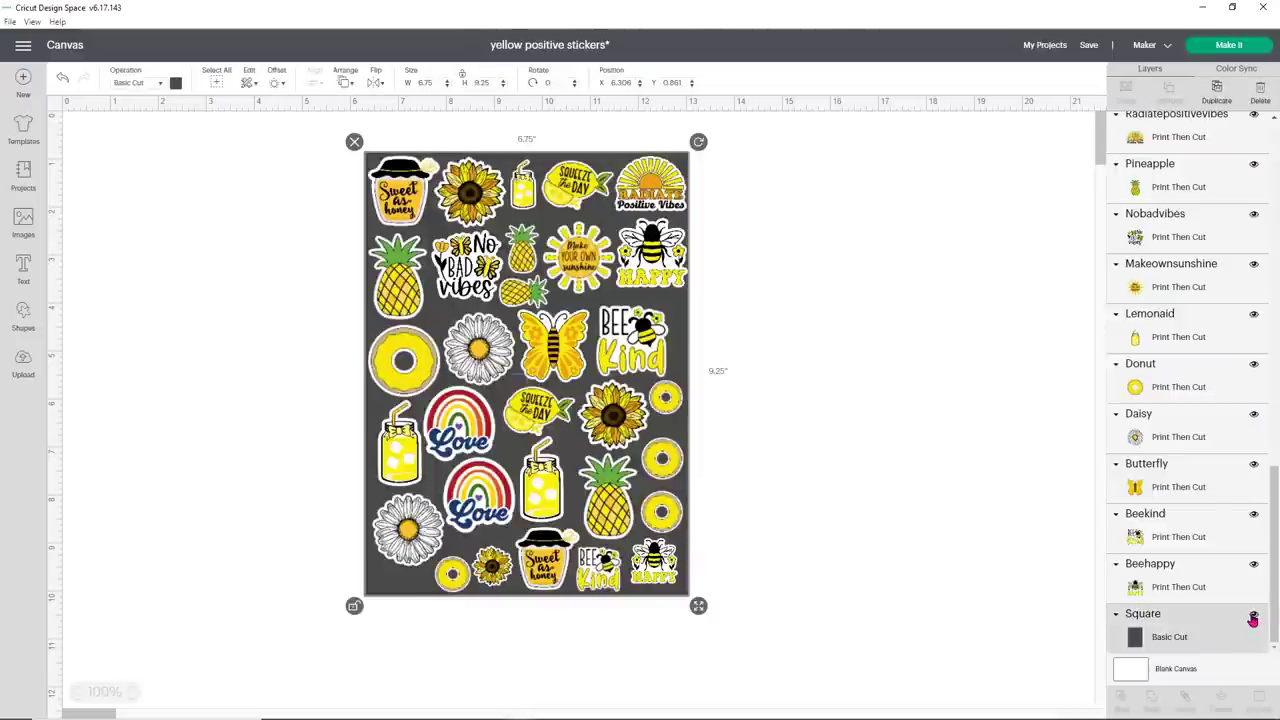
pyautogui.click(1252, 615)
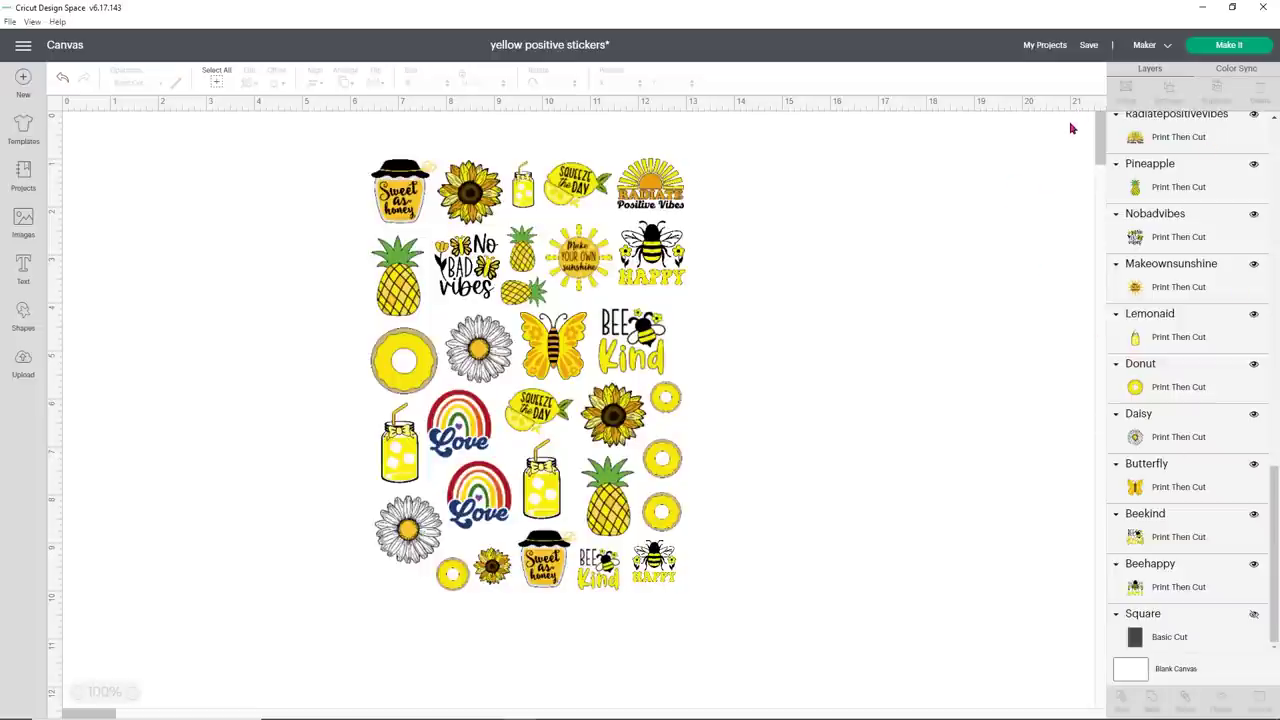
pyautogui.hotkey('ctrl', 's')
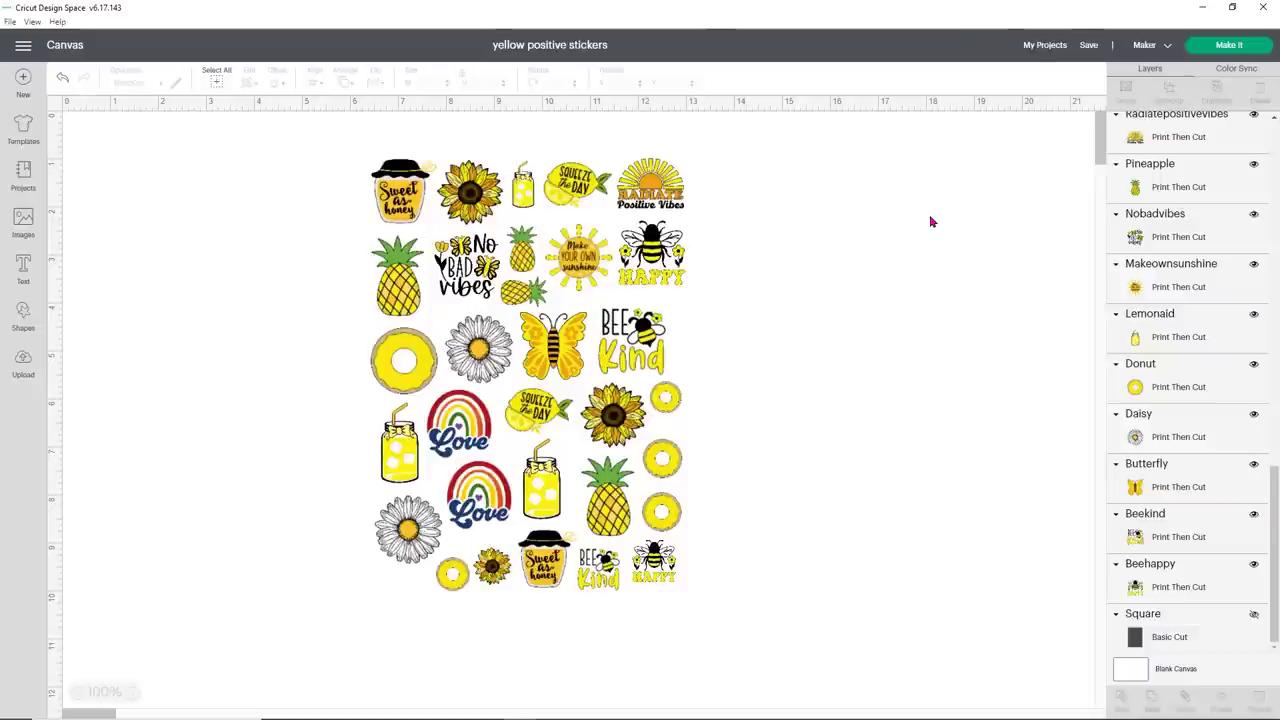
# Check how the stickers are distributed over both mats in the Prepare preview, and return to the canvas
pyautogui.click(1218, 54)
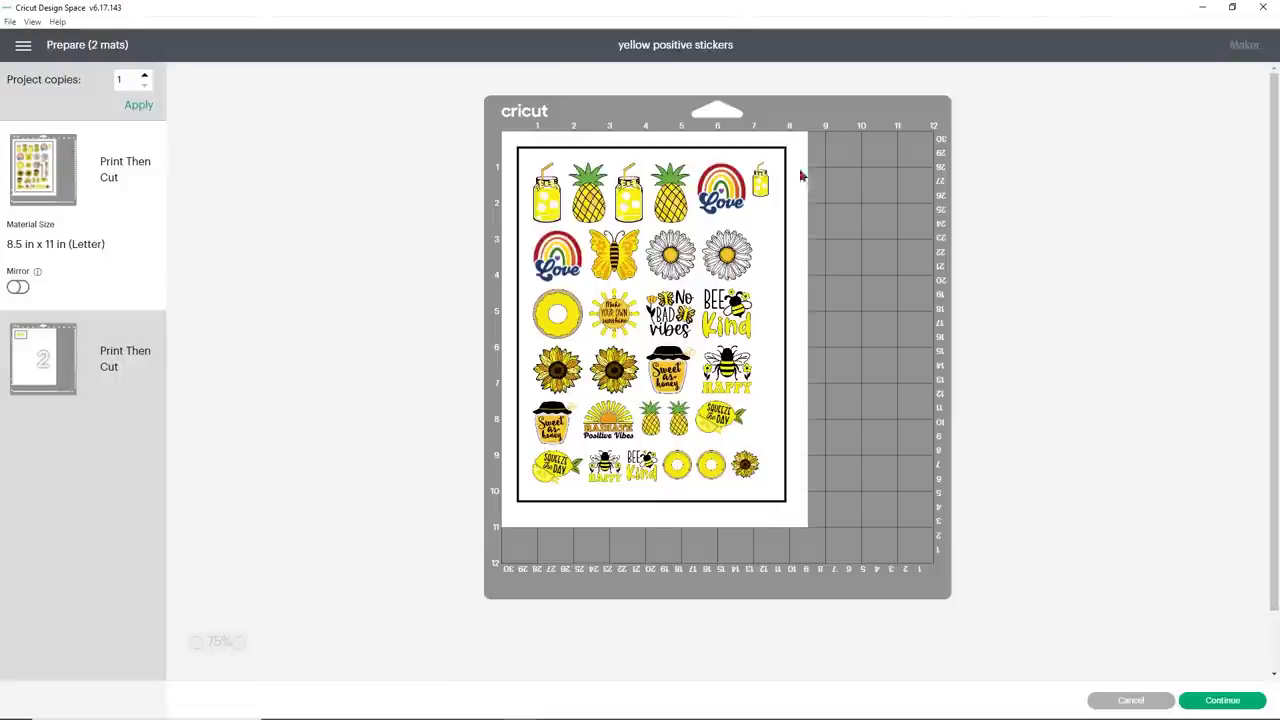
pyautogui.click(26, 349)
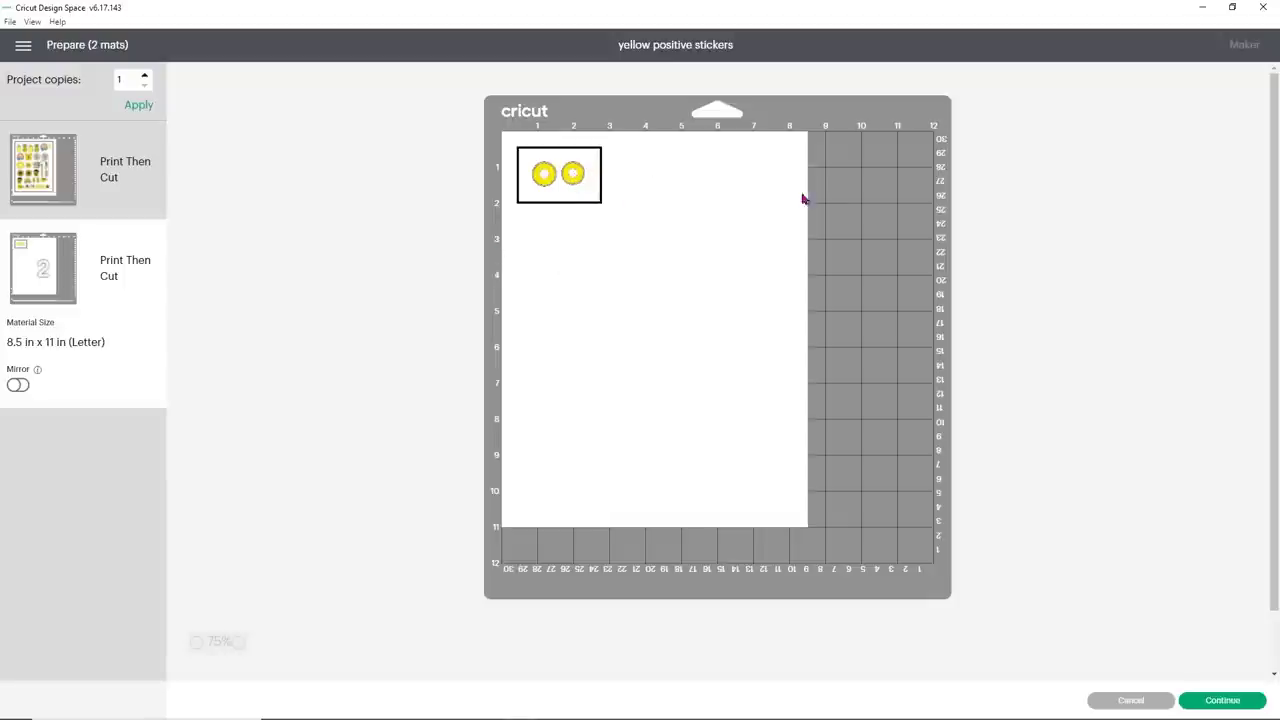
pyautogui.click(1130, 701)
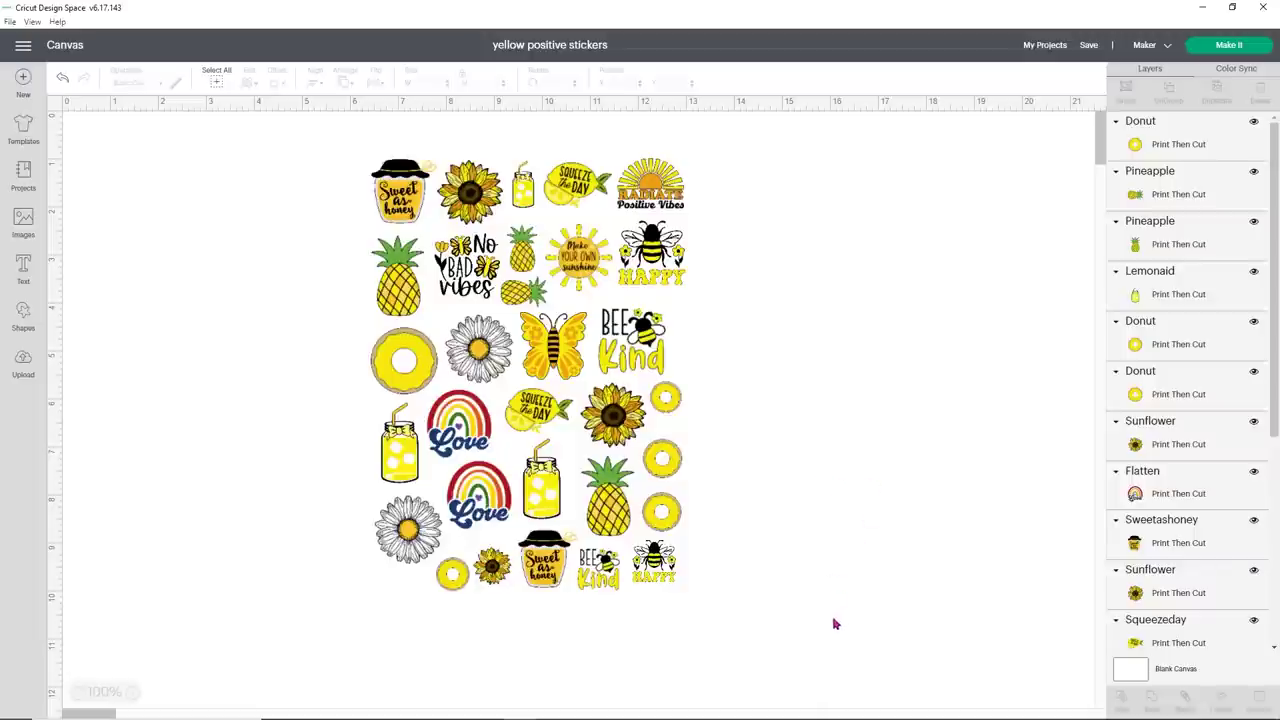
# Select all the stickers together and set their overall width to 6.7 inches
pyautogui.moveTo(780, 618); pyautogui.dragTo(313, 134)
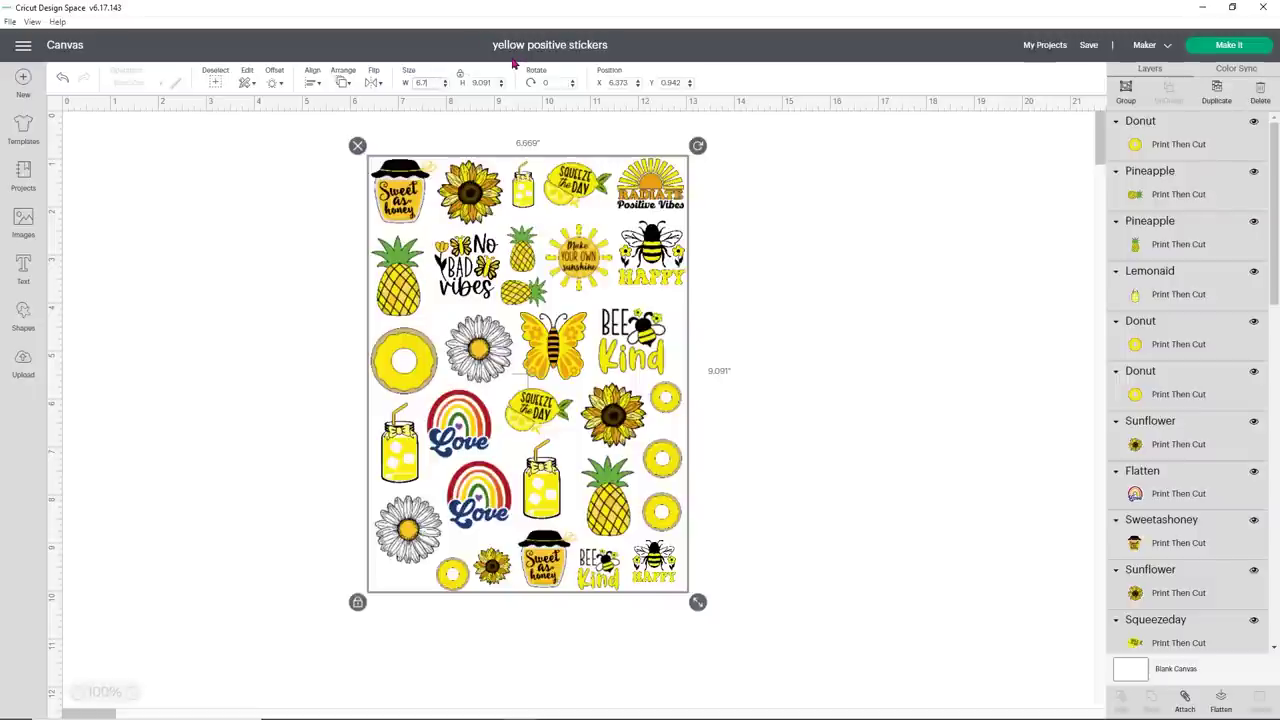
pyautogui.press('Return')
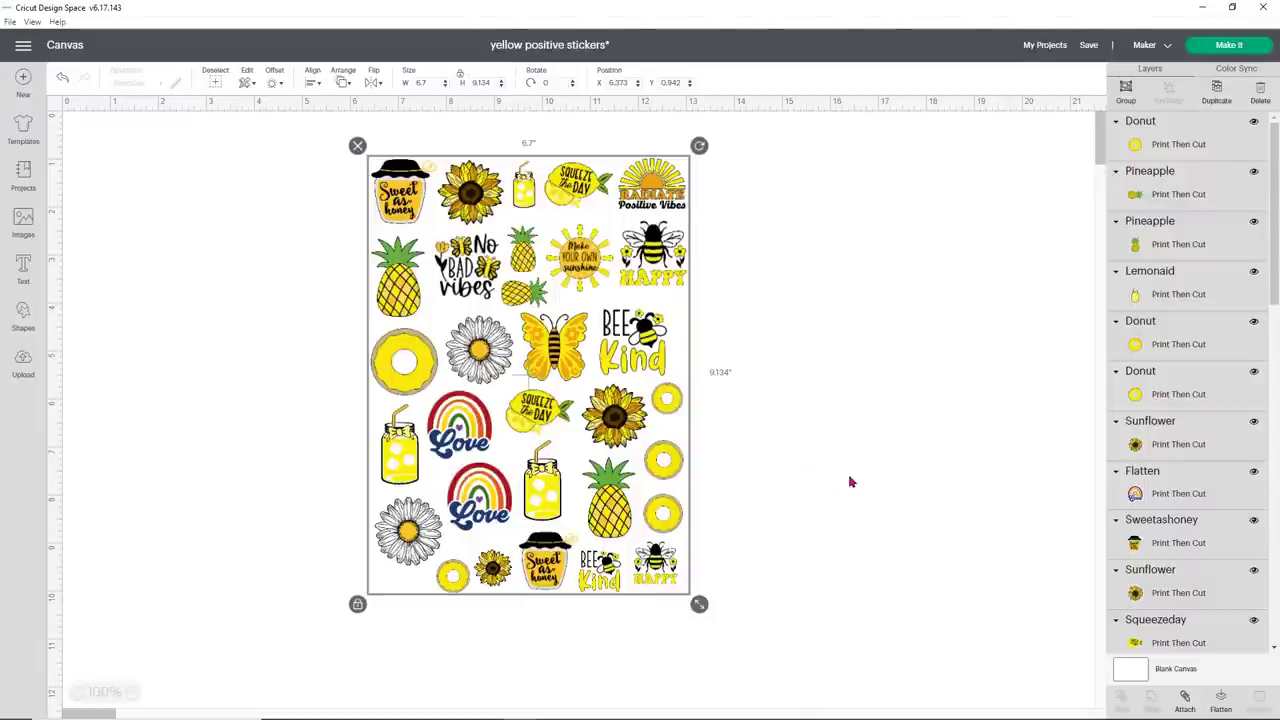
# Attach all the stickers to check their layout in the mat preview, and detach them again
pyautogui.click(1182, 702)
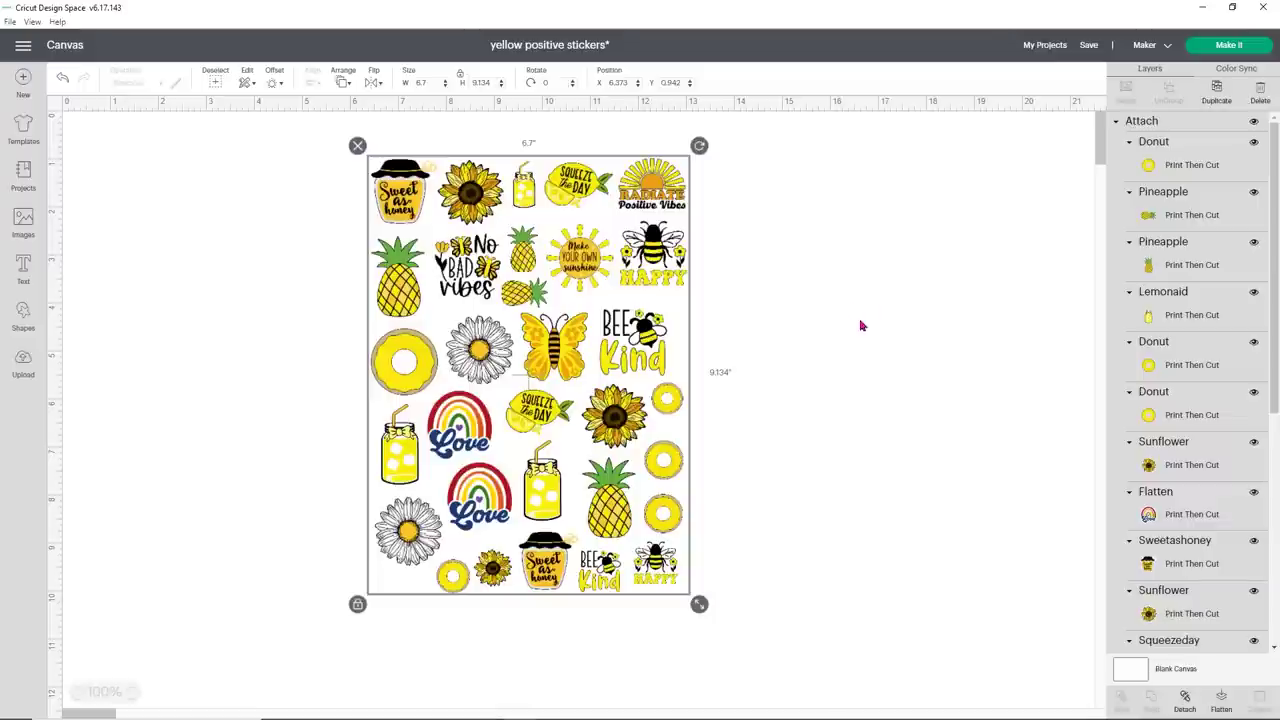
pyautogui.click(1246, 46)
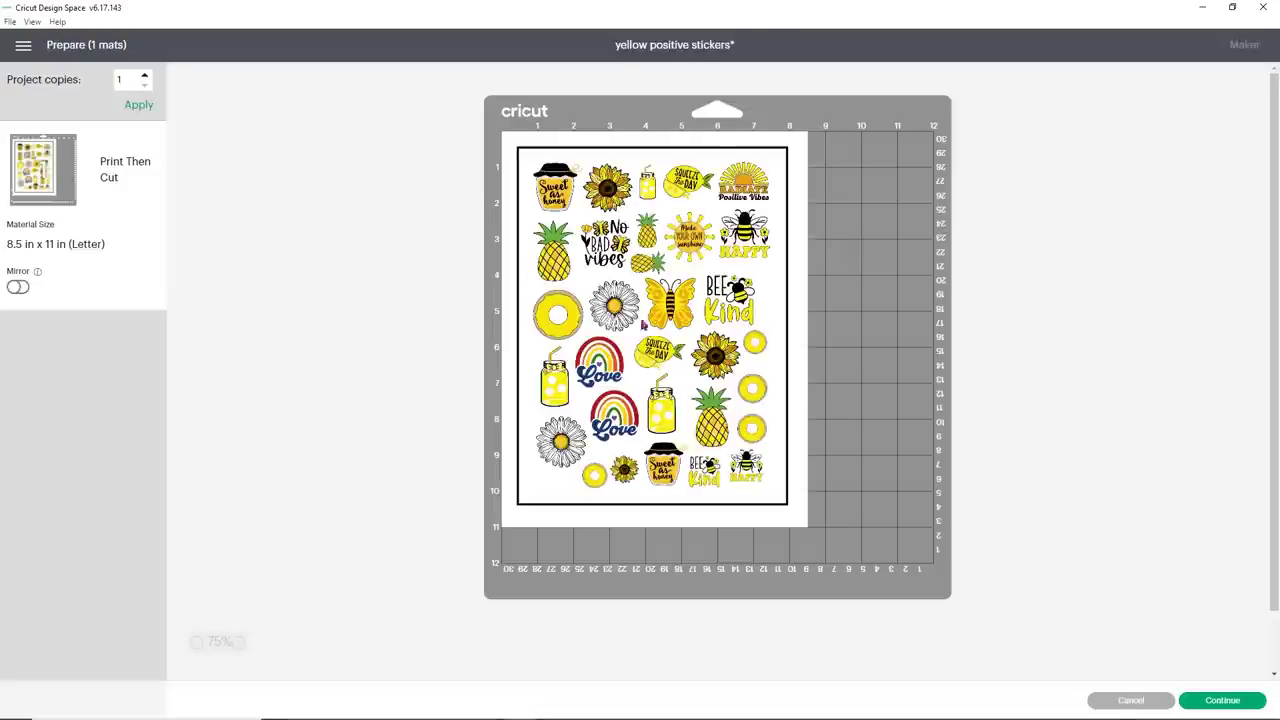
pyautogui.click(1112, 699)
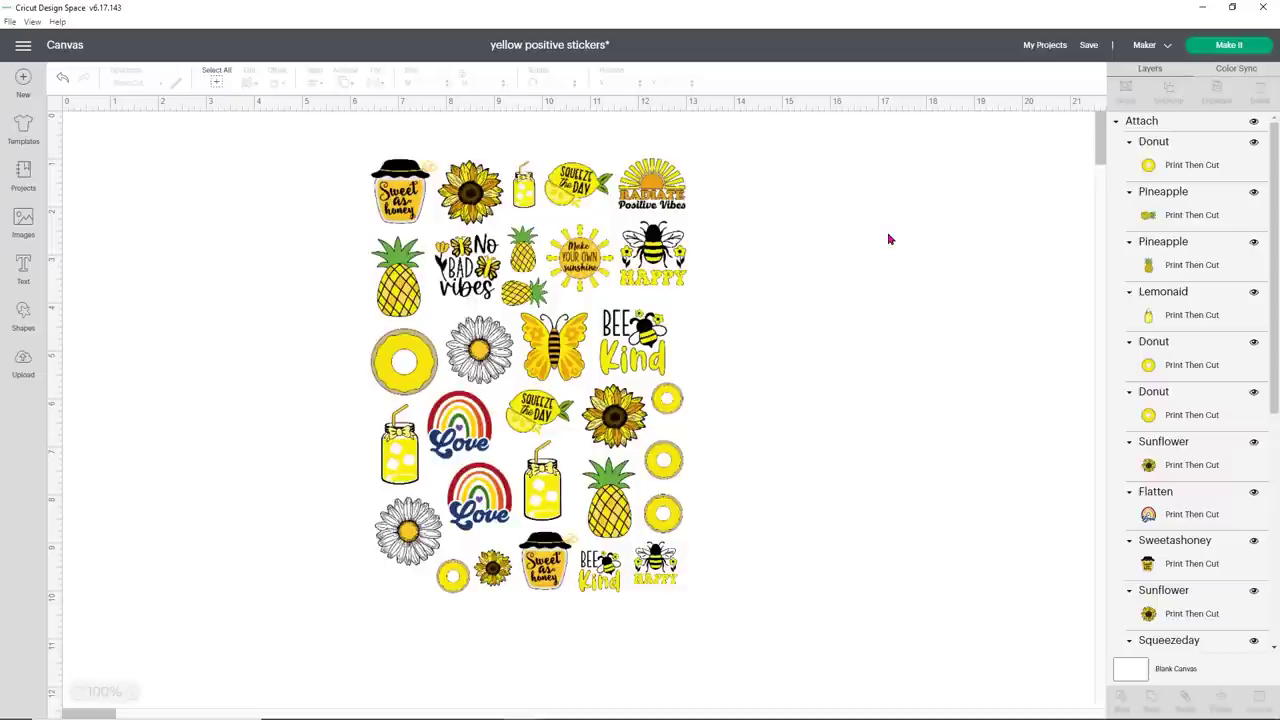
pyautogui.click(1184, 126)
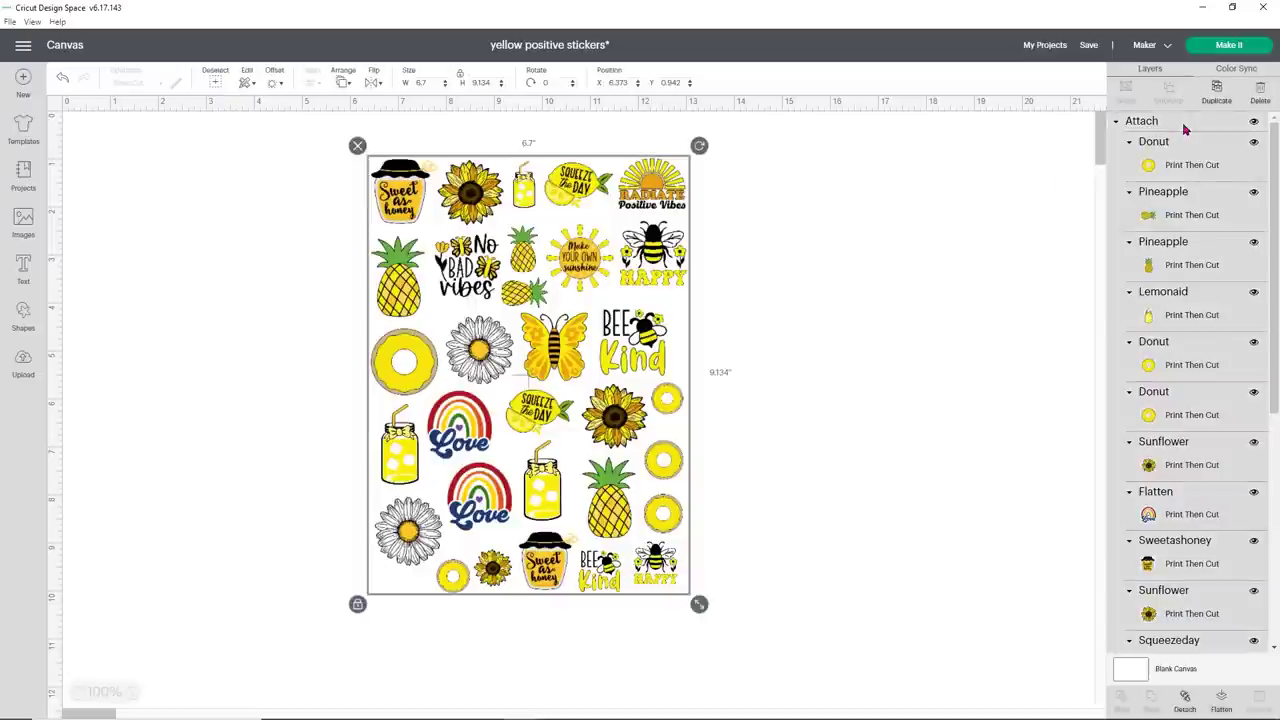
pyautogui.click(1186, 702)
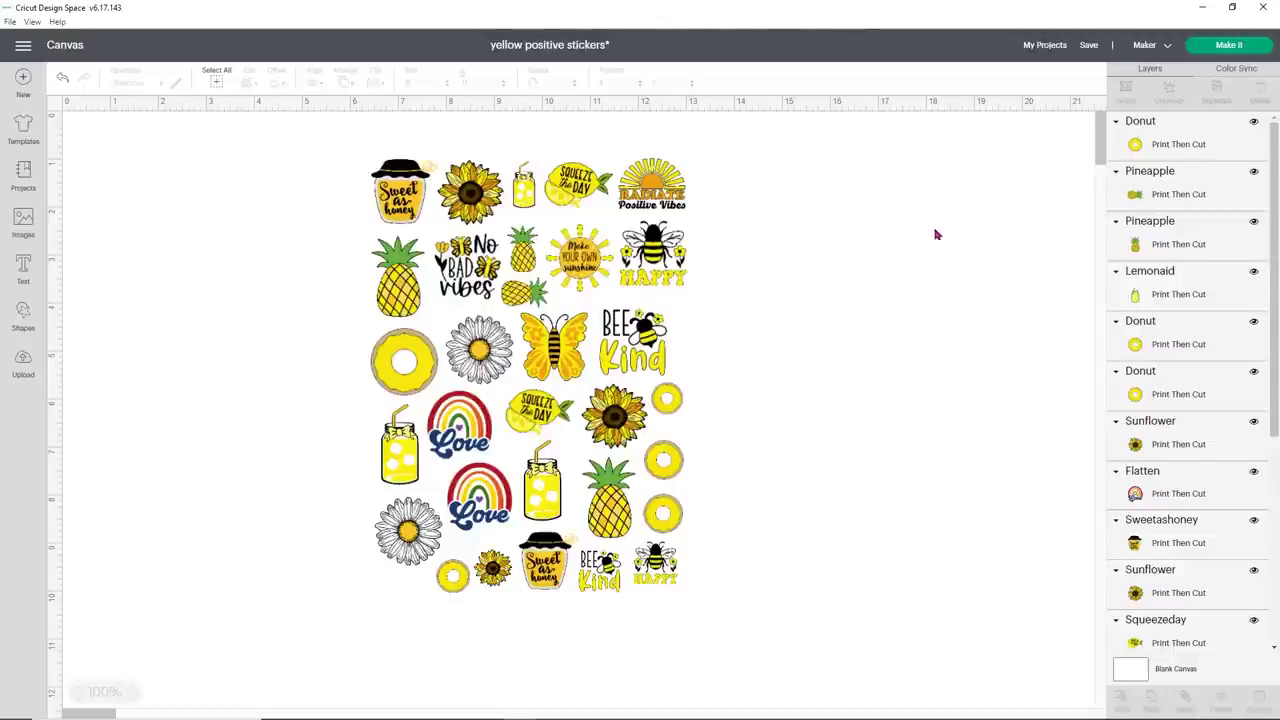
# Flatten all the stickers into a single Print Then Cut image
pyautogui.click(215, 84)
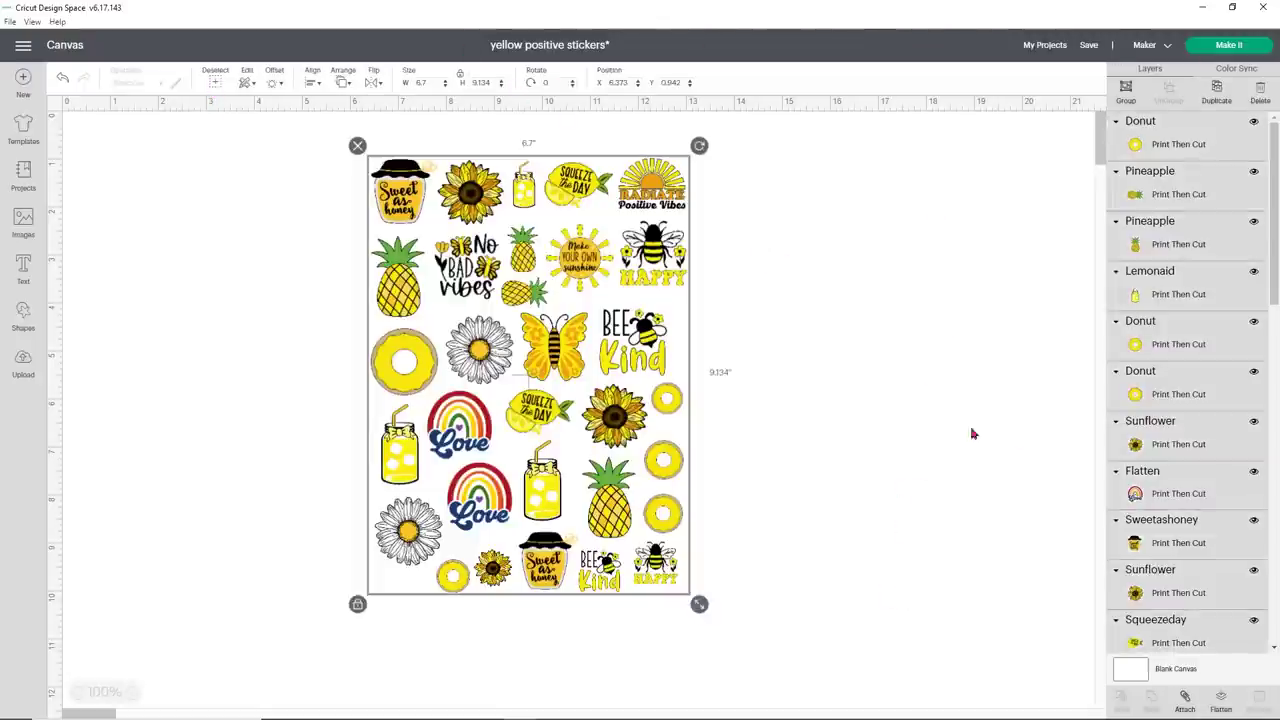
pyautogui.click(1220, 697)
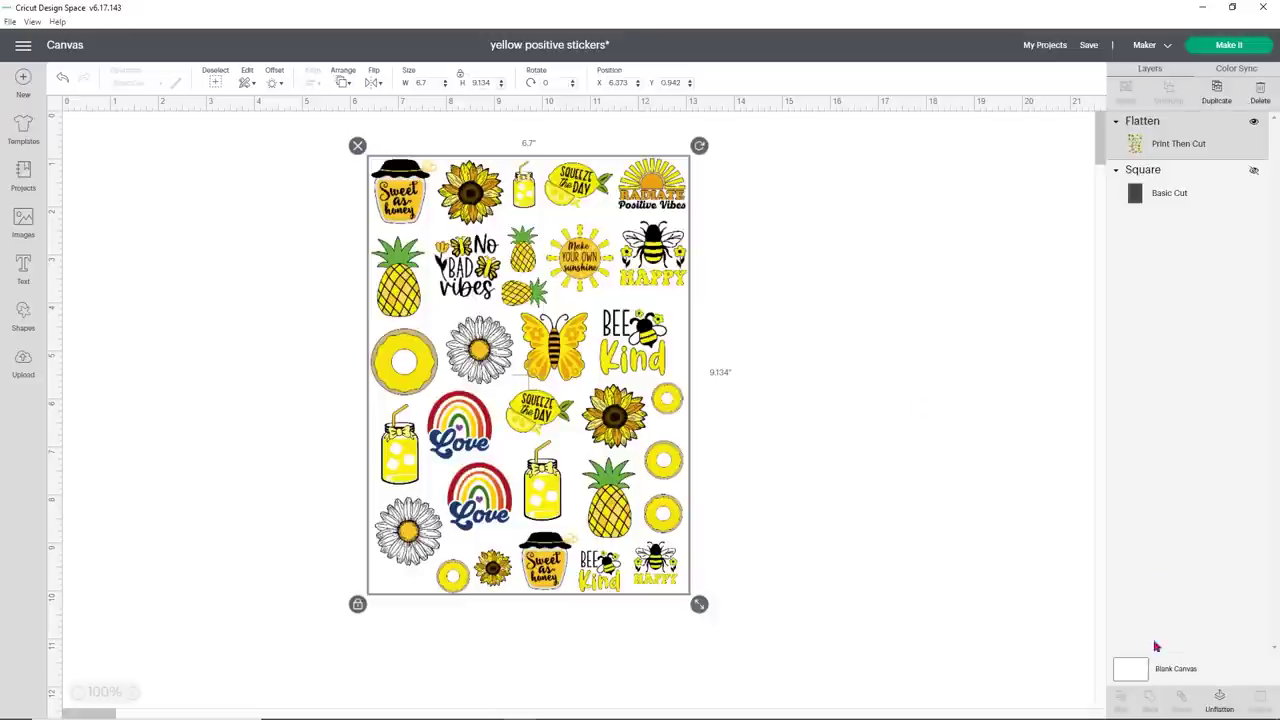
# Set the blank canvas color to dark gray so the stickers' white borders stand out
pyautogui.click(1141, 670)
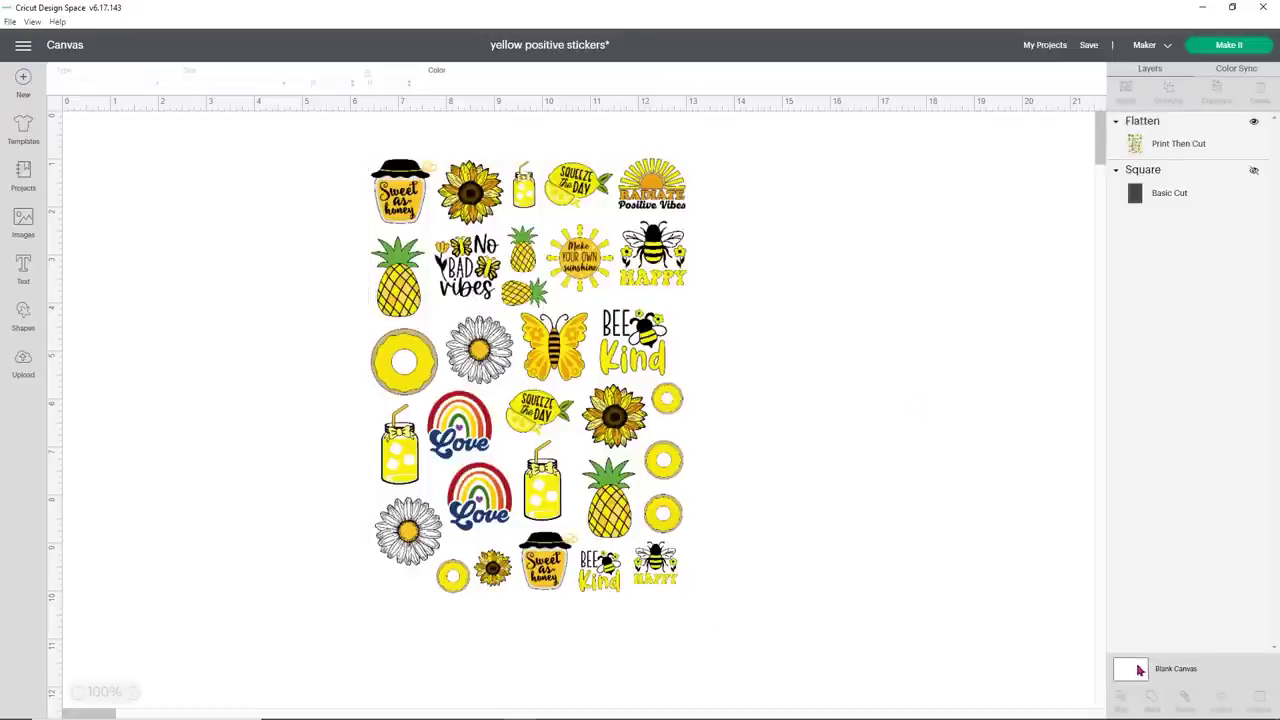
pyautogui.click(436, 86)
pyautogui.click(448, 132)
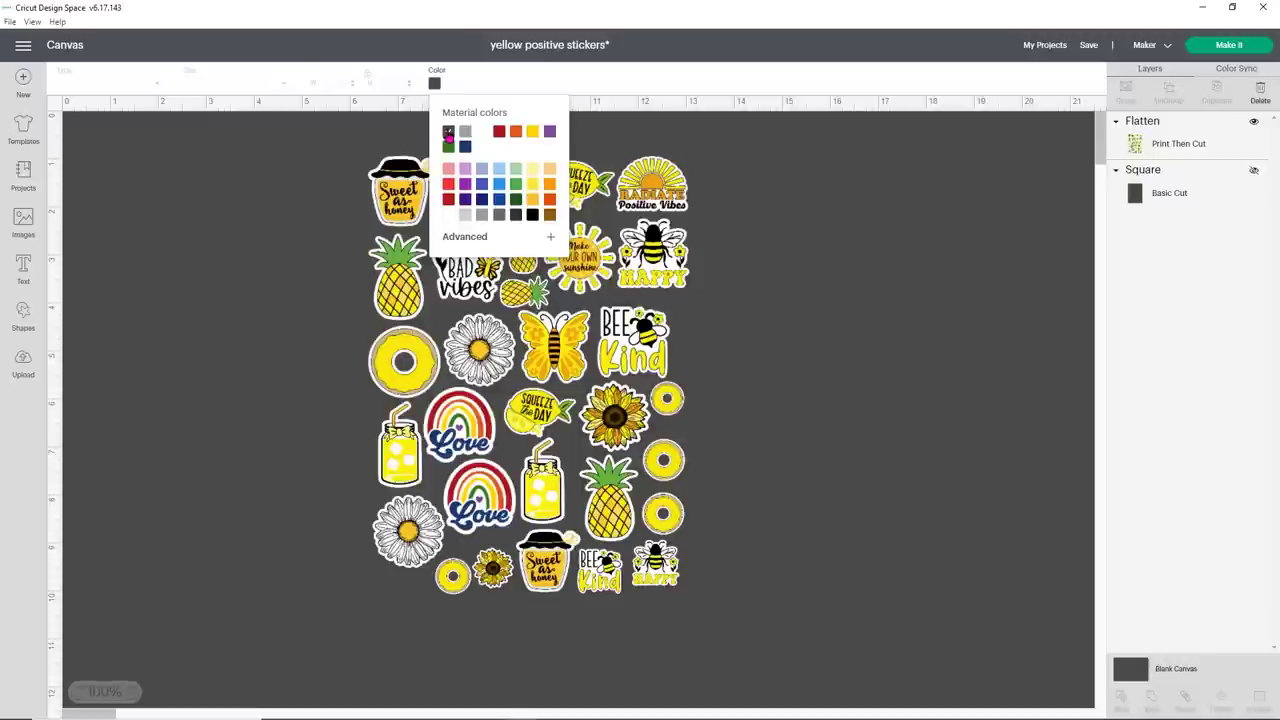
pyautogui.click(798, 302)
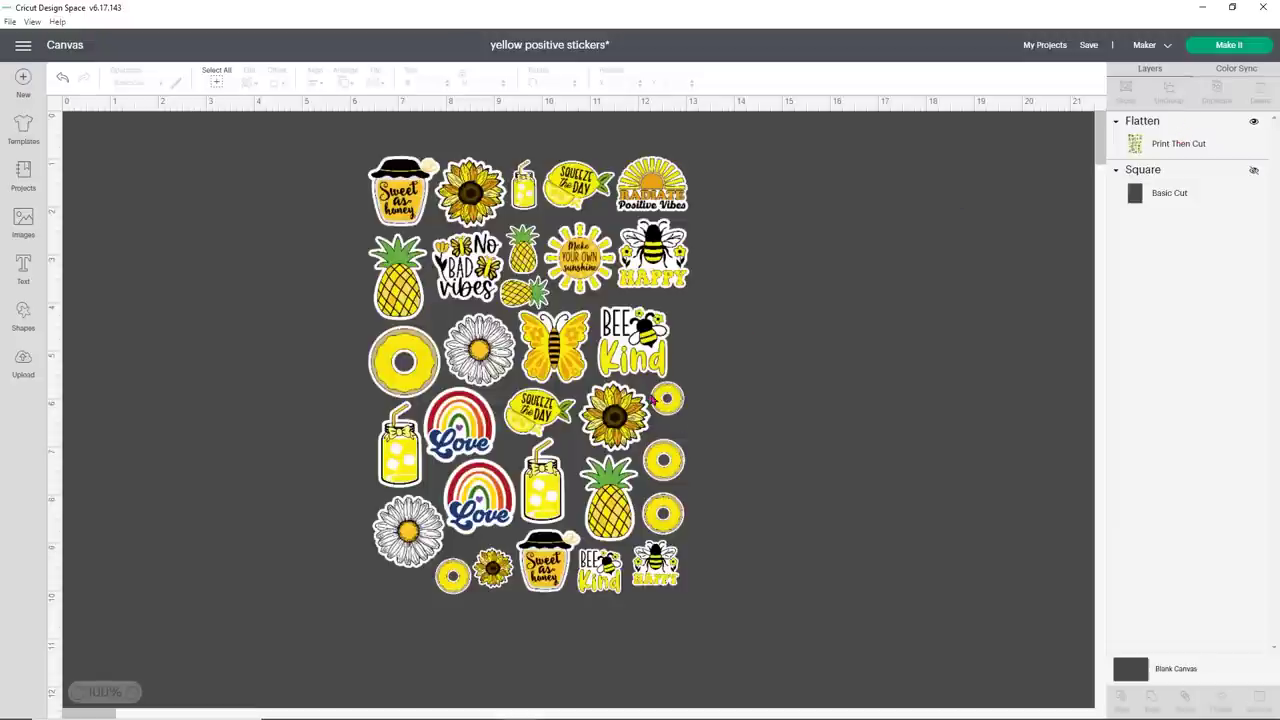
# Unflatten the sticker sheet back into its separate sticker layers
pyautogui.click(1157, 138)
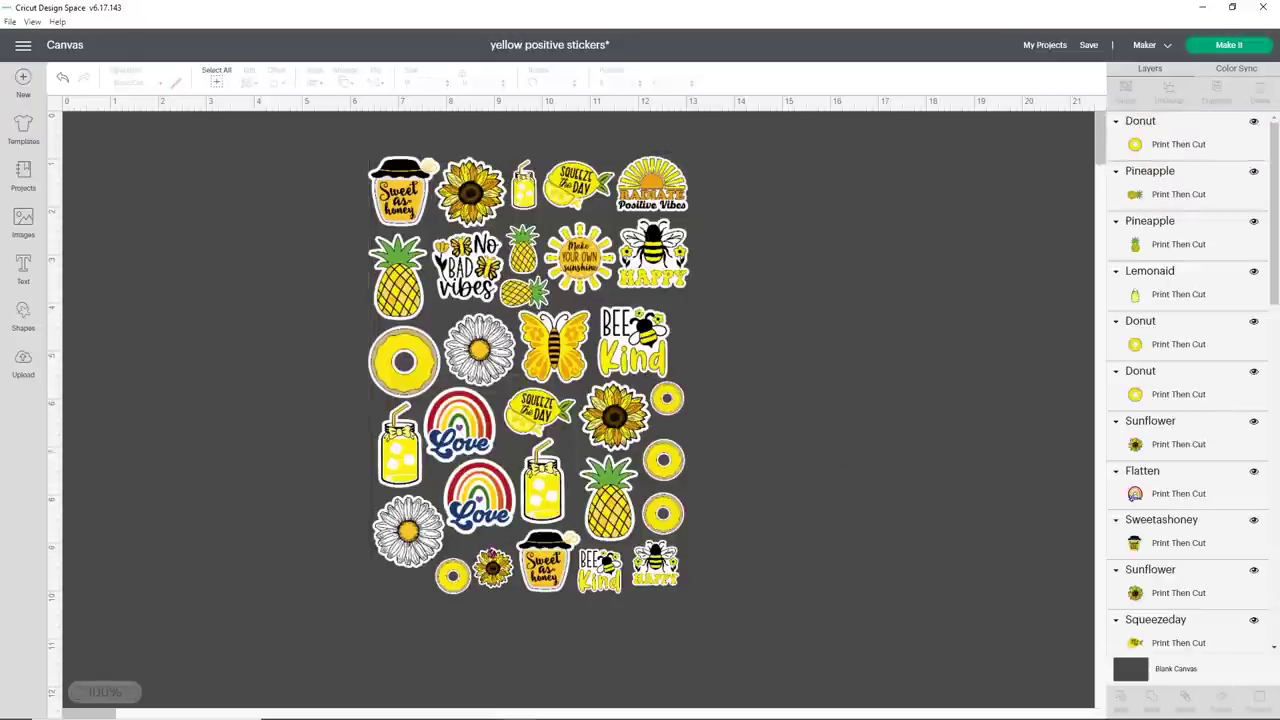
# Add a circle shape beside the sticker sheet and shrink it to about 0.76 in, close to the small donut's size
pyautogui.click(668, 400)
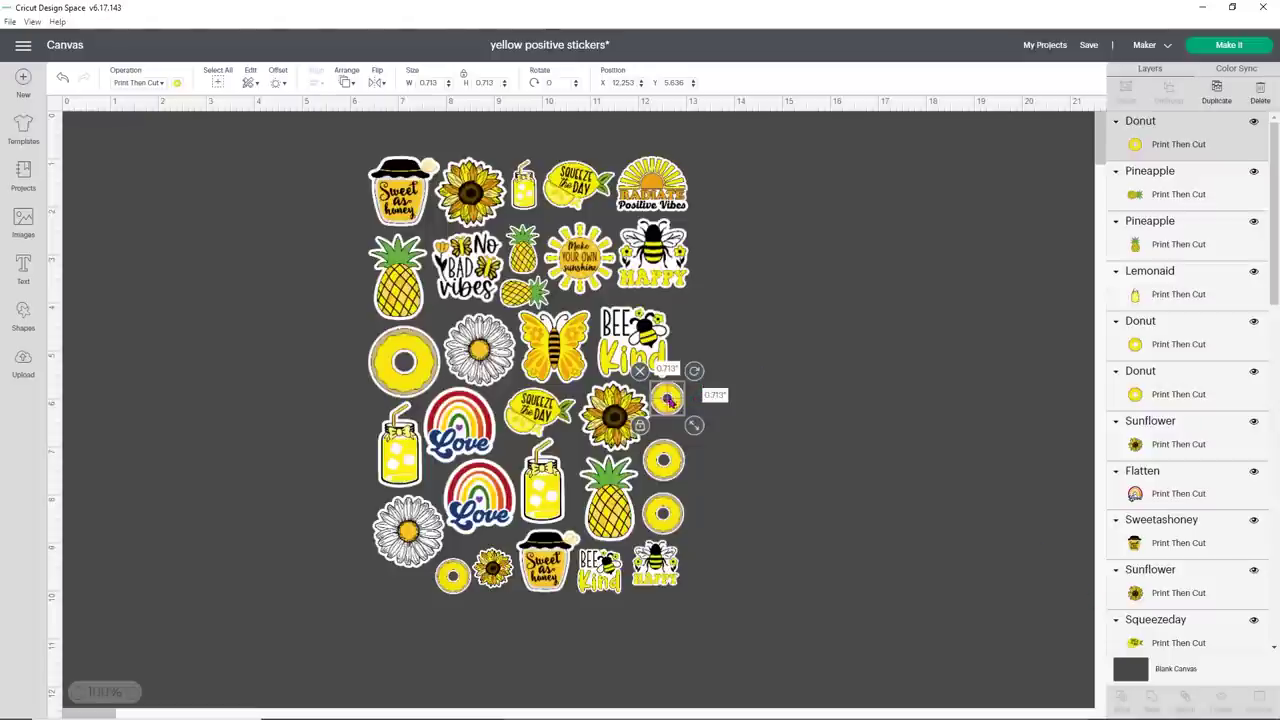
pyautogui.click(22, 322)
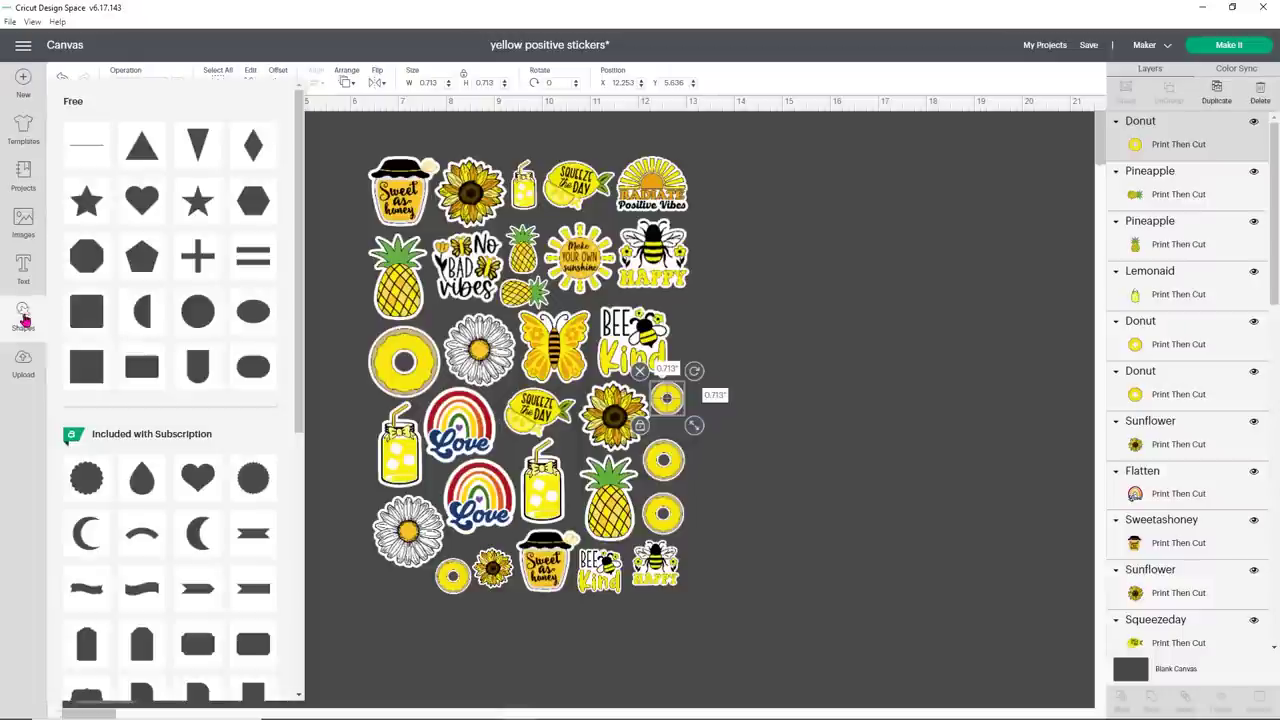
pyautogui.click(195, 328)
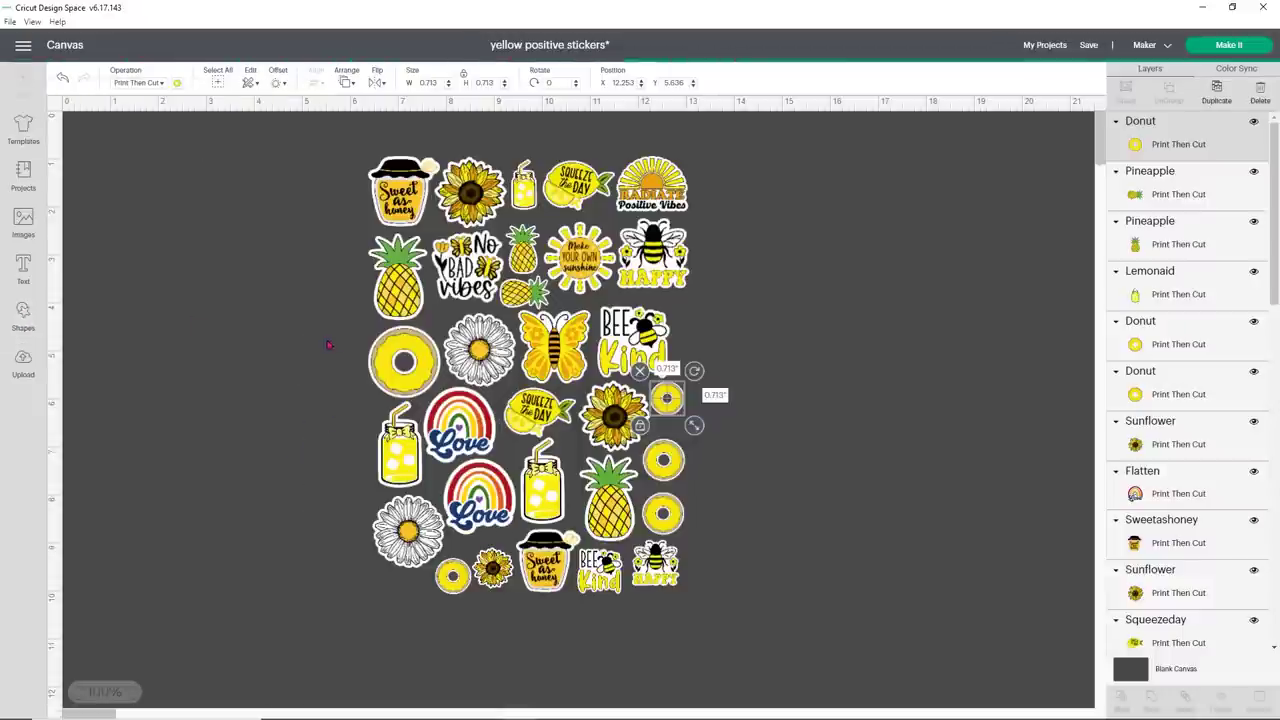
pyautogui.moveTo(134, 181); pyautogui.dragTo(290, 290)
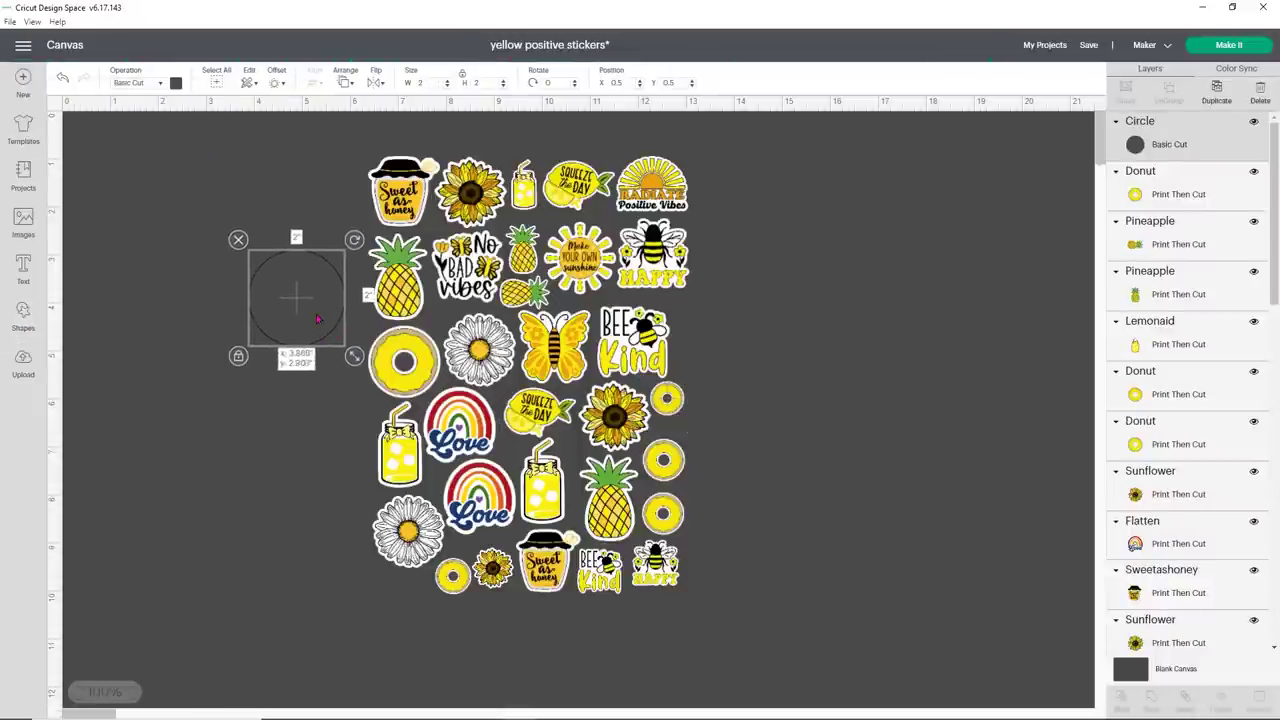
pyautogui.moveTo(316, 333); pyautogui.dragTo(282, 309)
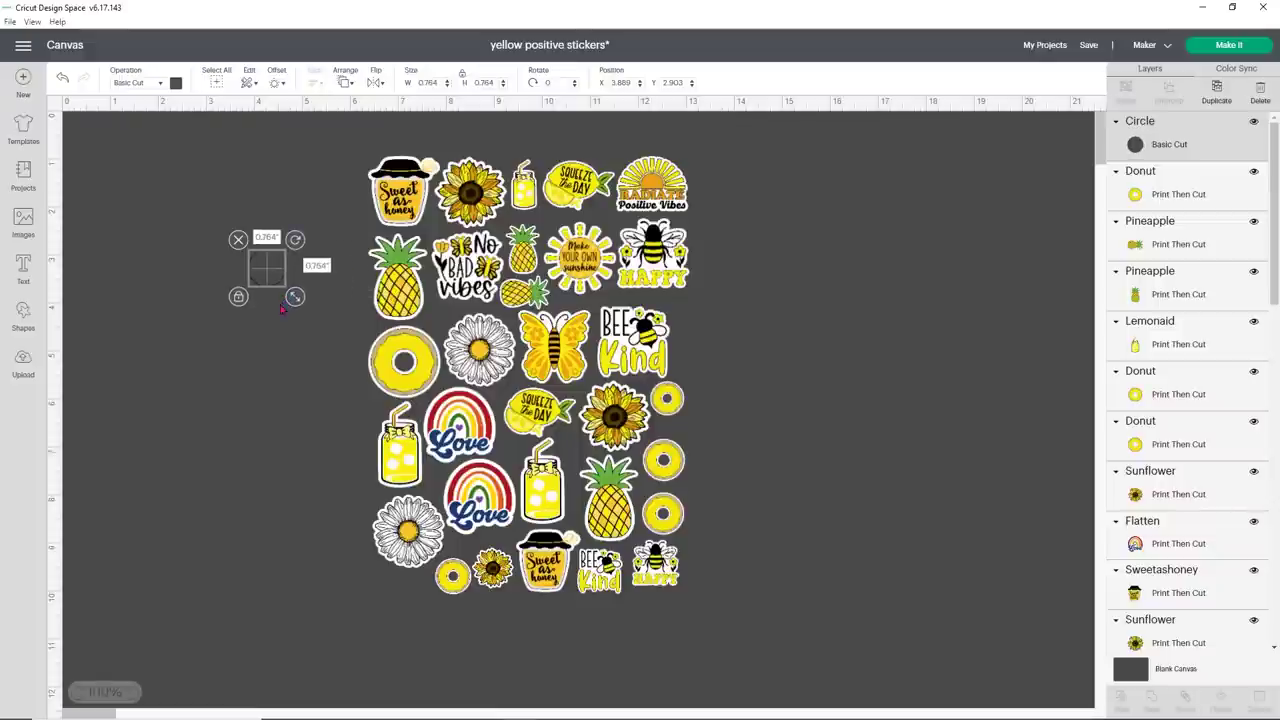
# Color the circle white and fit it over the small donut beside the lower sunflower, at about 0.58 in wide
pyautogui.click(175, 83)
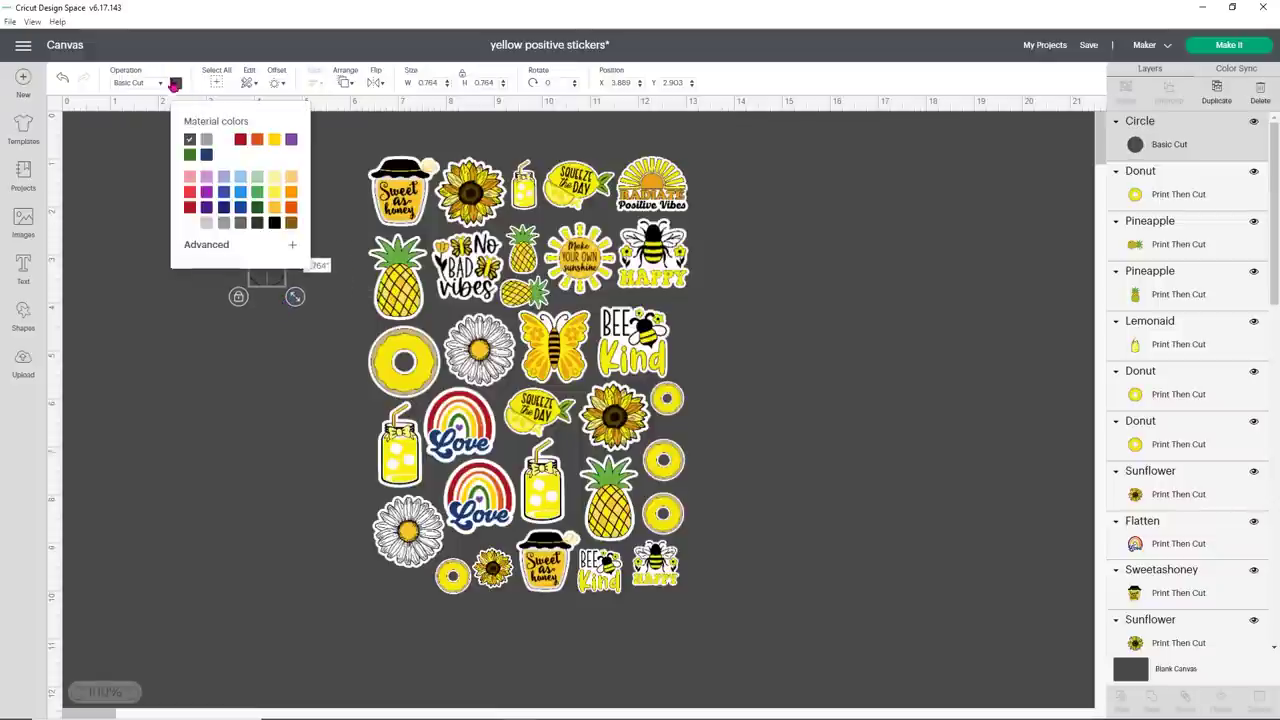
pyautogui.click(223, 139)
pyautogui.moveTo(265, 276); pyautogui.dragTo(666, 398)
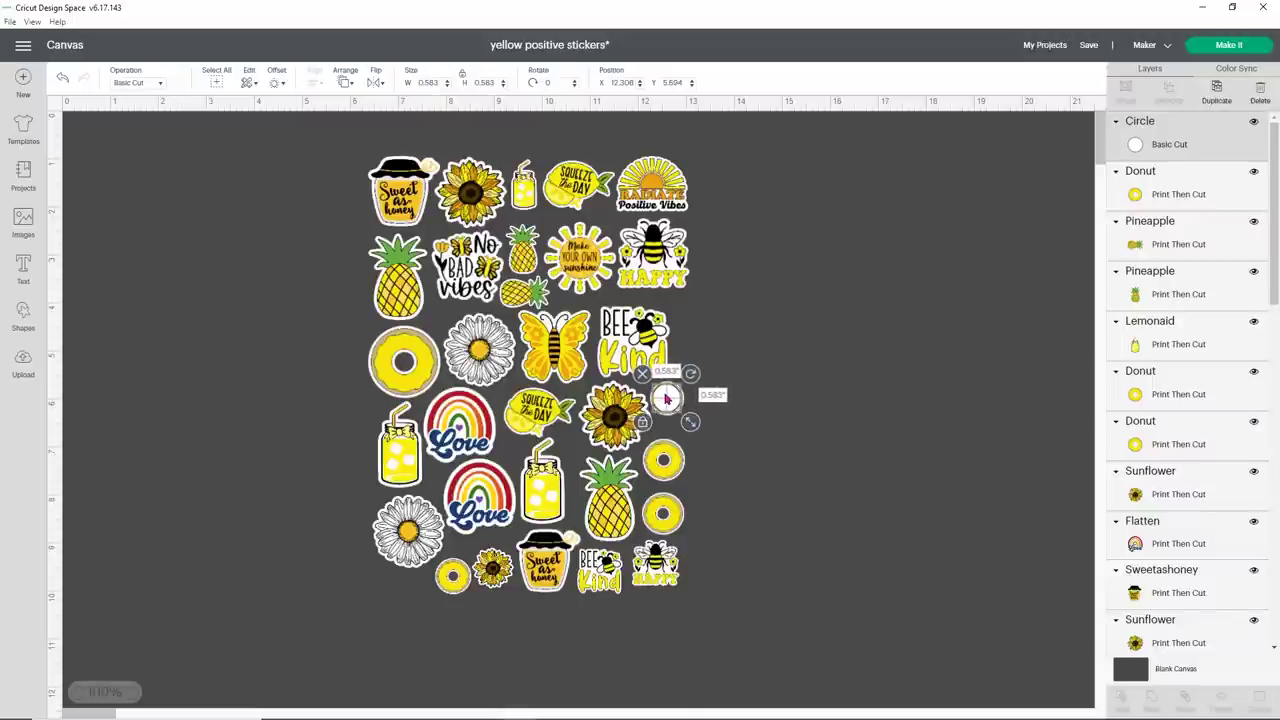
# Send the white circle to the back behind the small donut and flatten the two into one Print Then Cut image
pyautogui.rightClick(667, 399)
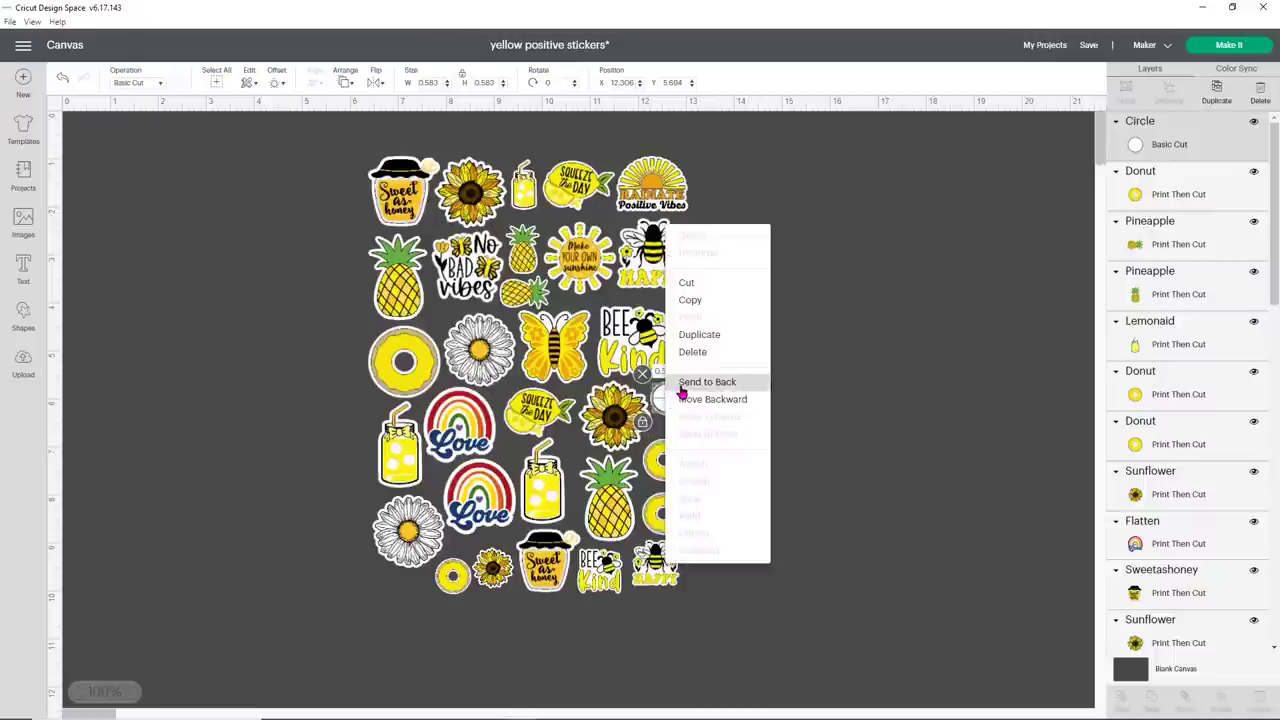
pyautogui.click(690, 381)
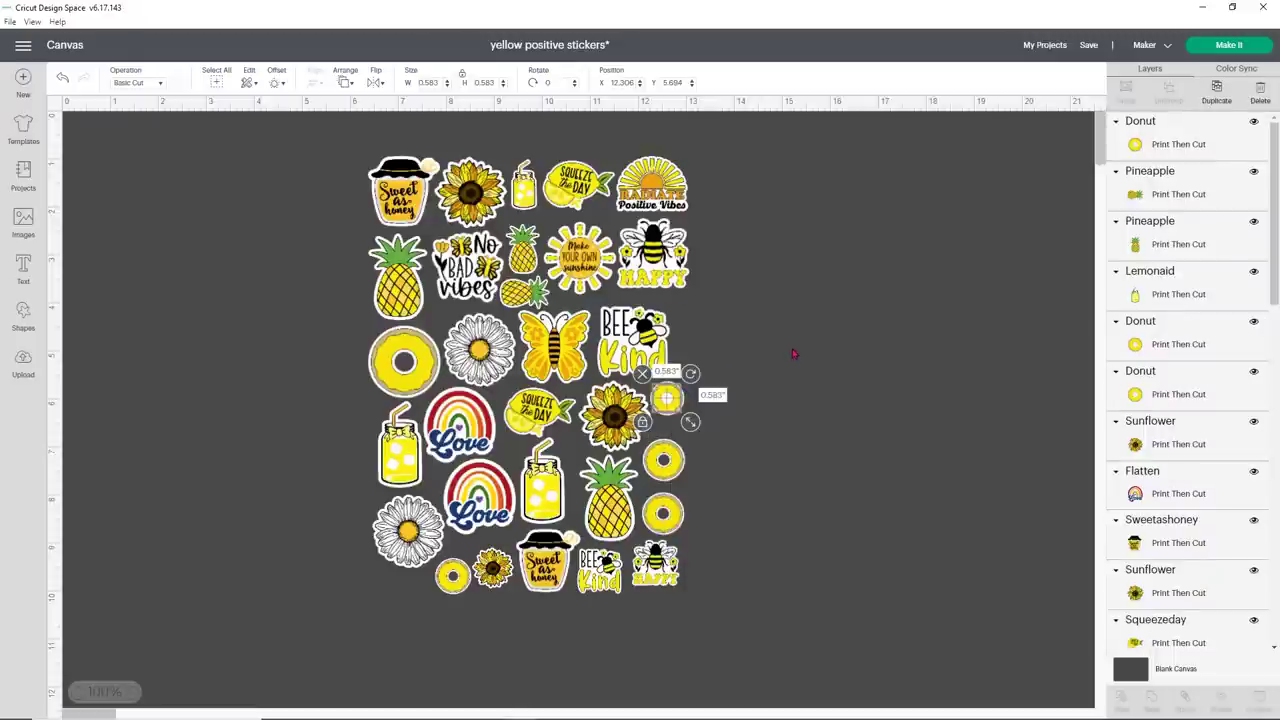
pyautogui.click(705, 399)
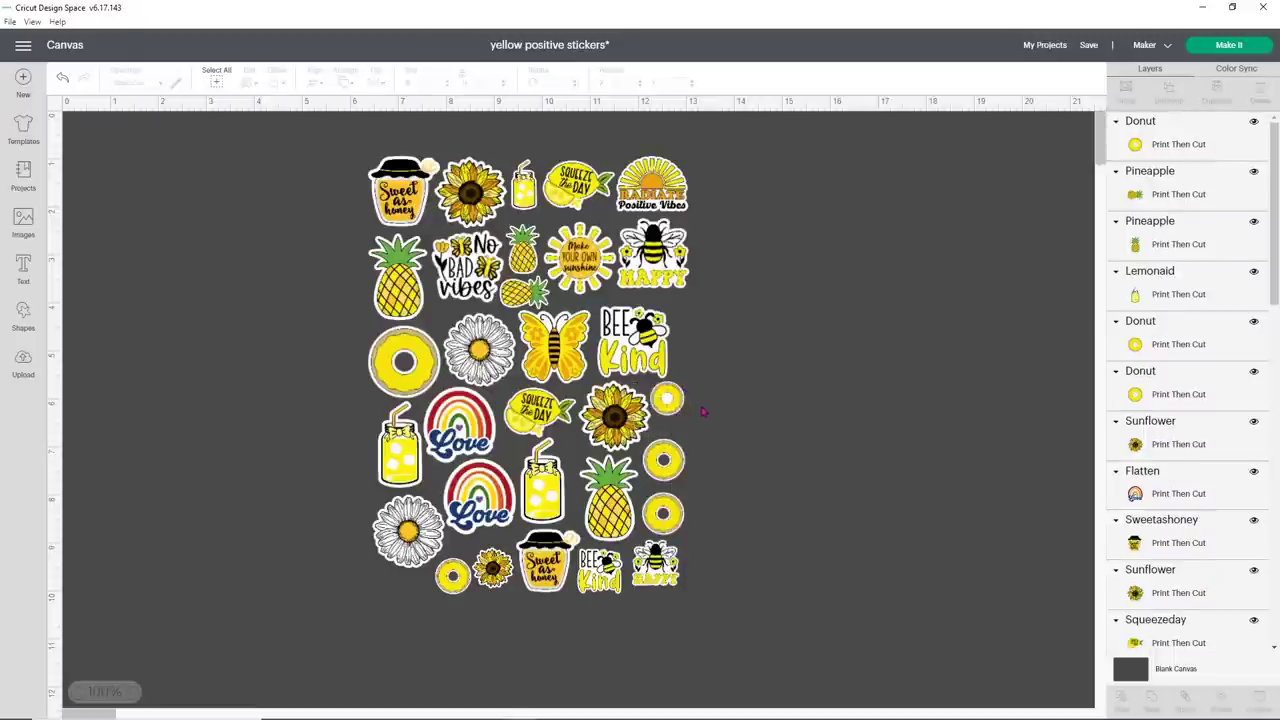
pyautogui.click(661, 398)
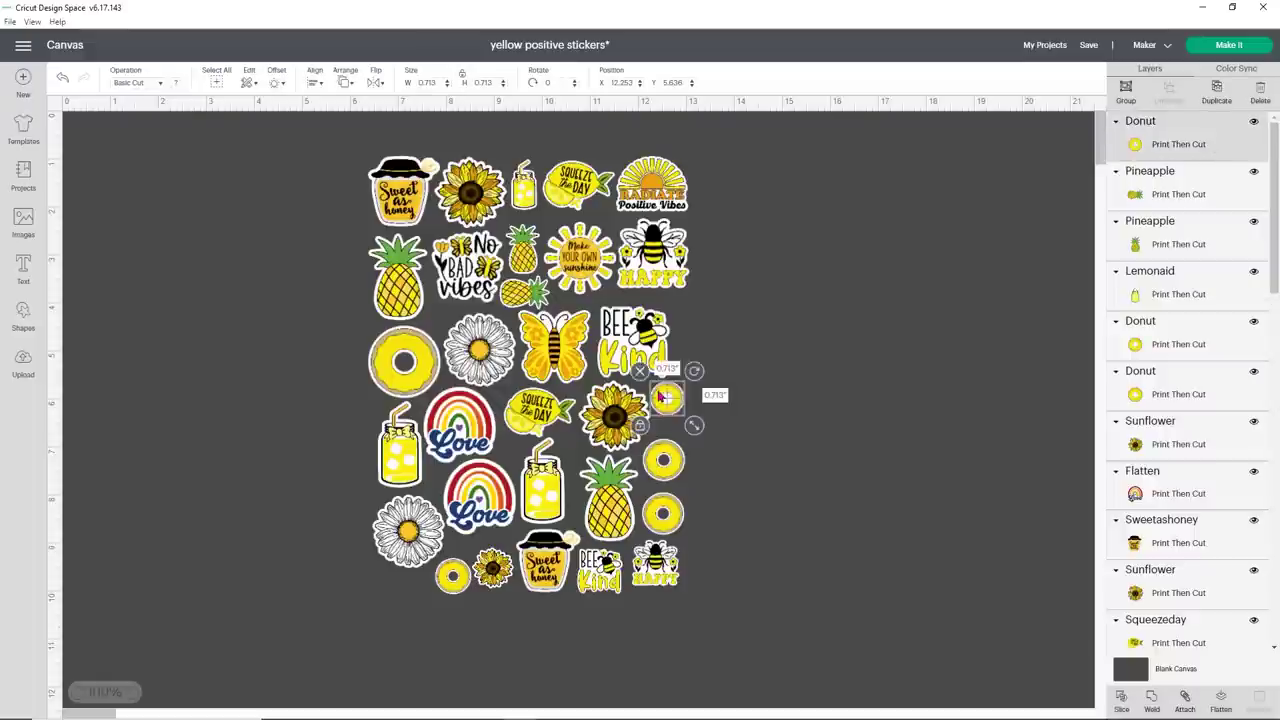
pyautogui.click(1220, 700)
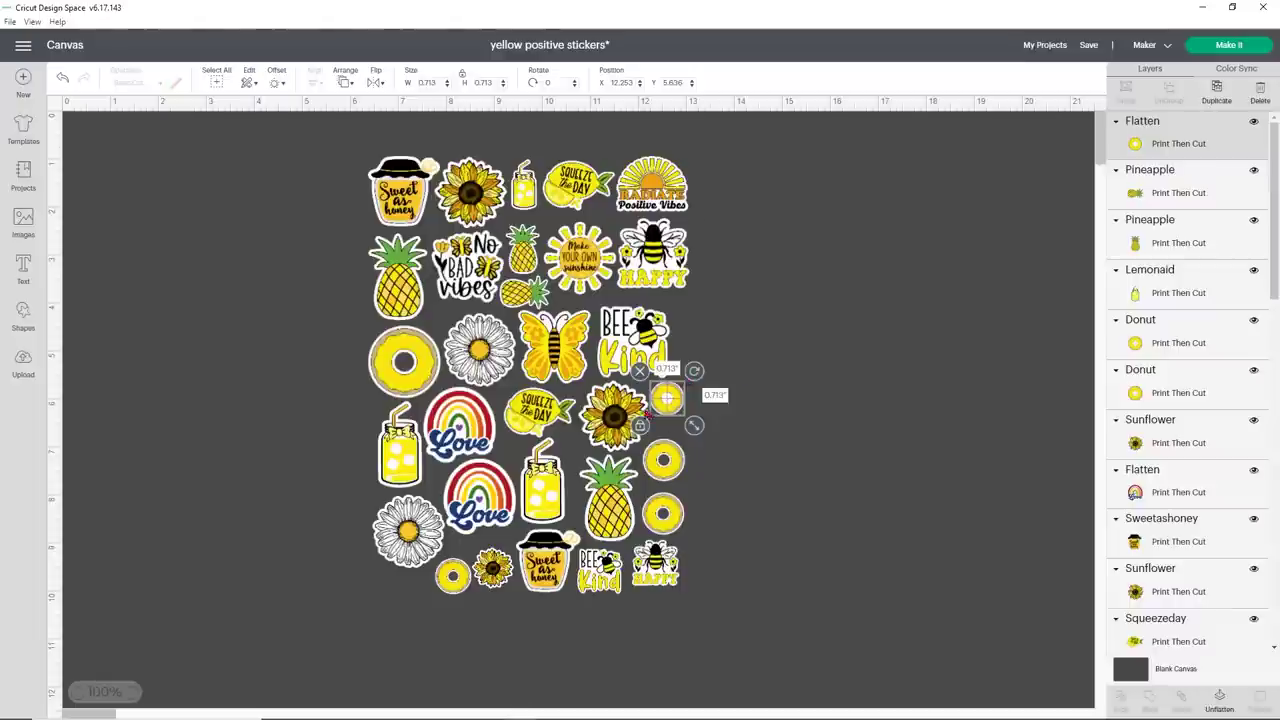
pyautogui.click(753, 388)
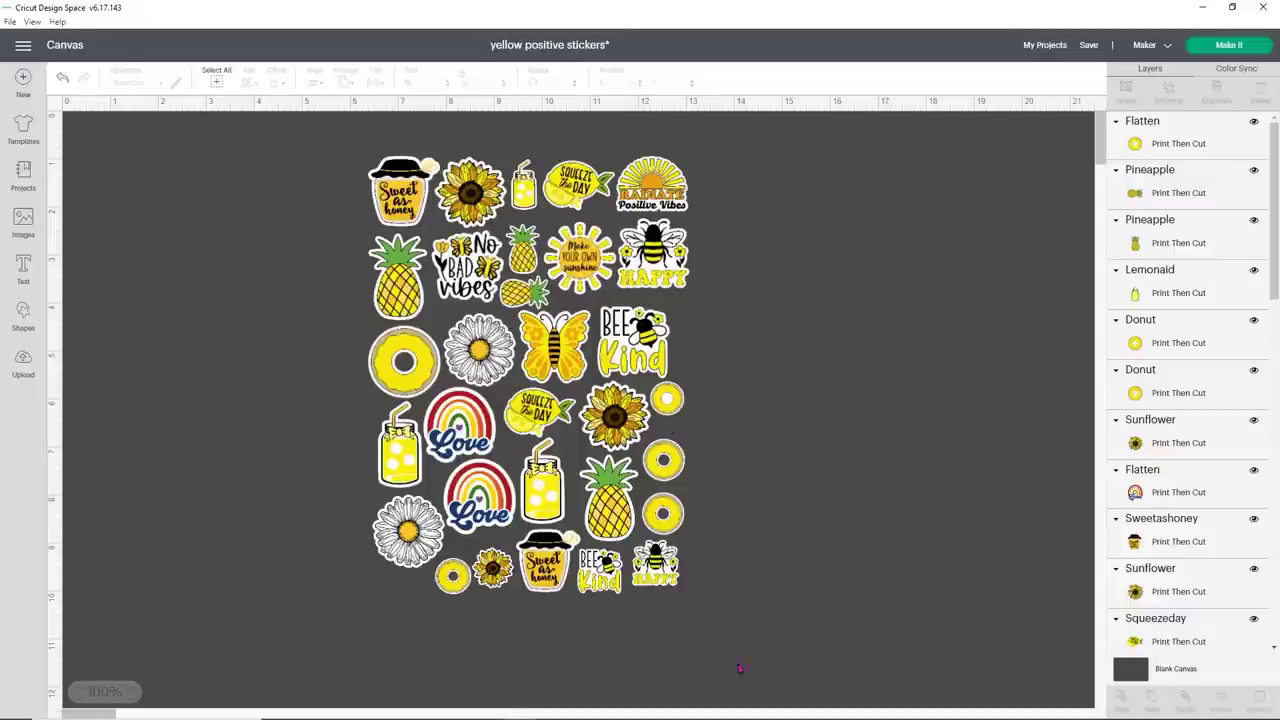
# Flatten all the stickers on the sheet into one Print Then Cut image and open its mat preview
pyautogui.moveTo(418, 572); pyautogui.dragTo(304, 122)
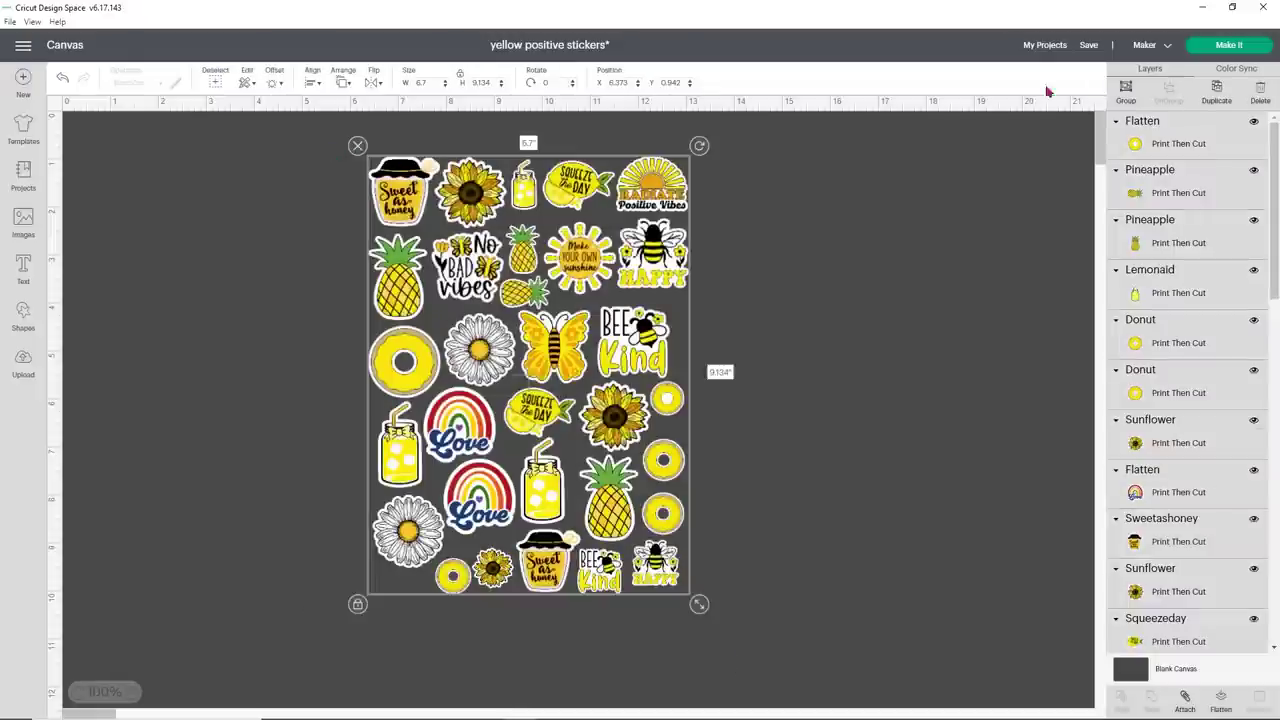
pyautogui.click(1221, 697)
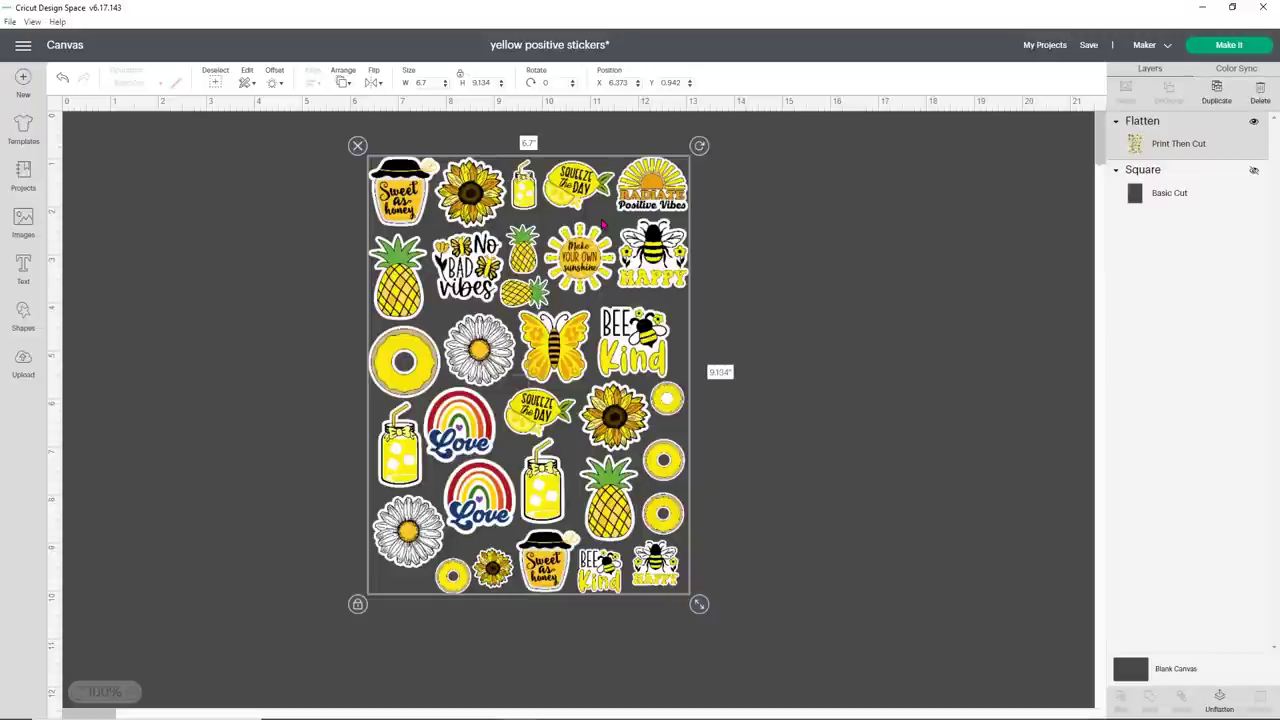
pyautogui.click(1219, 47)
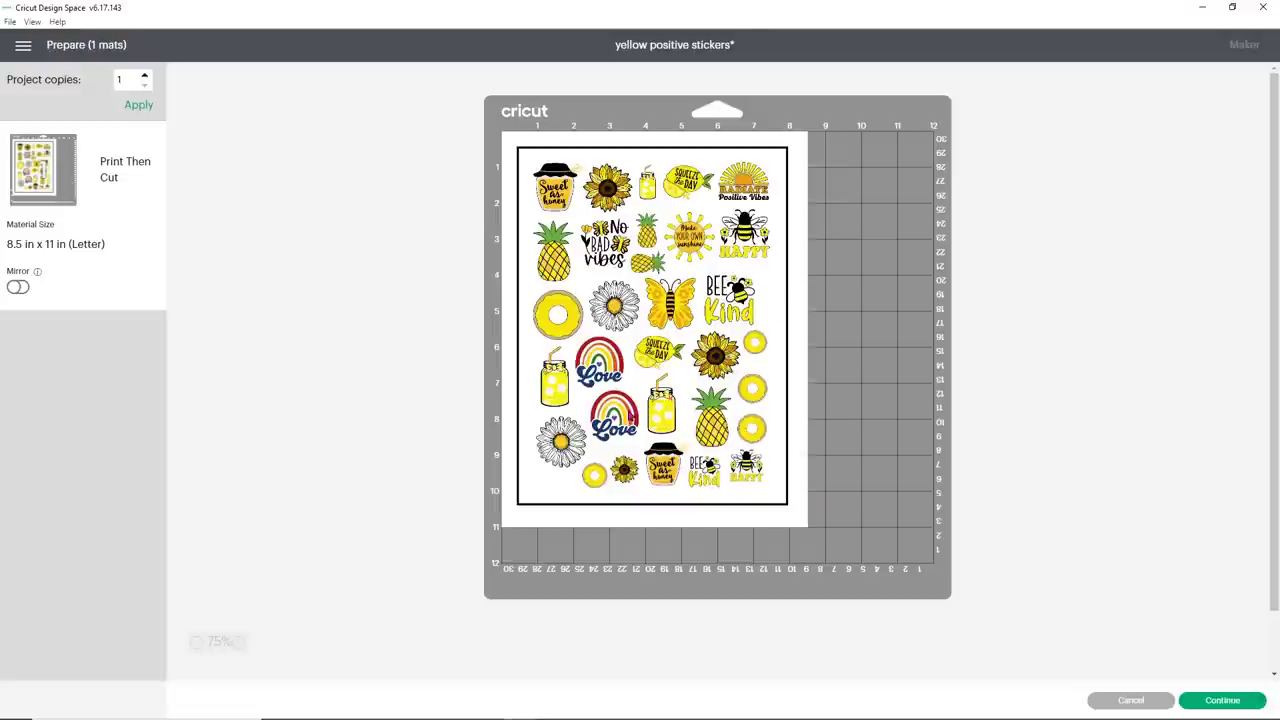
# Continue from the mat preview to the print setup and print the sheet using Microsoft Print to PDF as the printer
pyautogui.click(1220, 700)
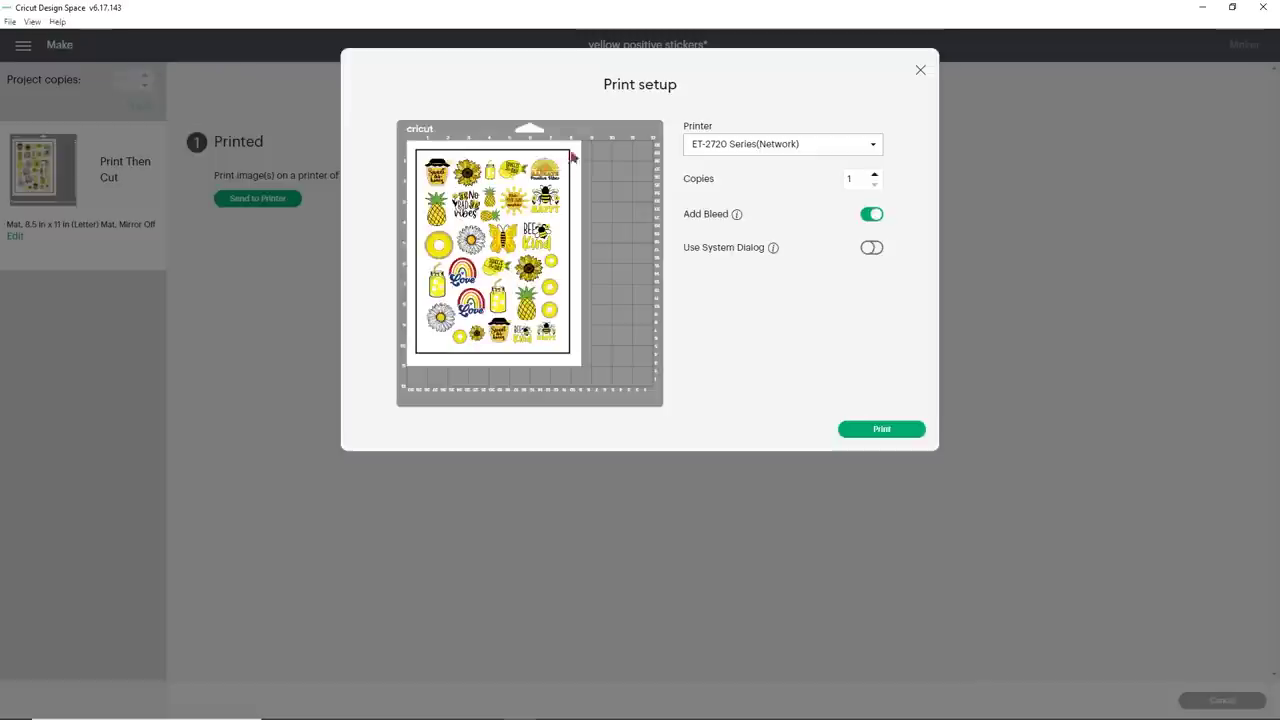
pyautogui.click(740, 146)
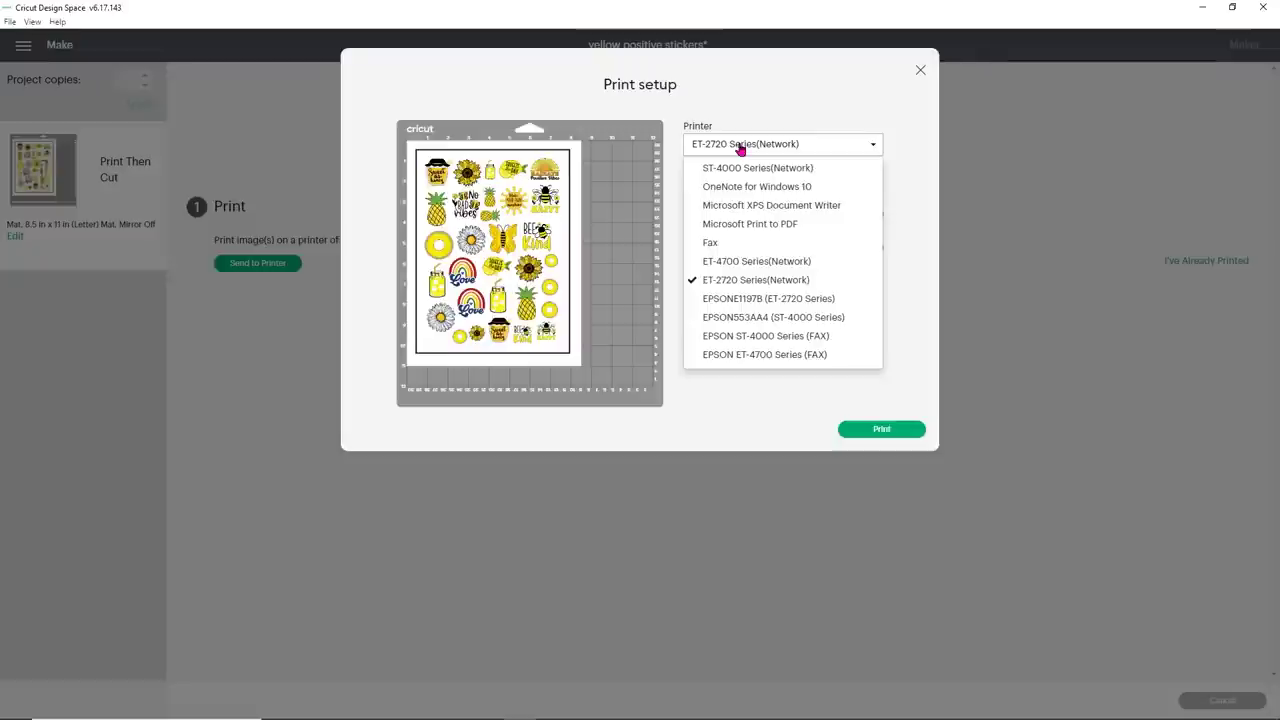
pyautogui.click(759, 228)
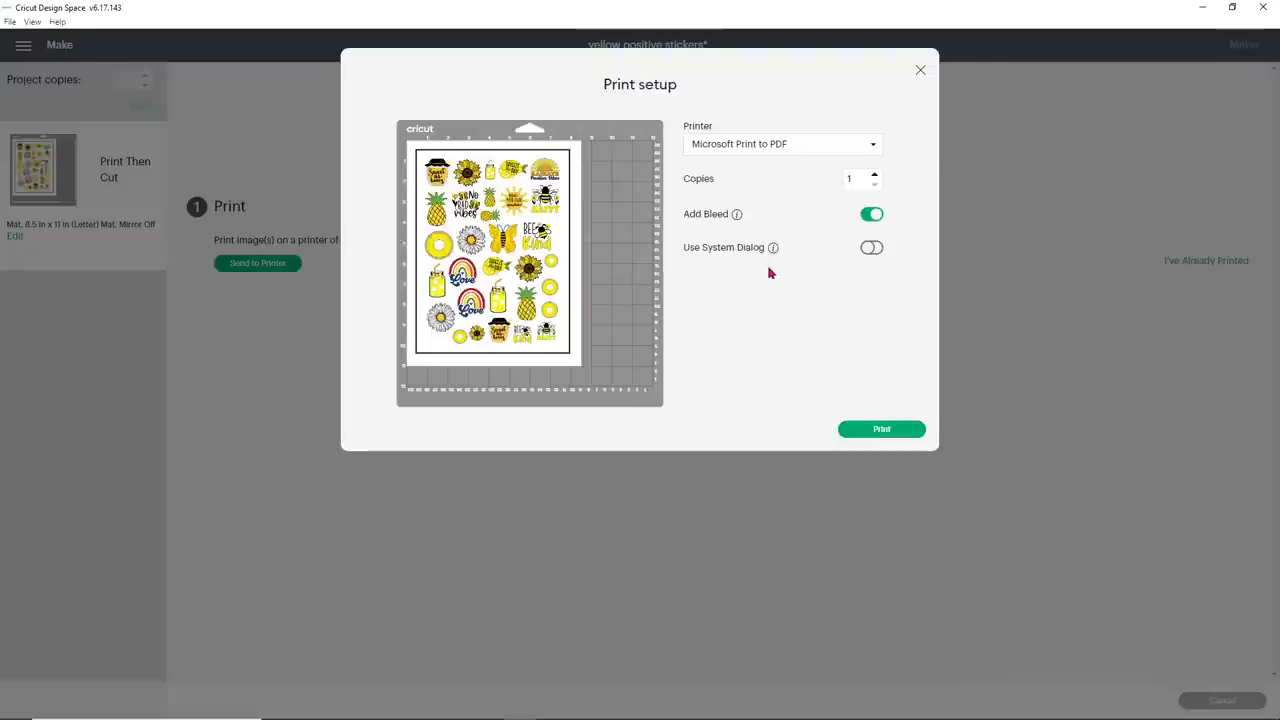
pyautogui.click(870, 430)
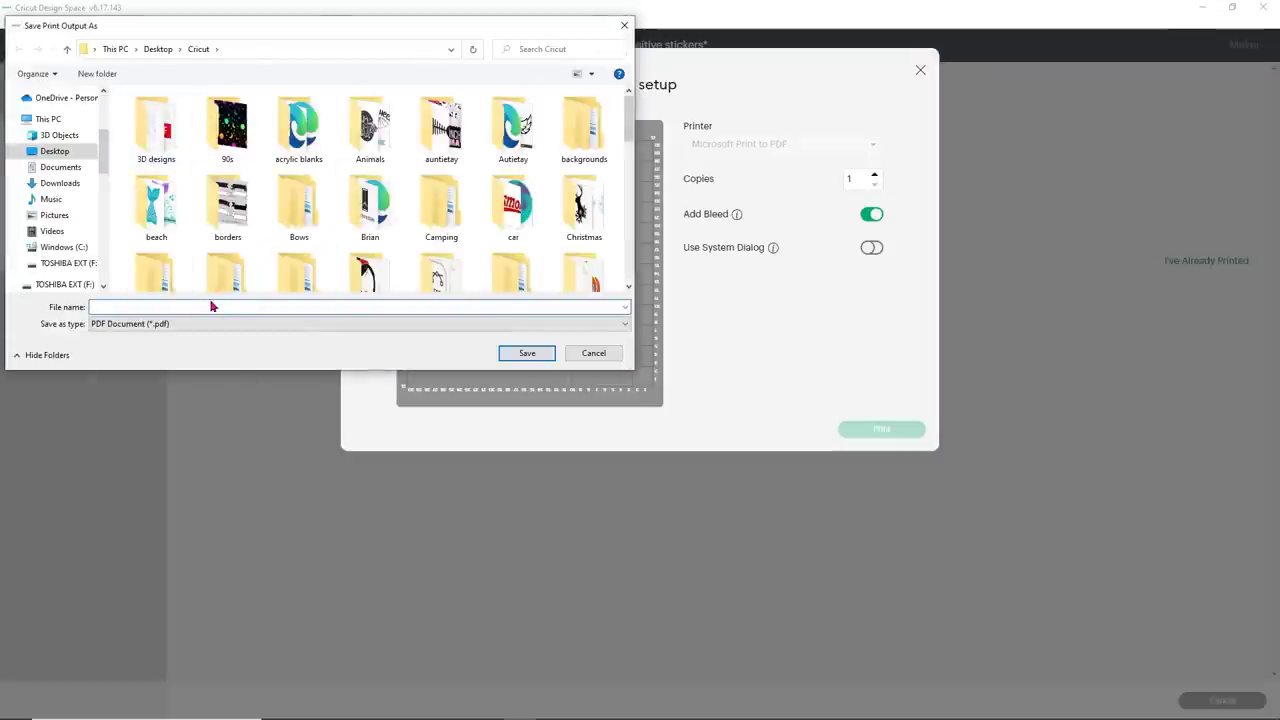
# Name the PDF output "yellow stickers" and choose the "print then cut" folder inside Cricut as its save location
pyautogui.write('ellow sticke')
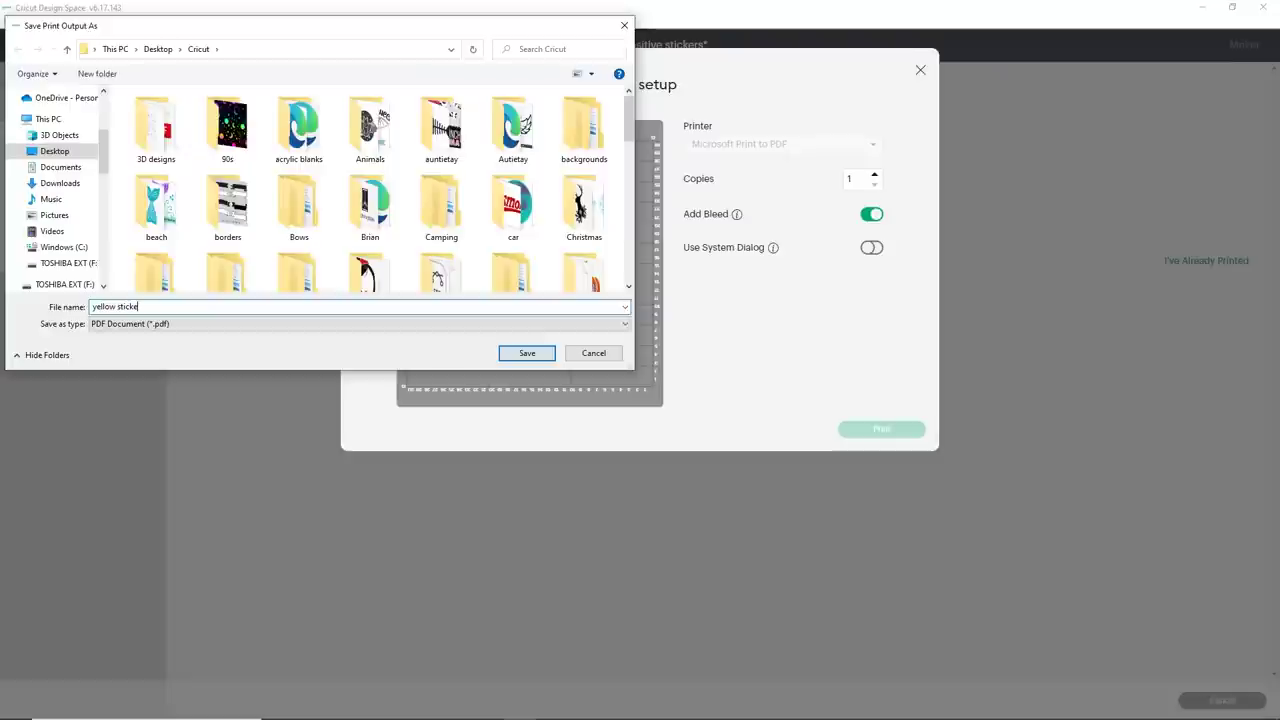
pyautogui.write('rs')
pyautogui.scroll(-4, 290, 160)
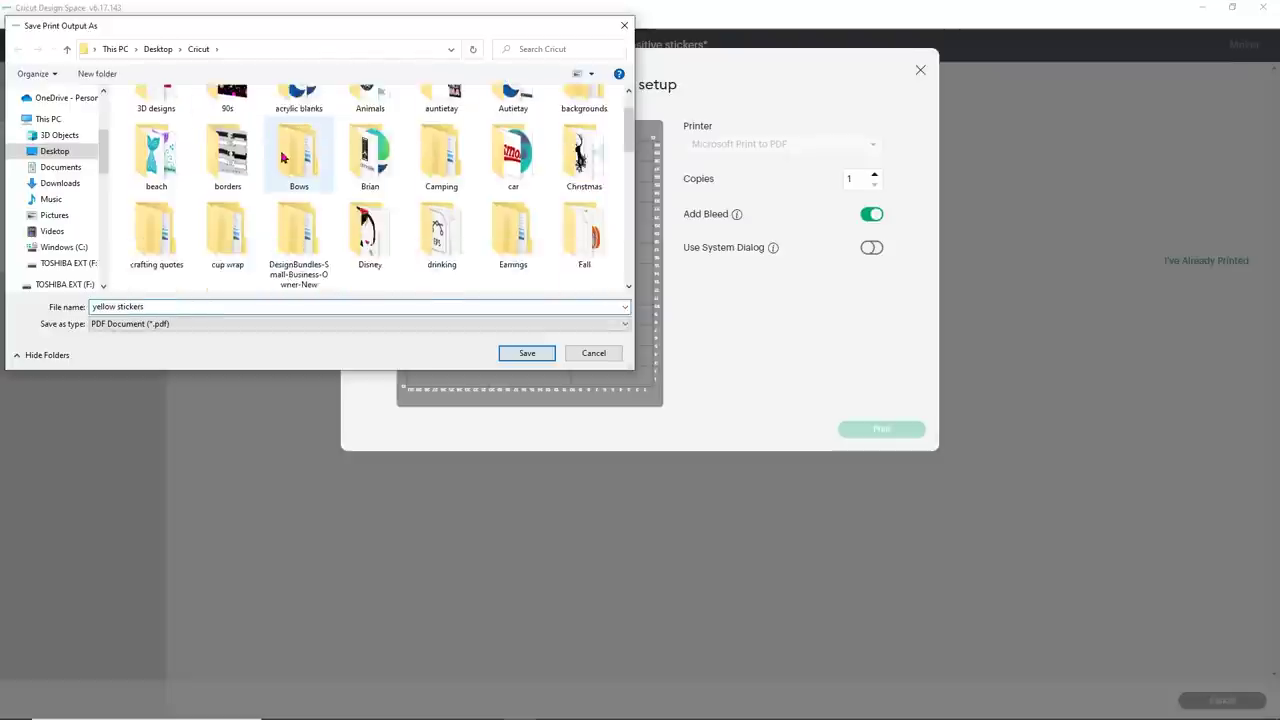
pyautogui.scroll(-3, 285, 160)
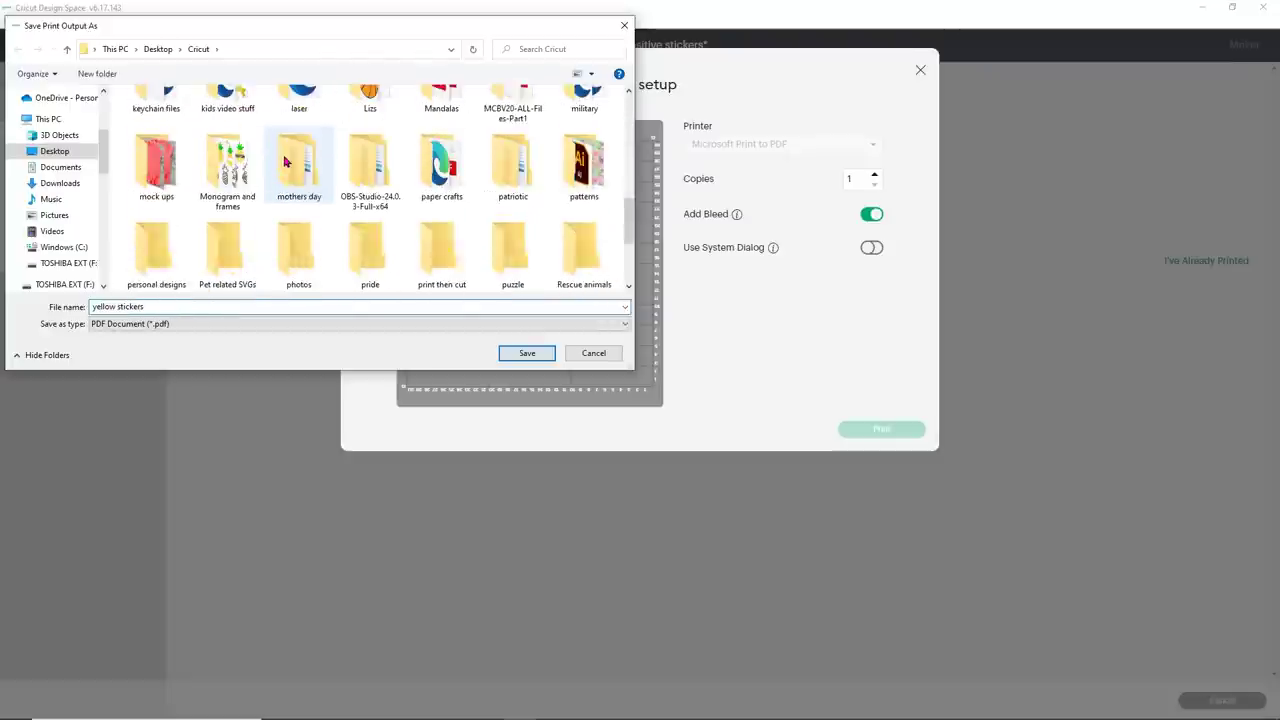
pyautogui.doubleClick(443, 270)
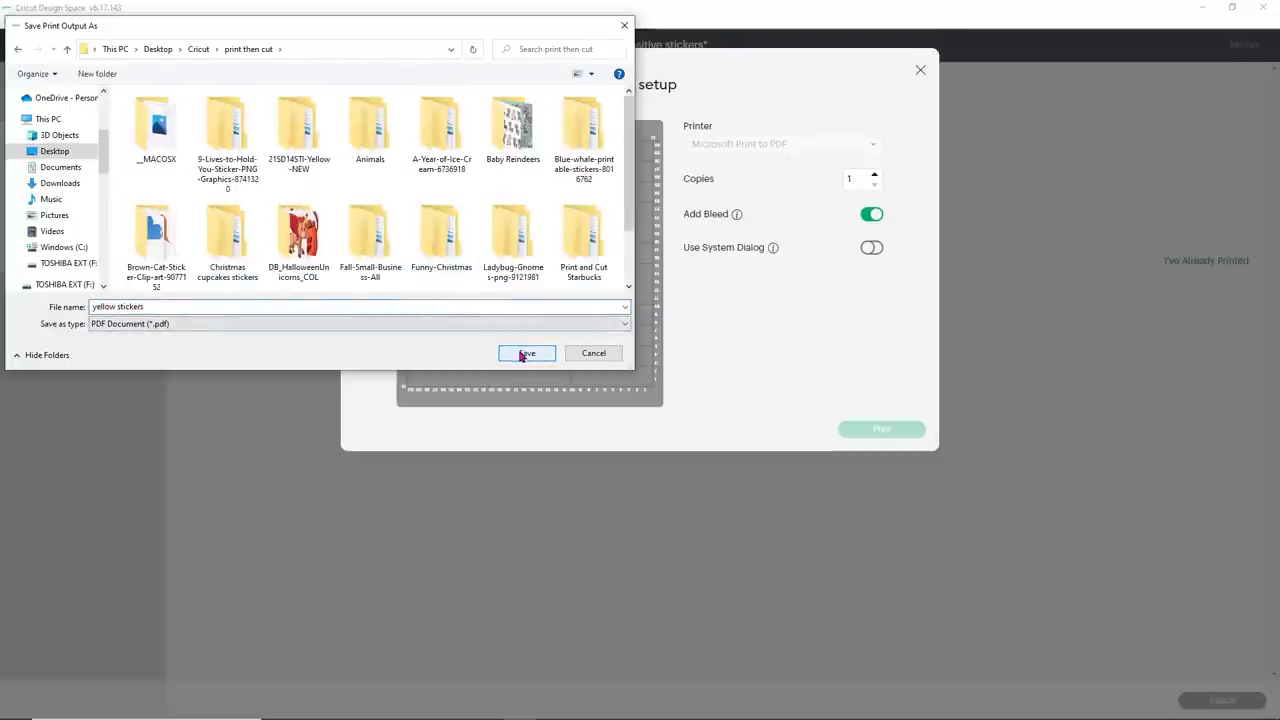